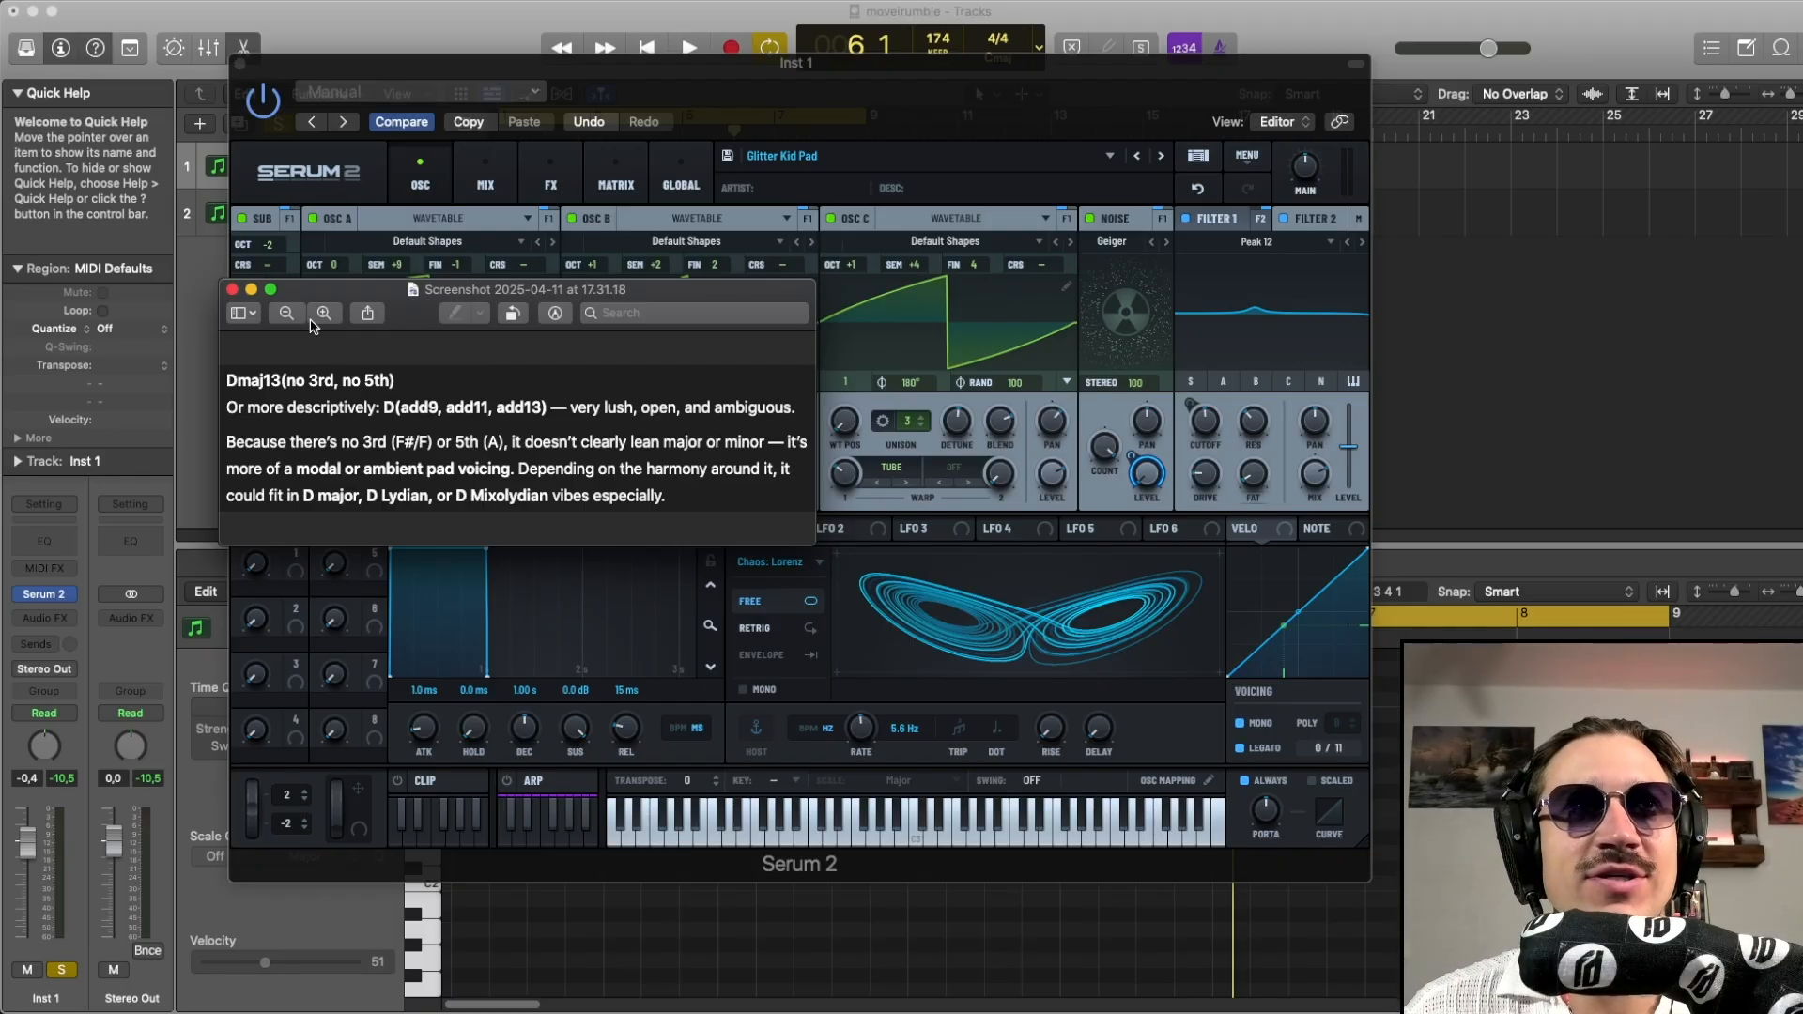
Close the chord description screenshot and play back the loop with the Glitter Kid Pad patch
{"action": "left_click", "coordinate": [232, 290]}
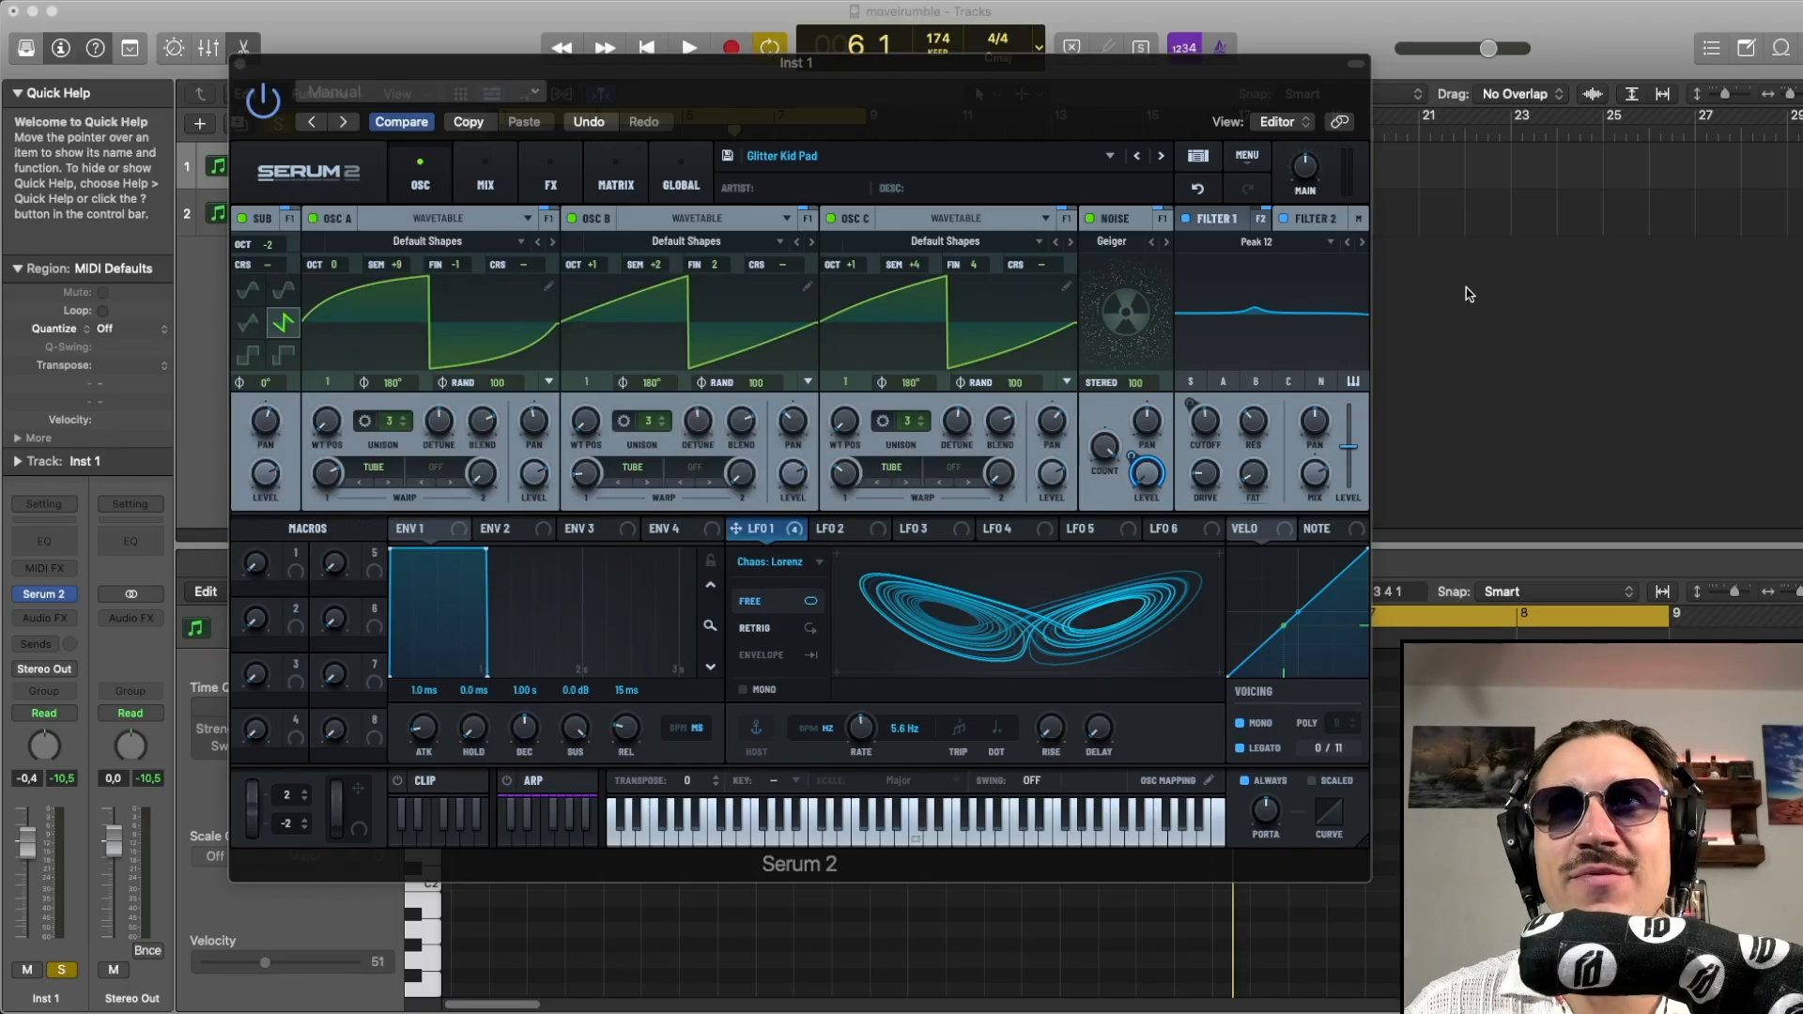
{"action": "key", "text": "space"}
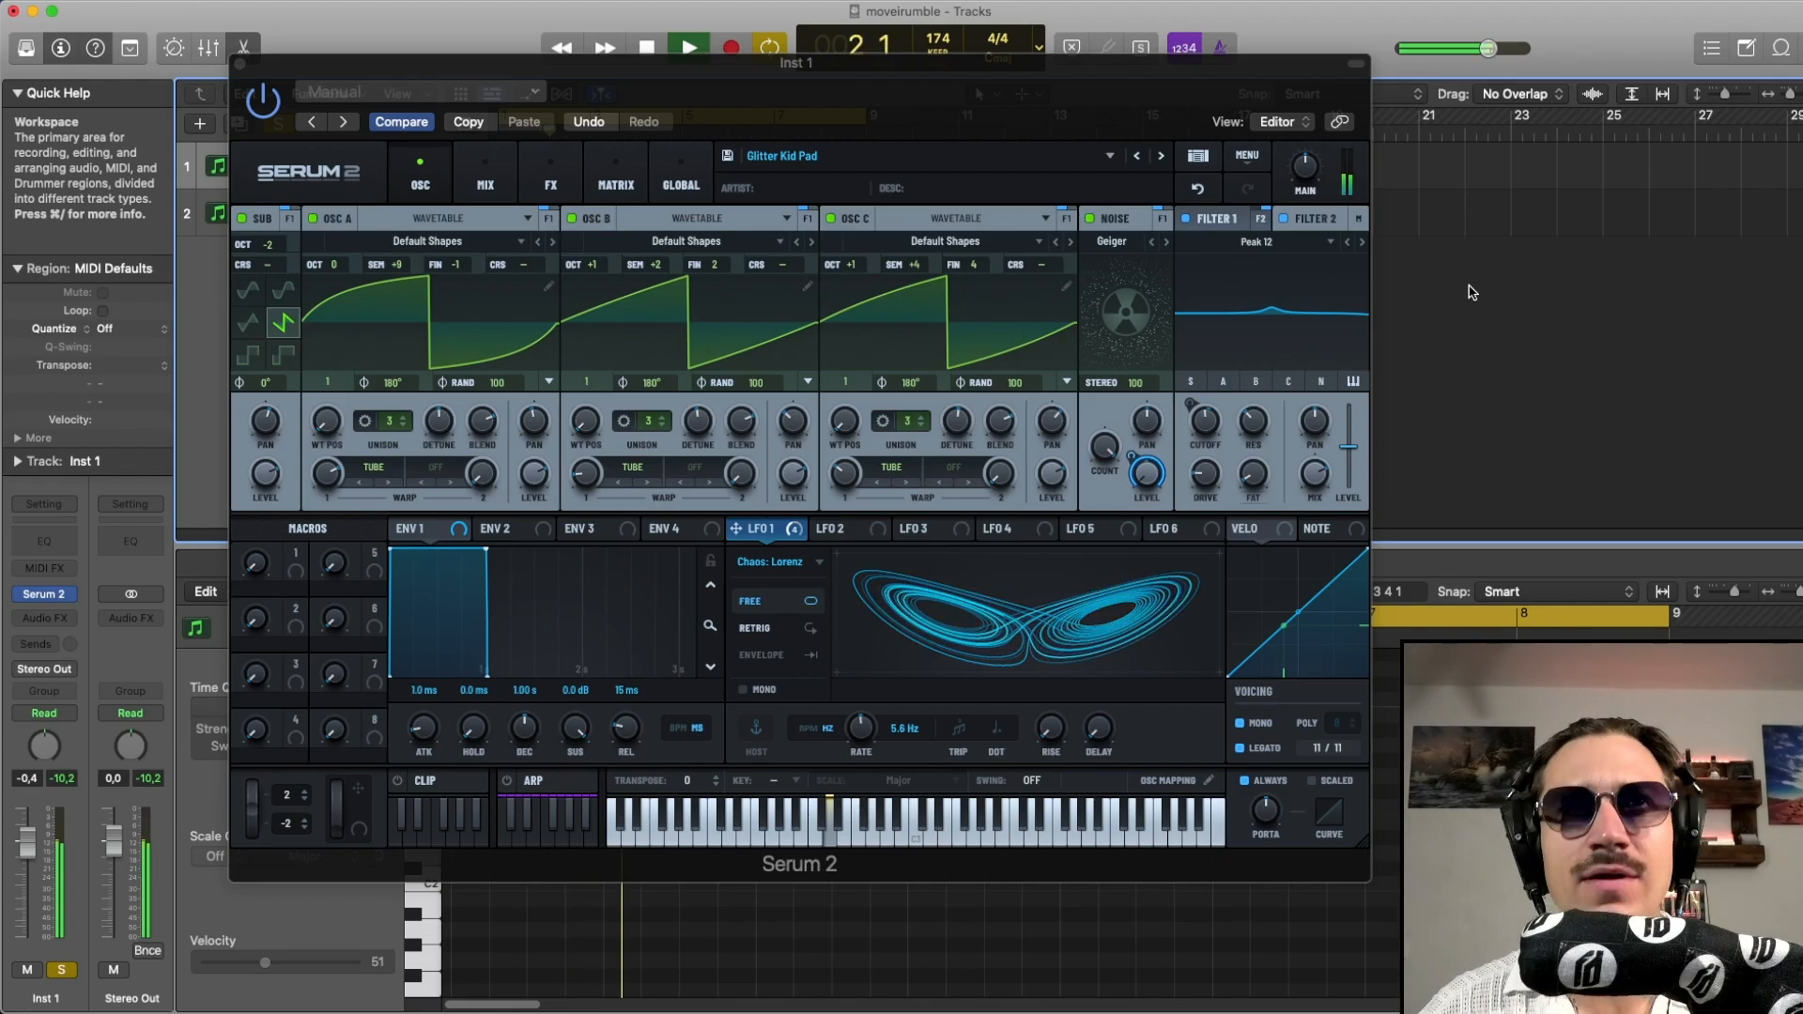
{"action": "key", "text": "space"}
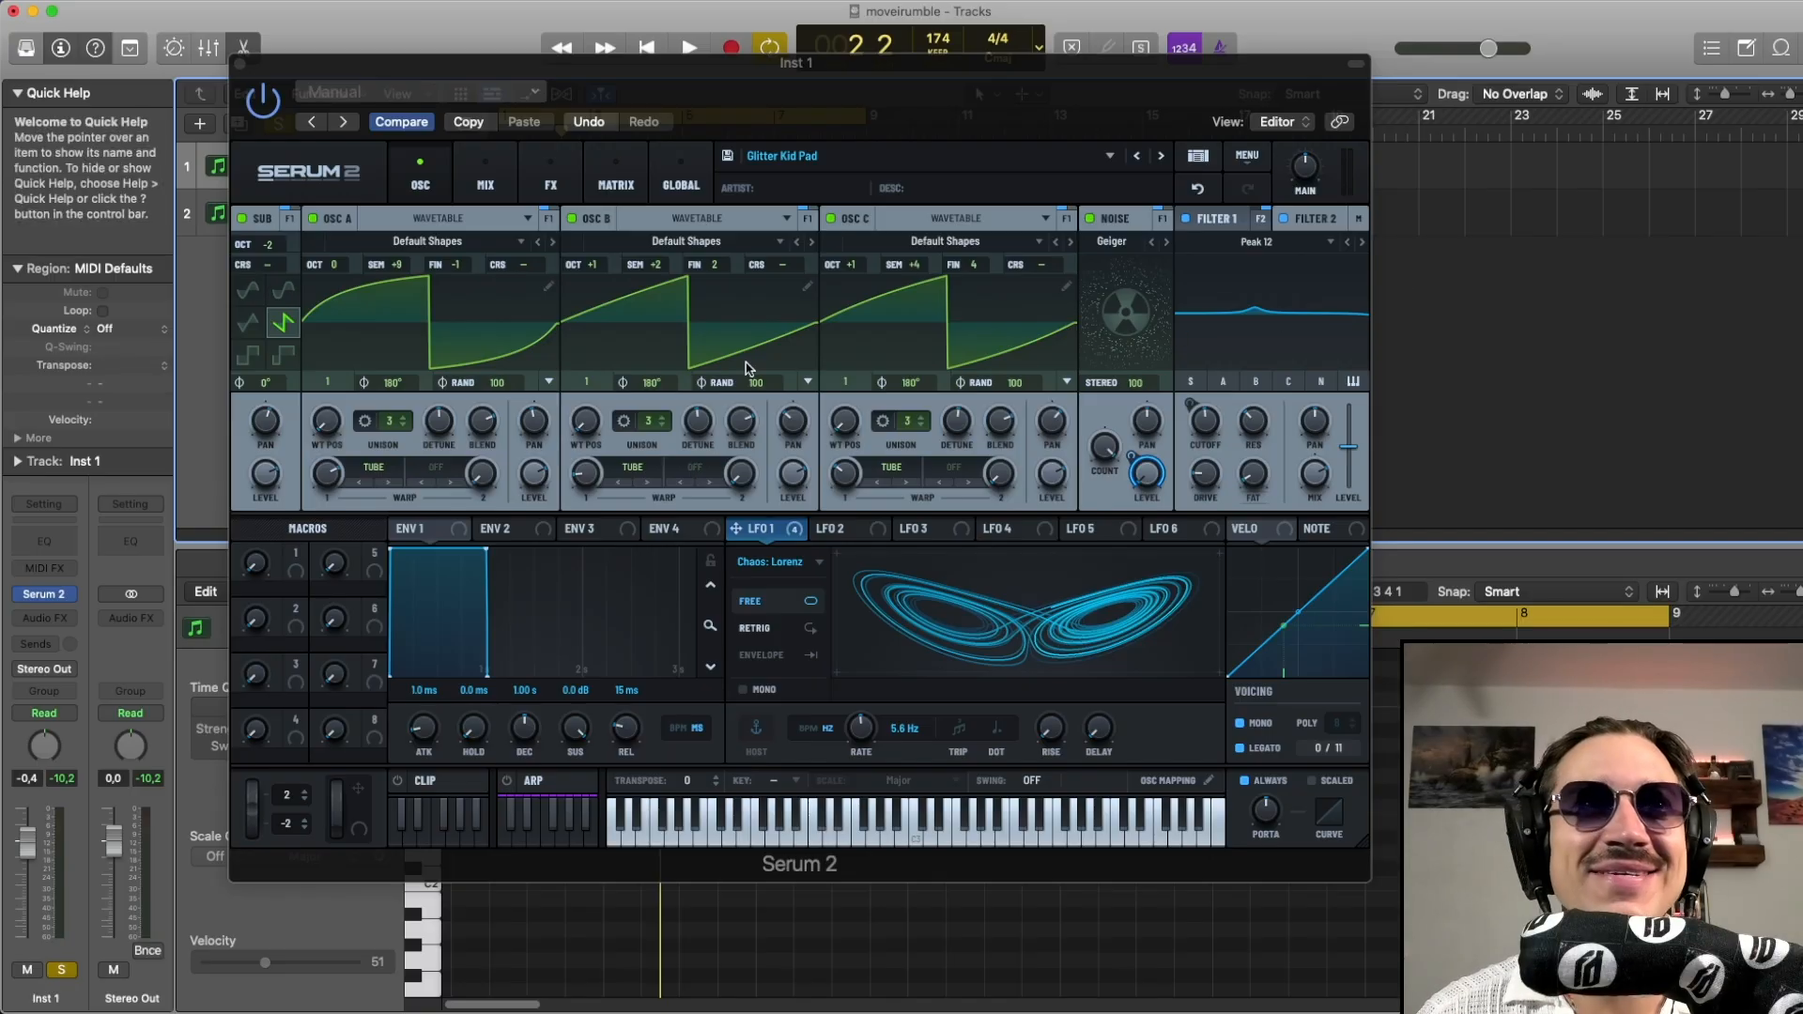
Bypass every effect in the main FX chain: Bode, Chorus, Hyper/Dimension, Reverb, Filter, both Equalizers and Splitter M/S
{"action": "left_click", "coordinate": [479, 184]}
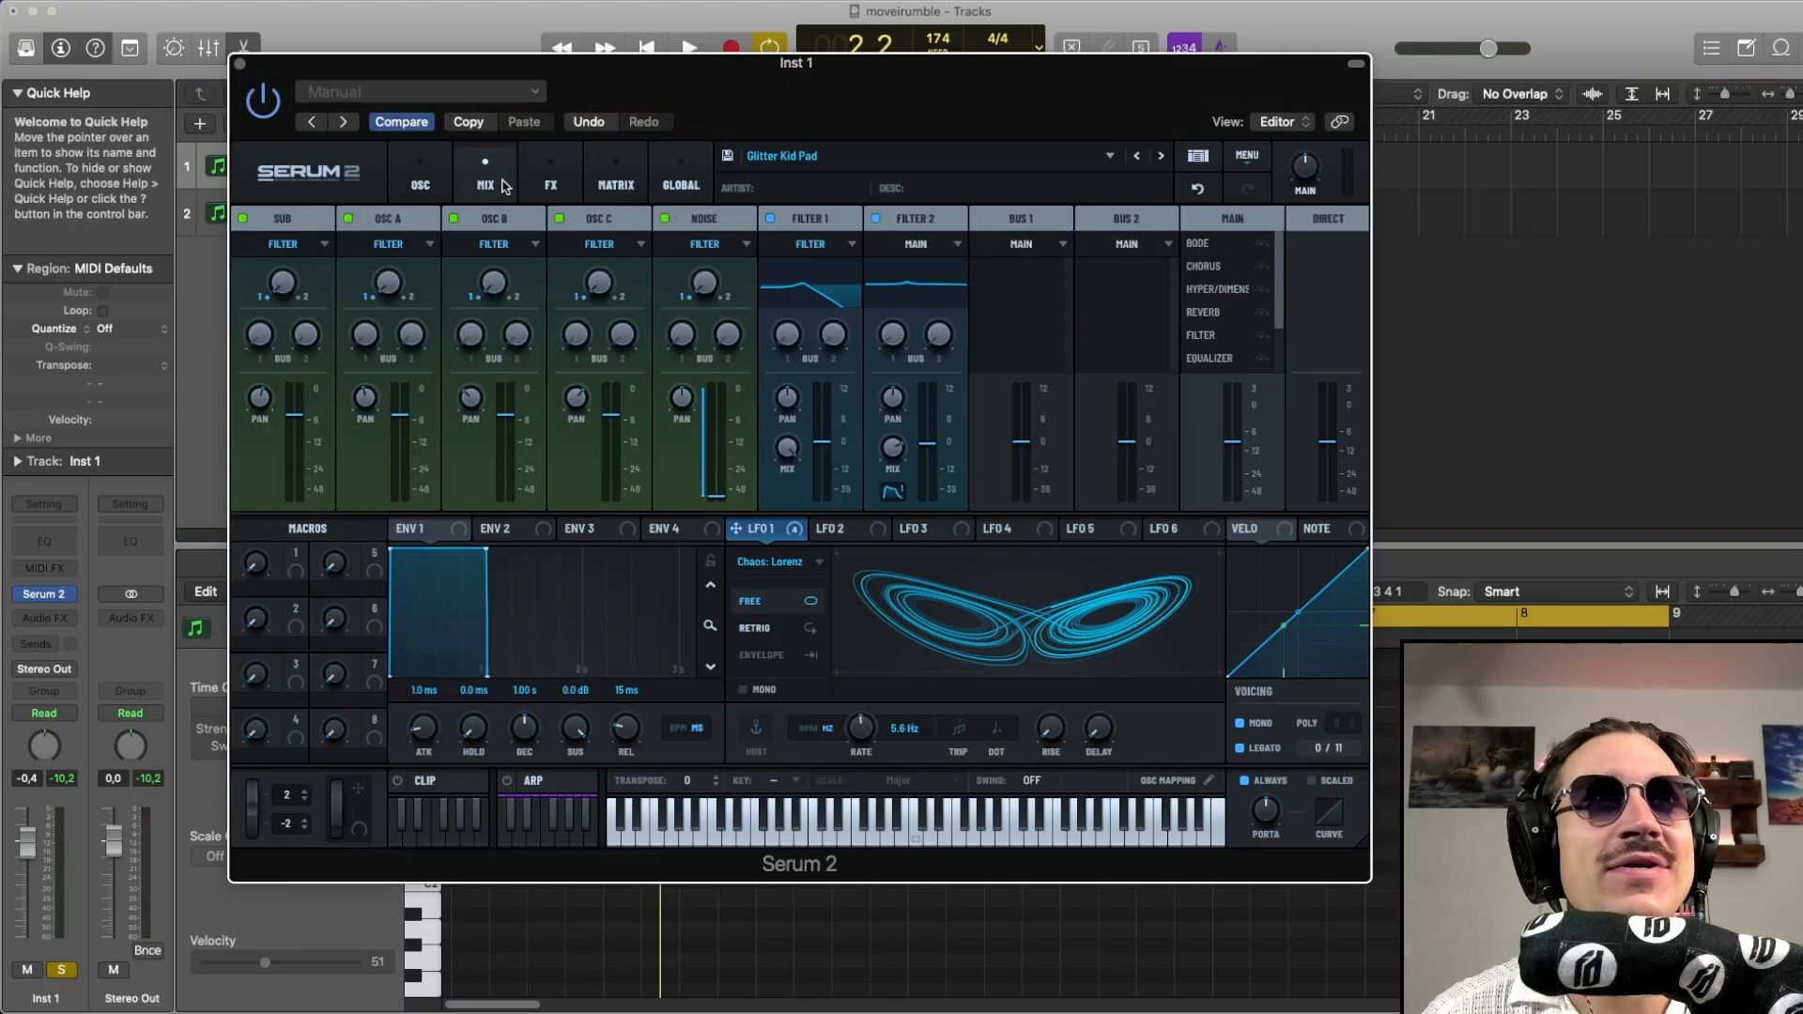
{"action": "left_click", "coordinate": [550, 184]}
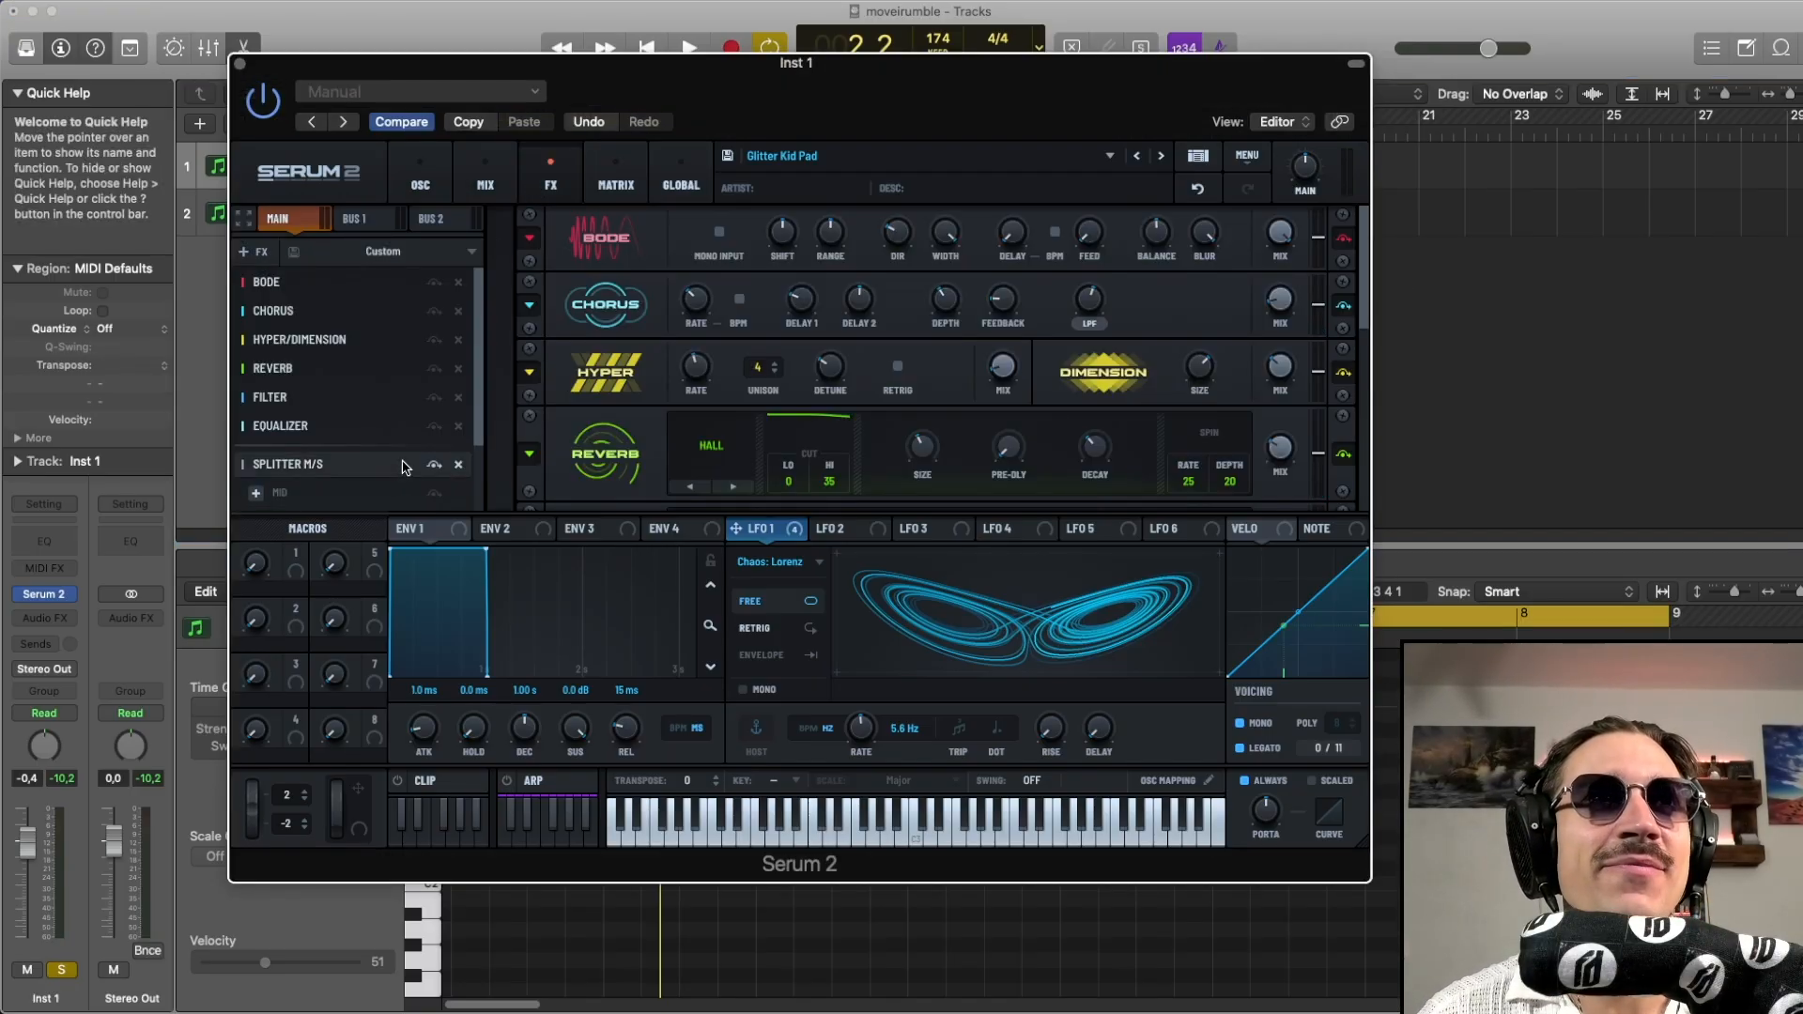
{"action": "scroll", "coordinate": [407, 474], "scroll_direction": "down", "scroll_amount": 3}
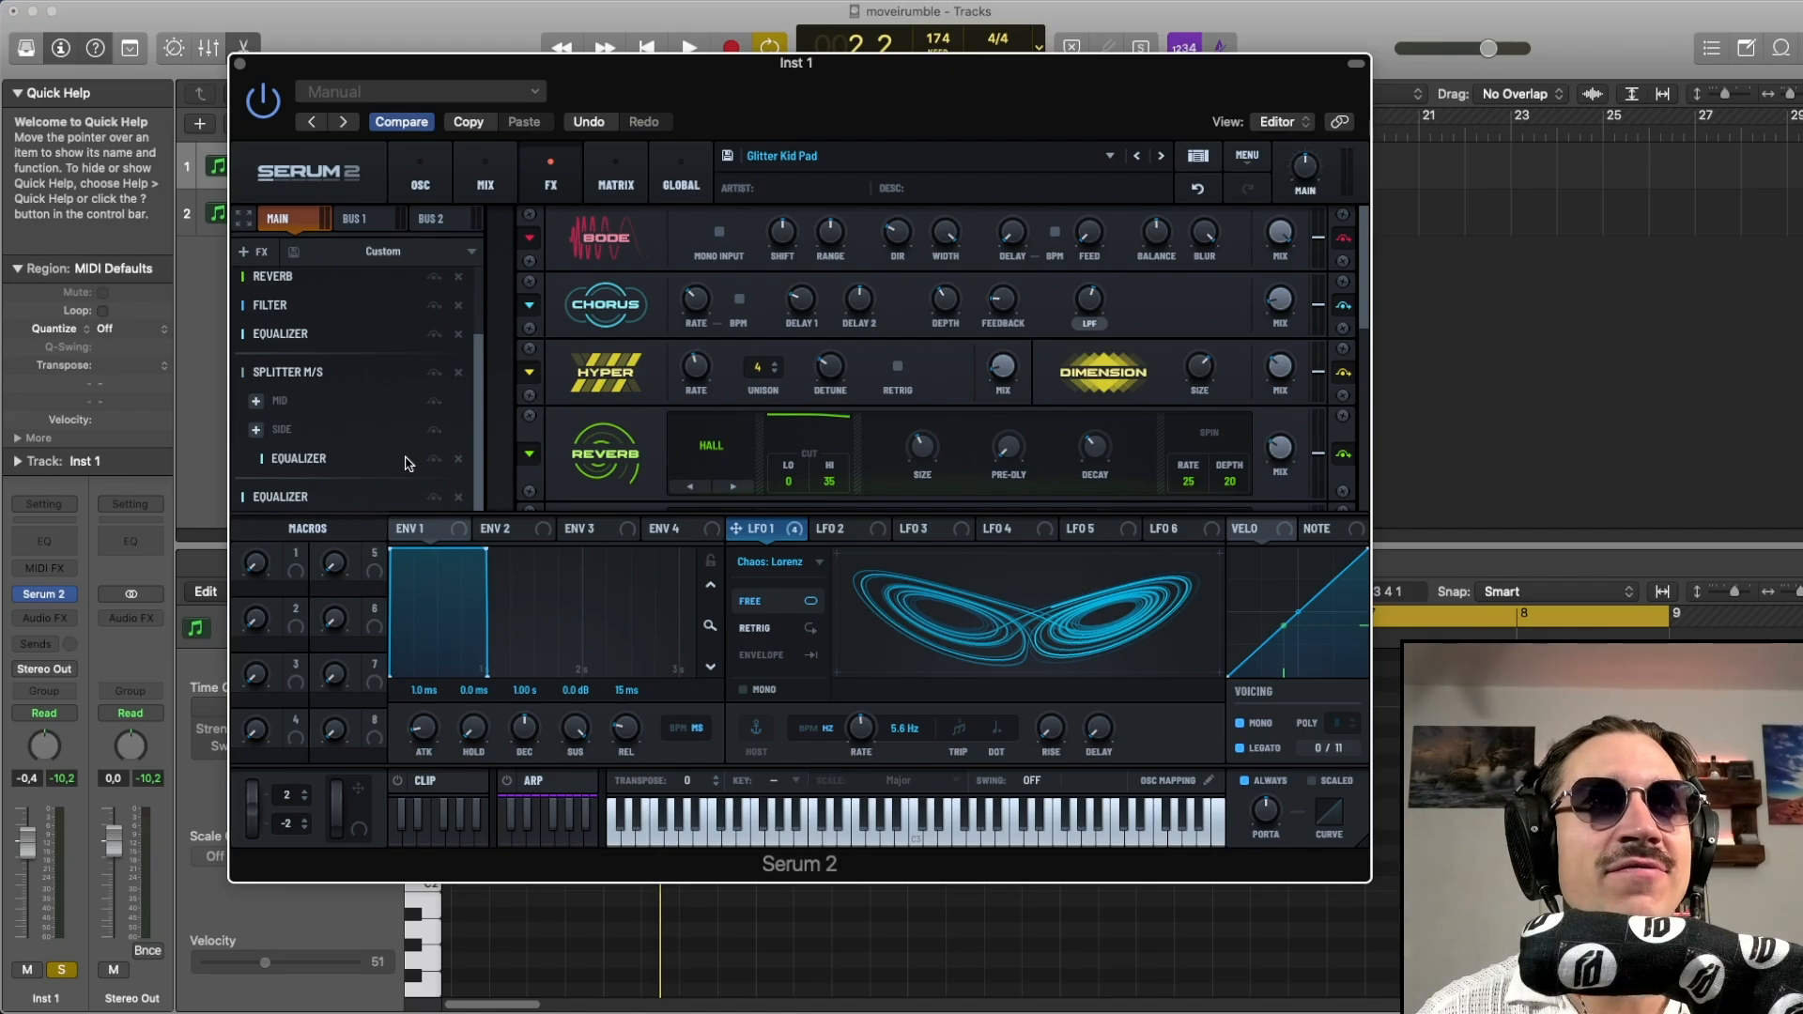
{"action": "left_click", "coordinate": [433, 498]}
{"action": "left_click", "coordinate": [434, 374]}
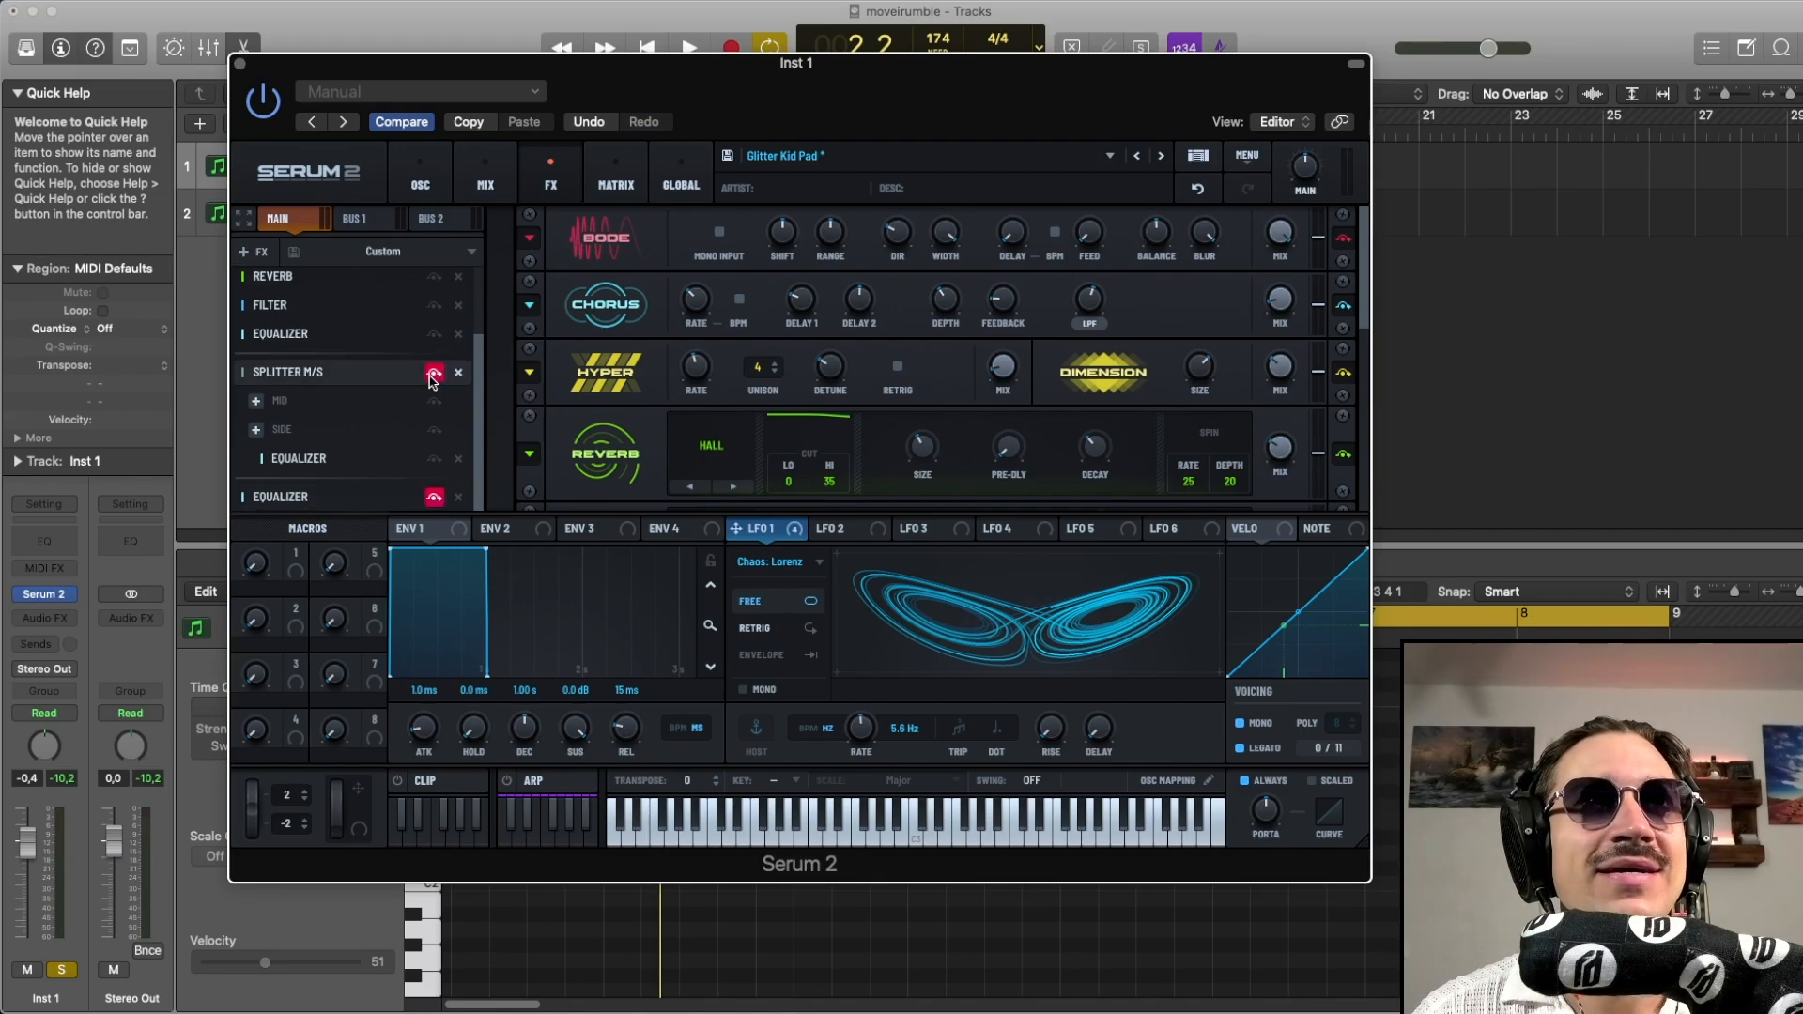
{"action": "scroll", "coordinate": [434, 378], "scroll_direction": "up", "scroll_amount": 1}
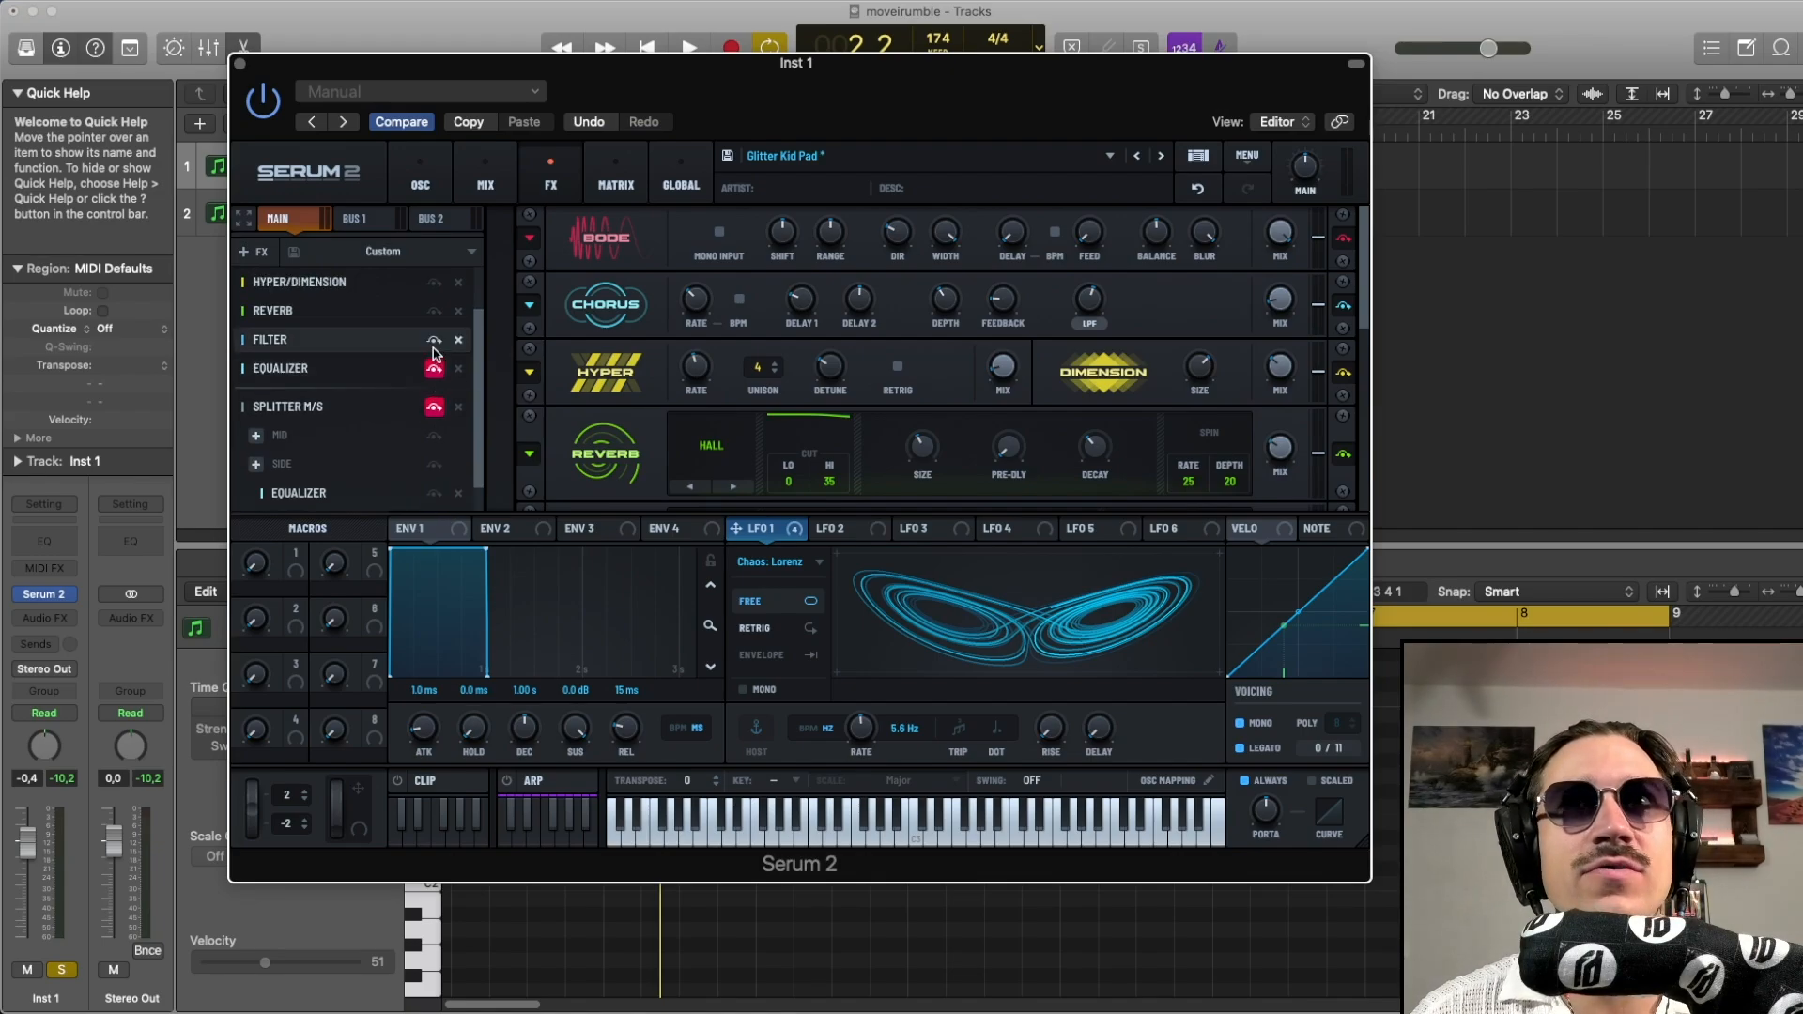
{"action": "scroll", "coordinate": [434, 350], "scroll_direction": "up", "scroll_amount": 1}
{"action": "left_click", "coordinate": [434, 339]}
{"action": "left_click", "coordinate": [434, 310]}
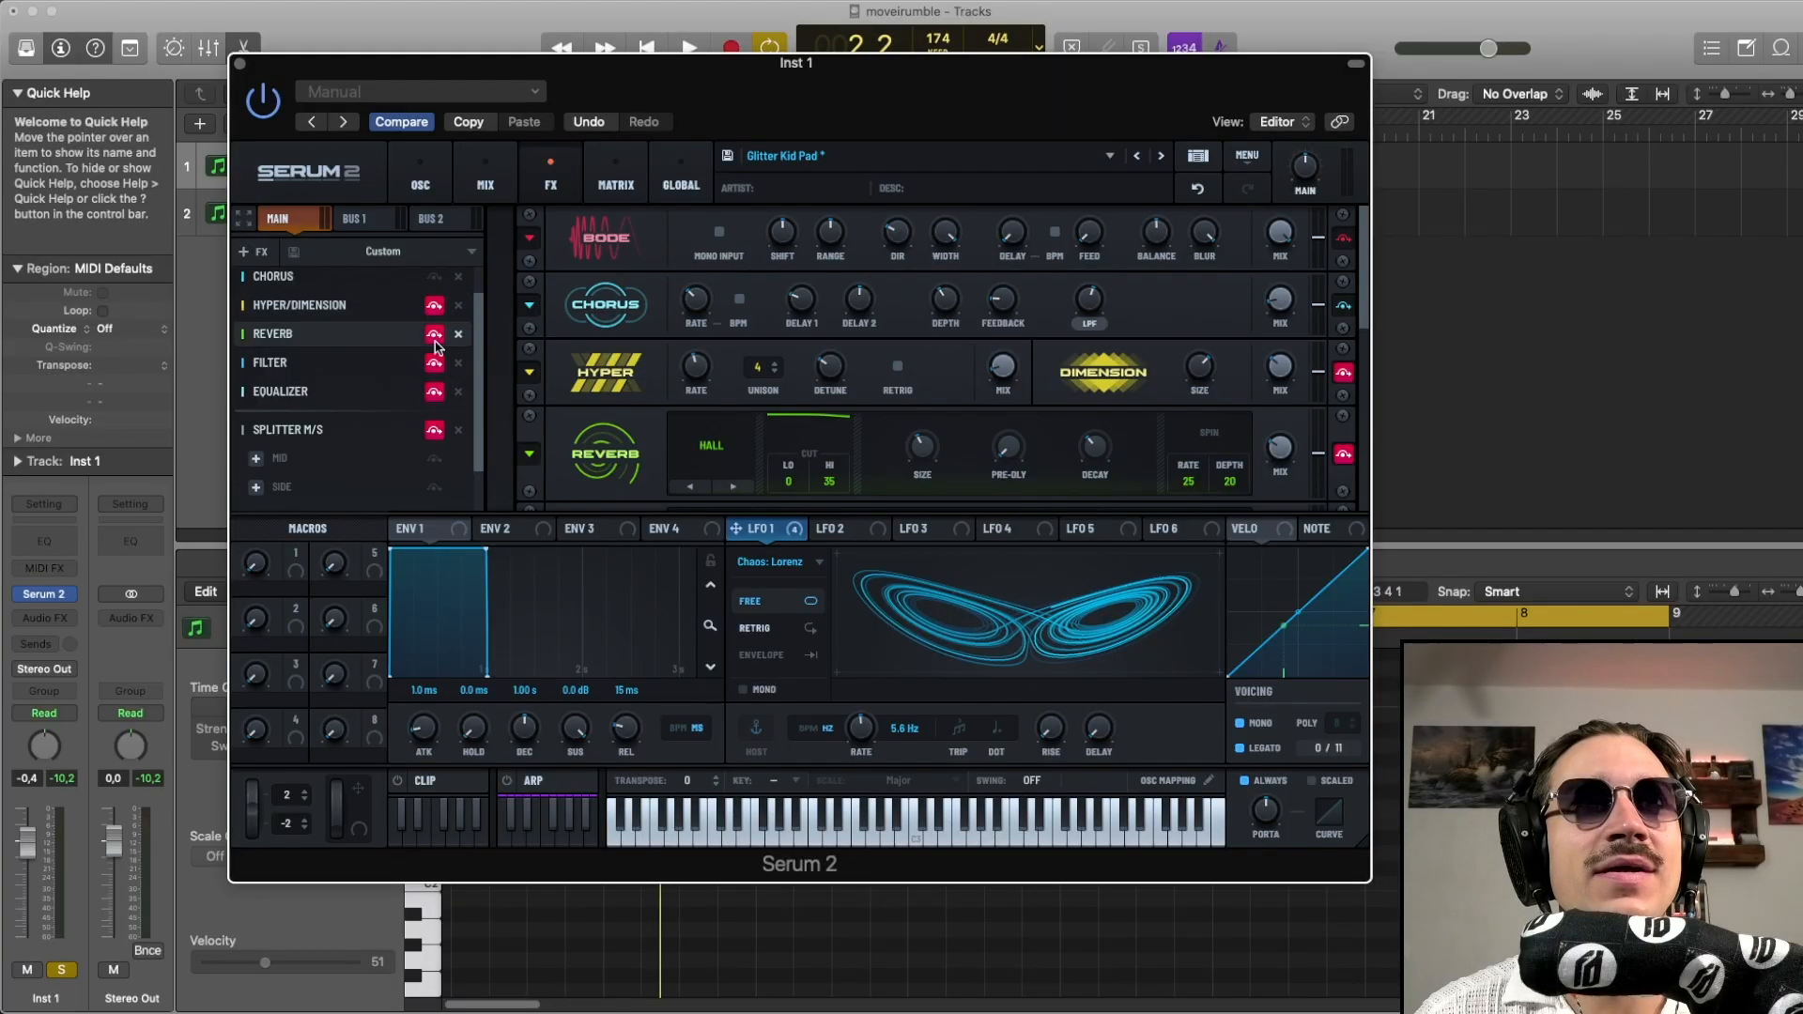
{"action": "scroll", "coordinate": [432, 314], "scroll_direction": "up", "scroll_amount": 1}
{"action": "left_click", "coordinate": [434, 311]}
{"action": "left_click", "coordinate": [433, 281]}
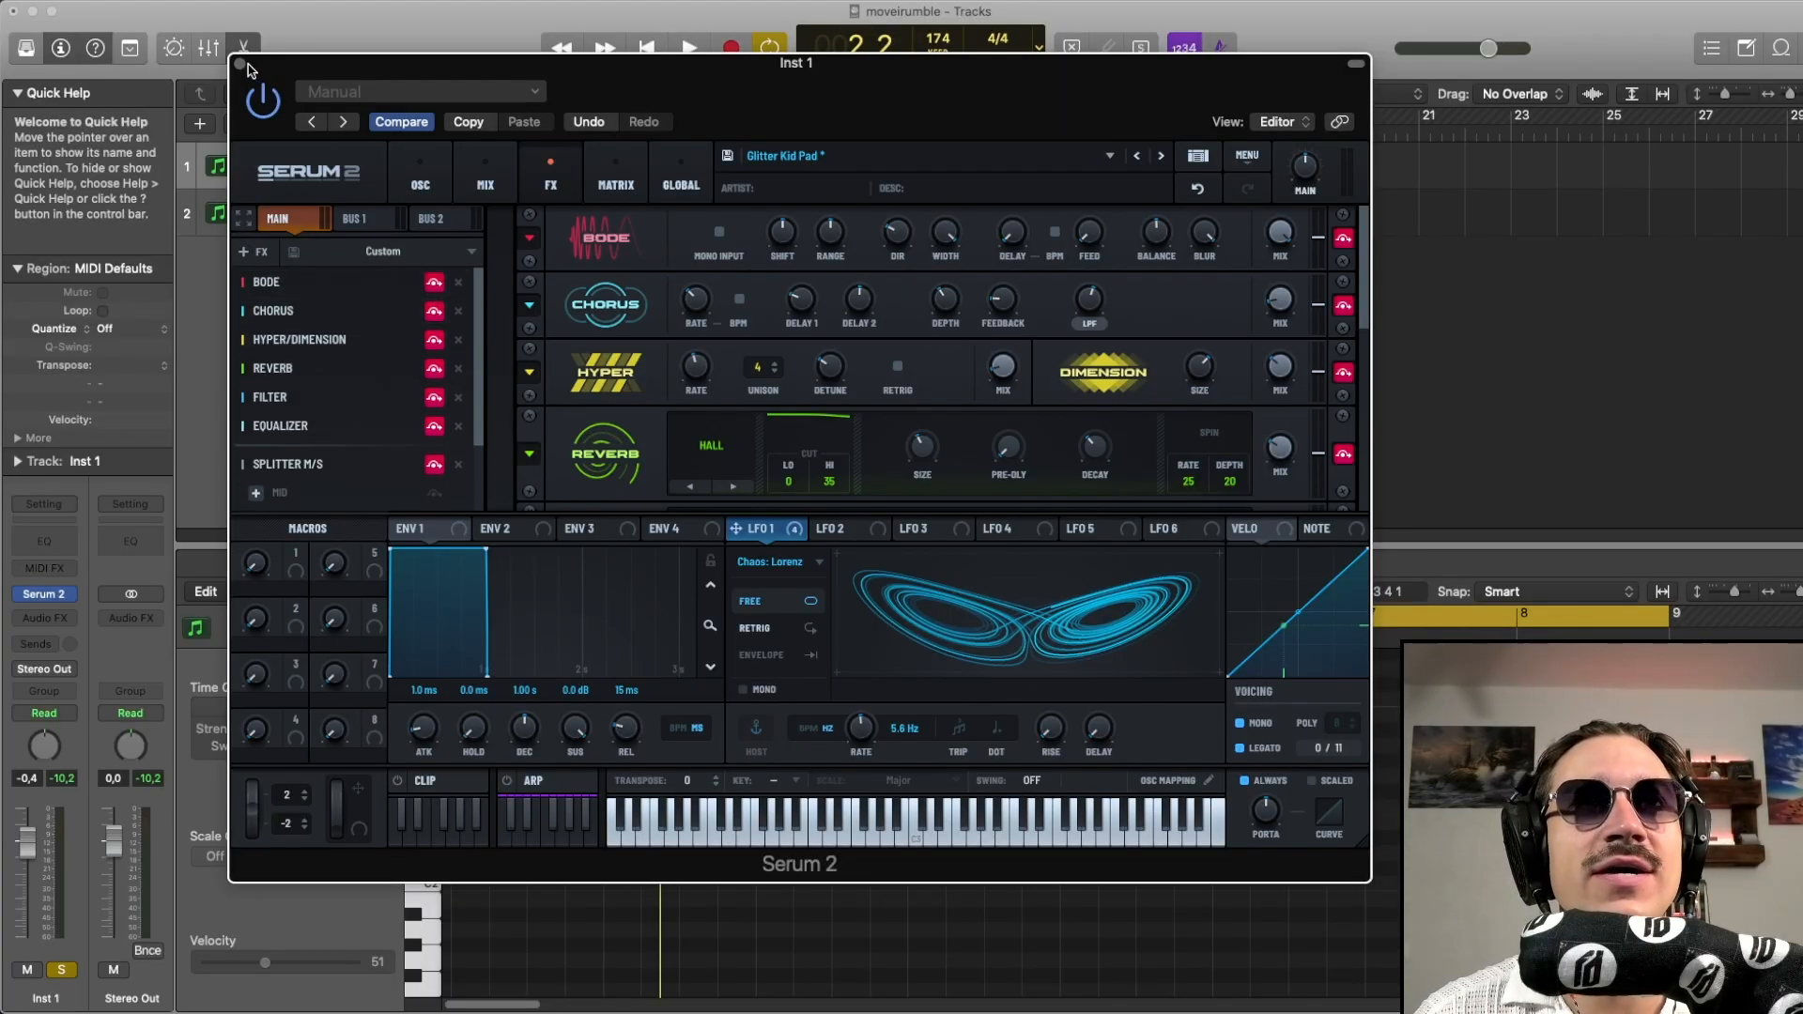
Close the Bode explanation screenshot and reopen the Inst 1 Serum 2 instrument on its oscillator page
{"action": "left_click", "coordinate": [241, 63]}
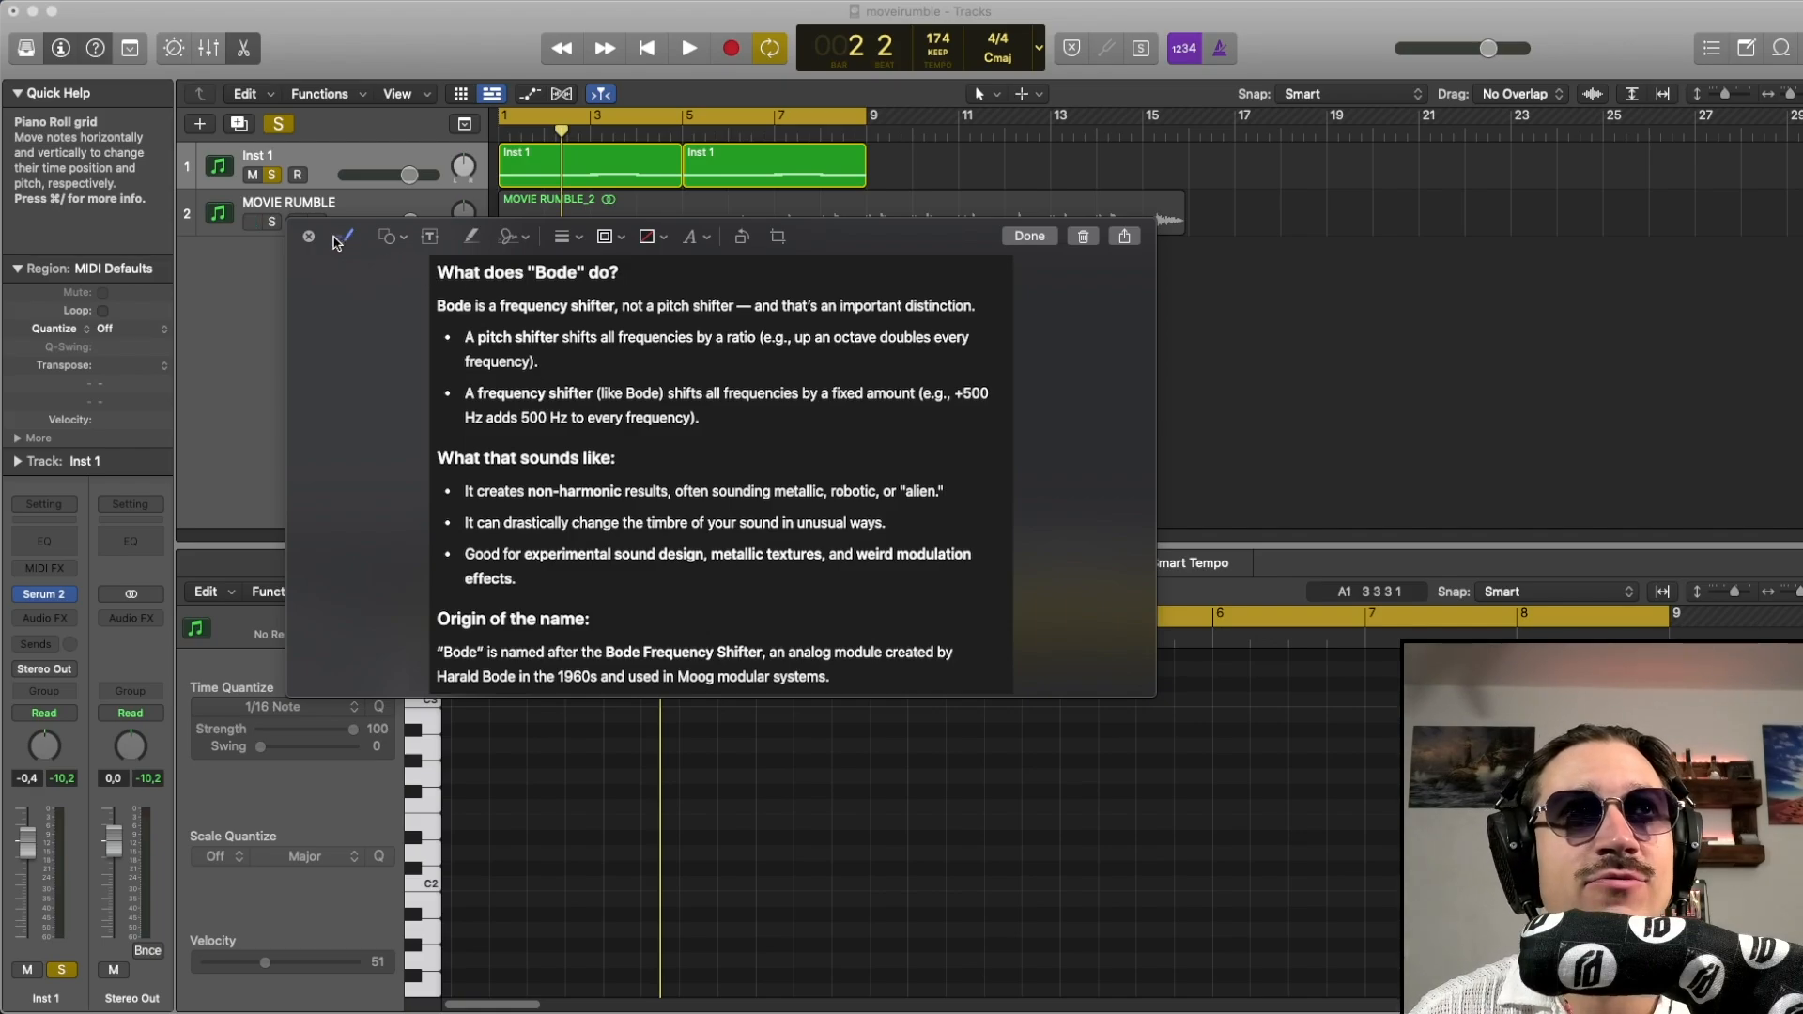
{"action": "left_click", "coordinate": [310, 238]}
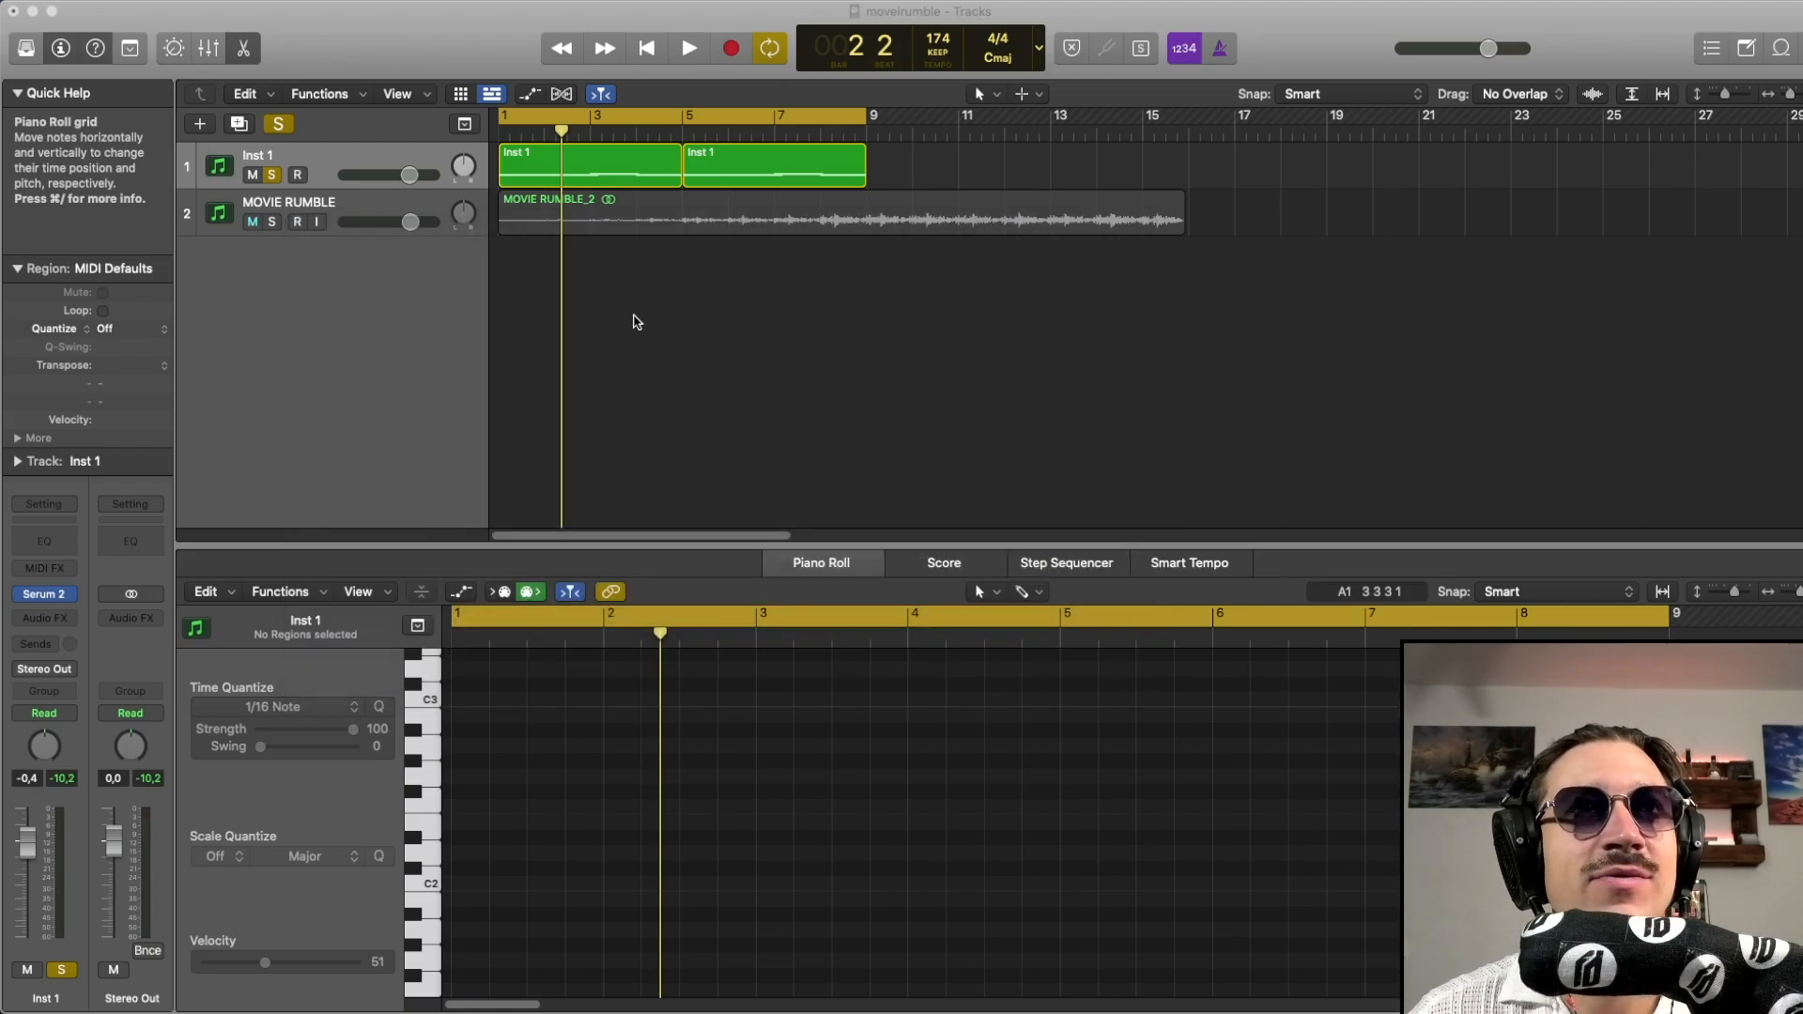
{"action": "left_click", "coordinate": [49, 596]}
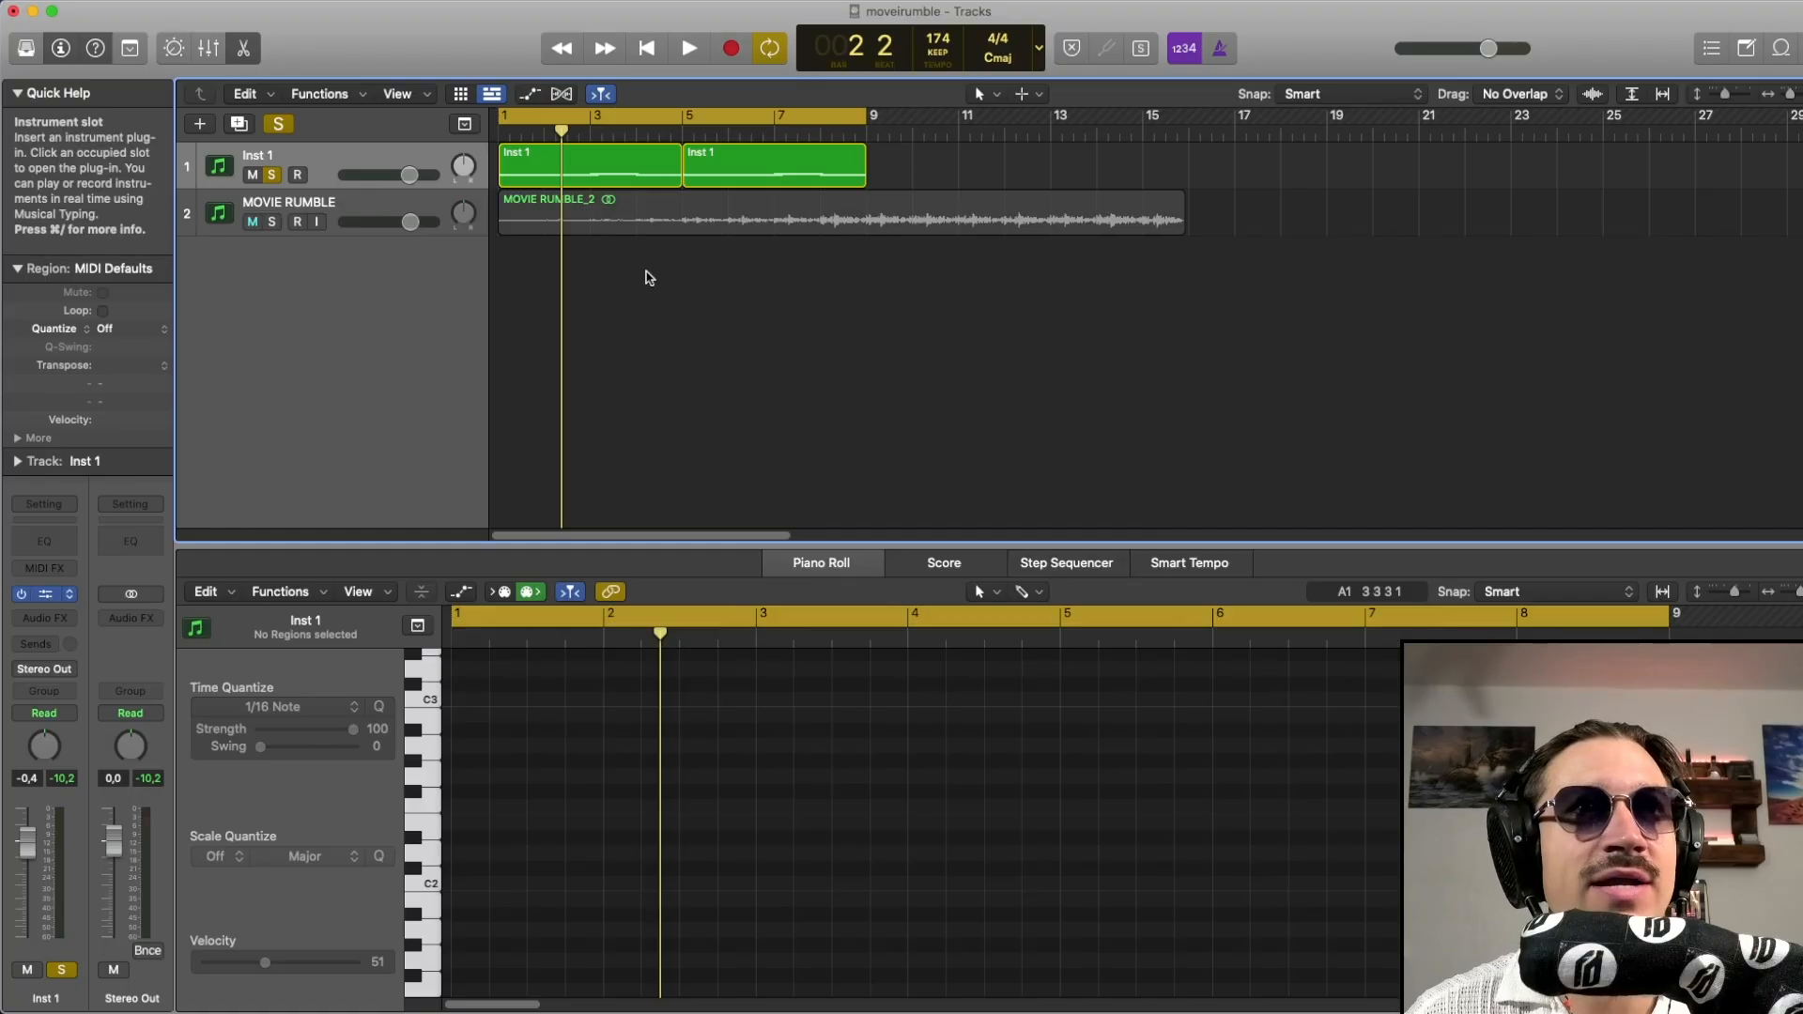
{"action": "left_click", "coordinate": [419, 184]}
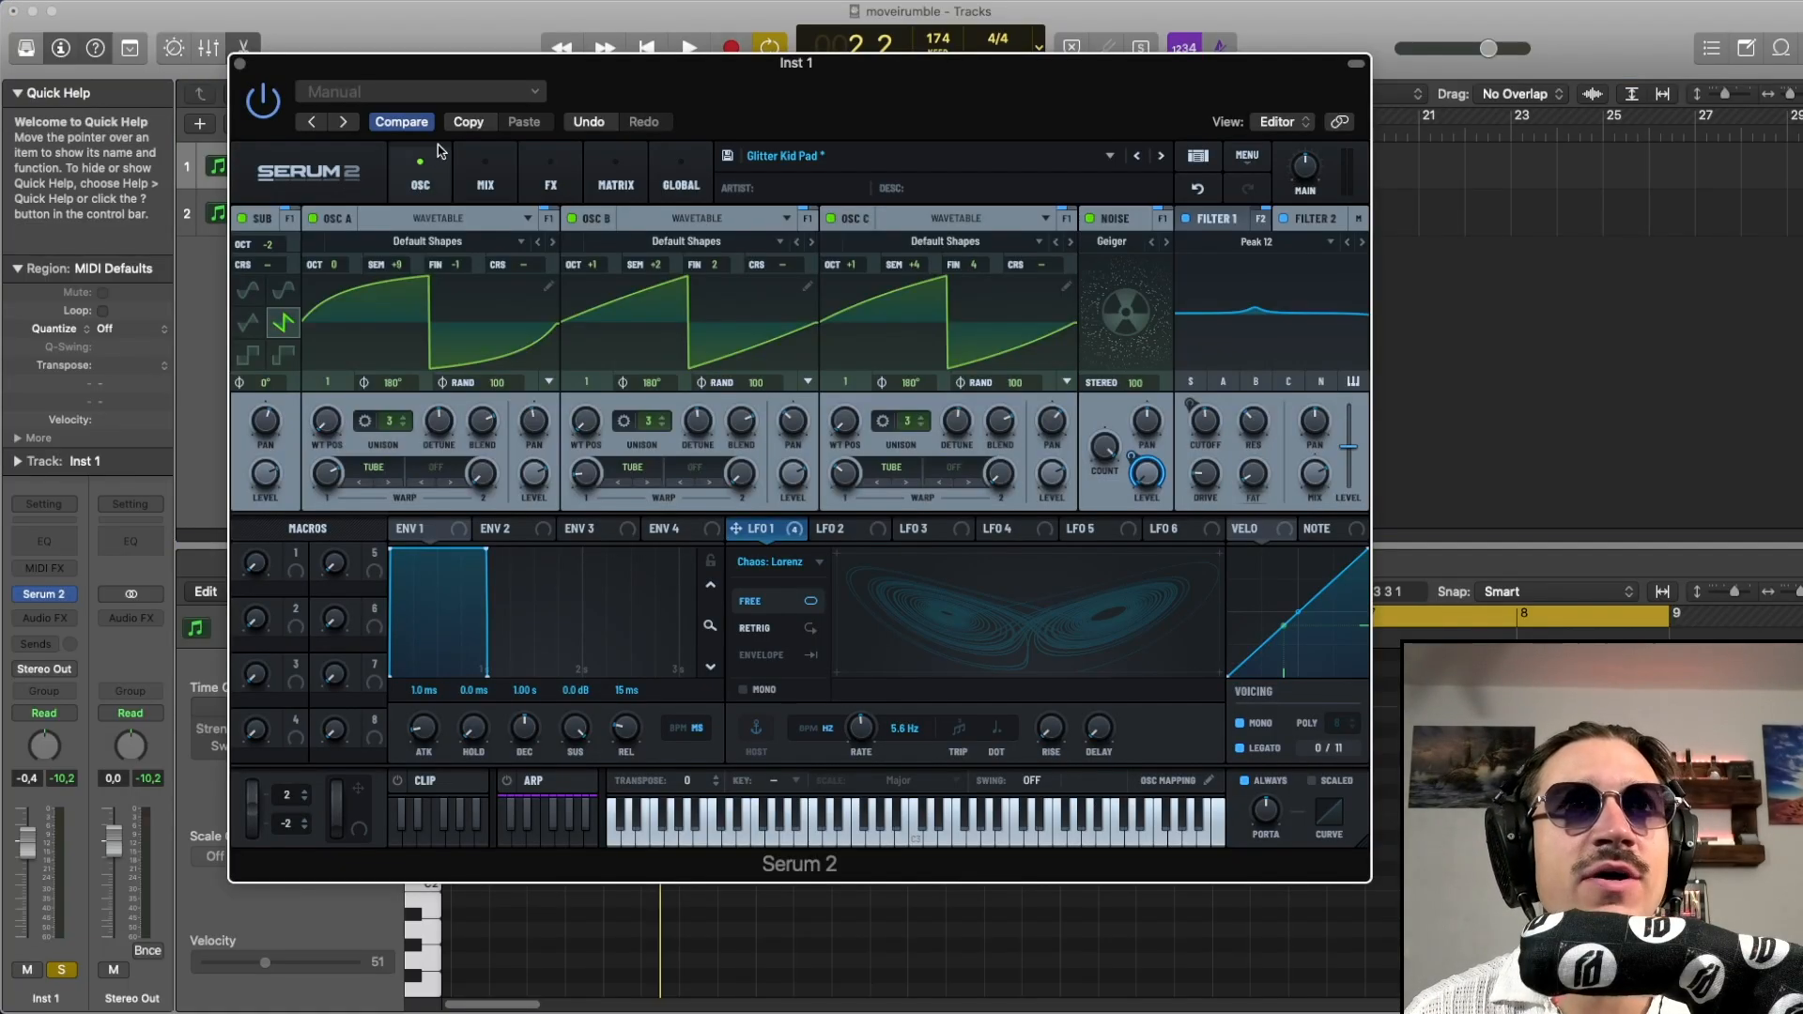
{"action": "left_click_drag", "start_coordinate": [493, 75], "coordinate": [459, 71]}
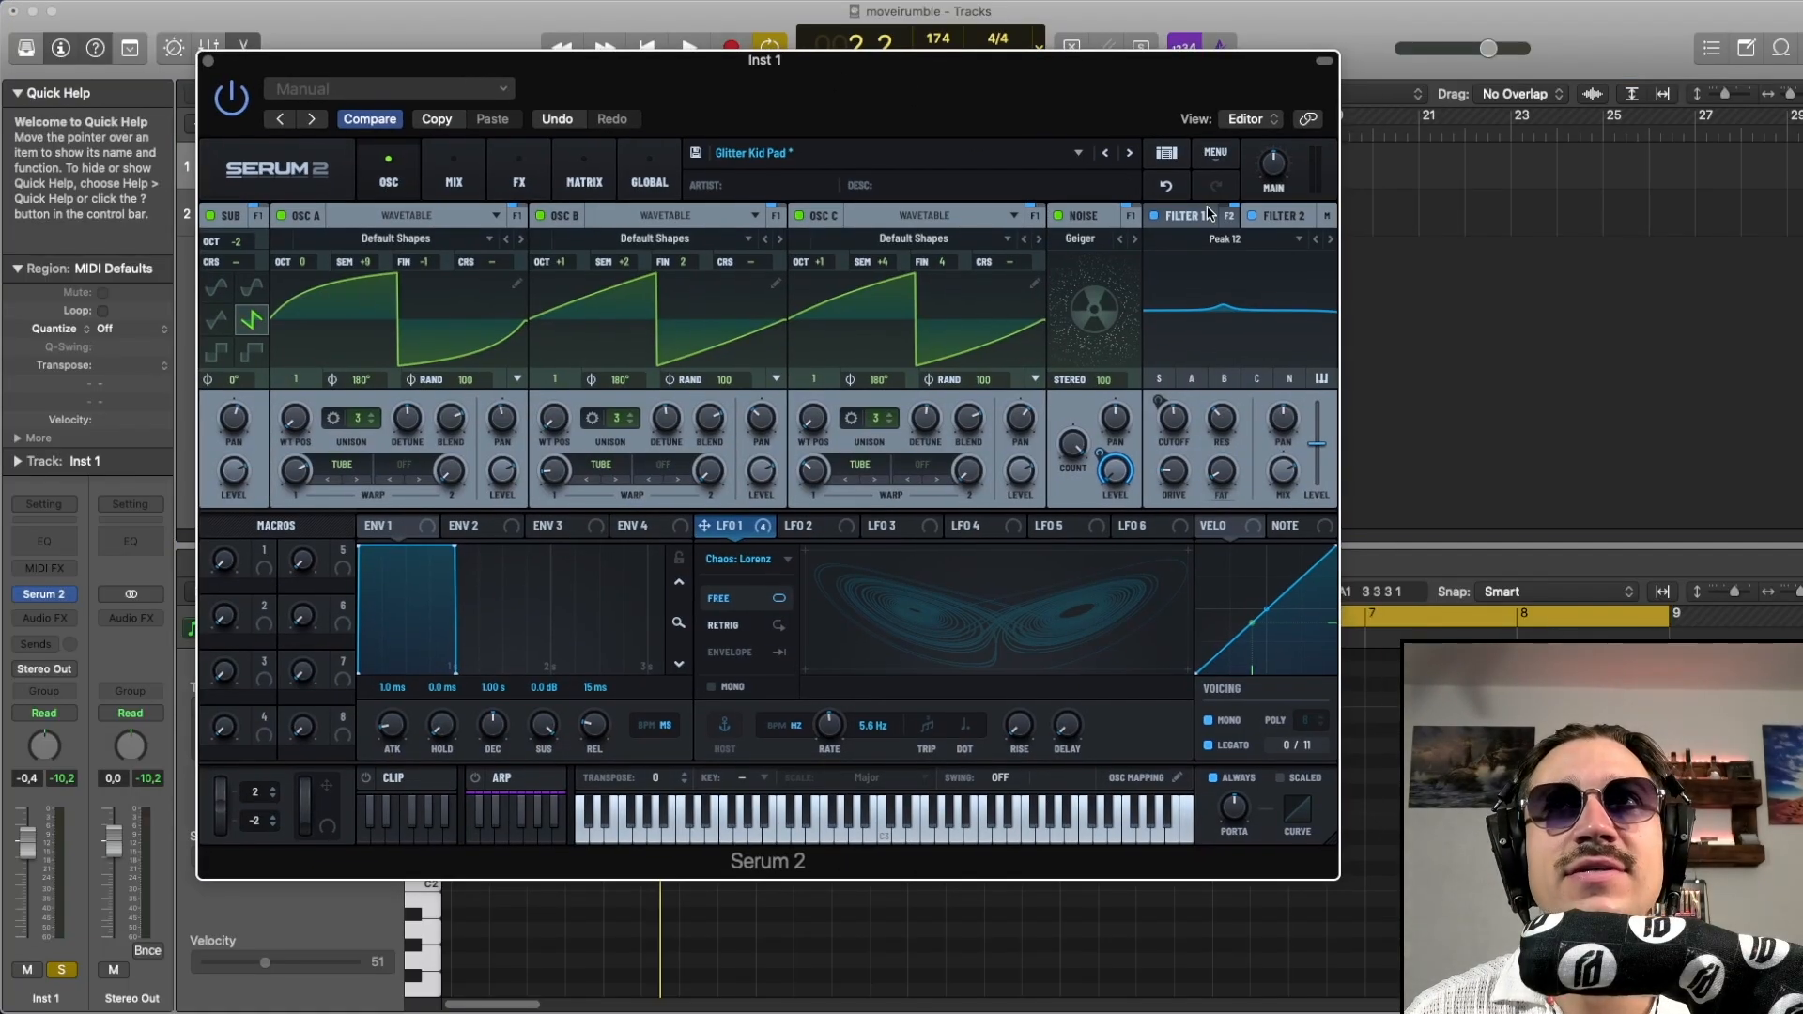
Turn off the noise oscillator and Filter 2, keep Filter 1 (MG Low 12) enabled, and play back the loop
{"action": "left_click", "coordinate": [1153, 215]}
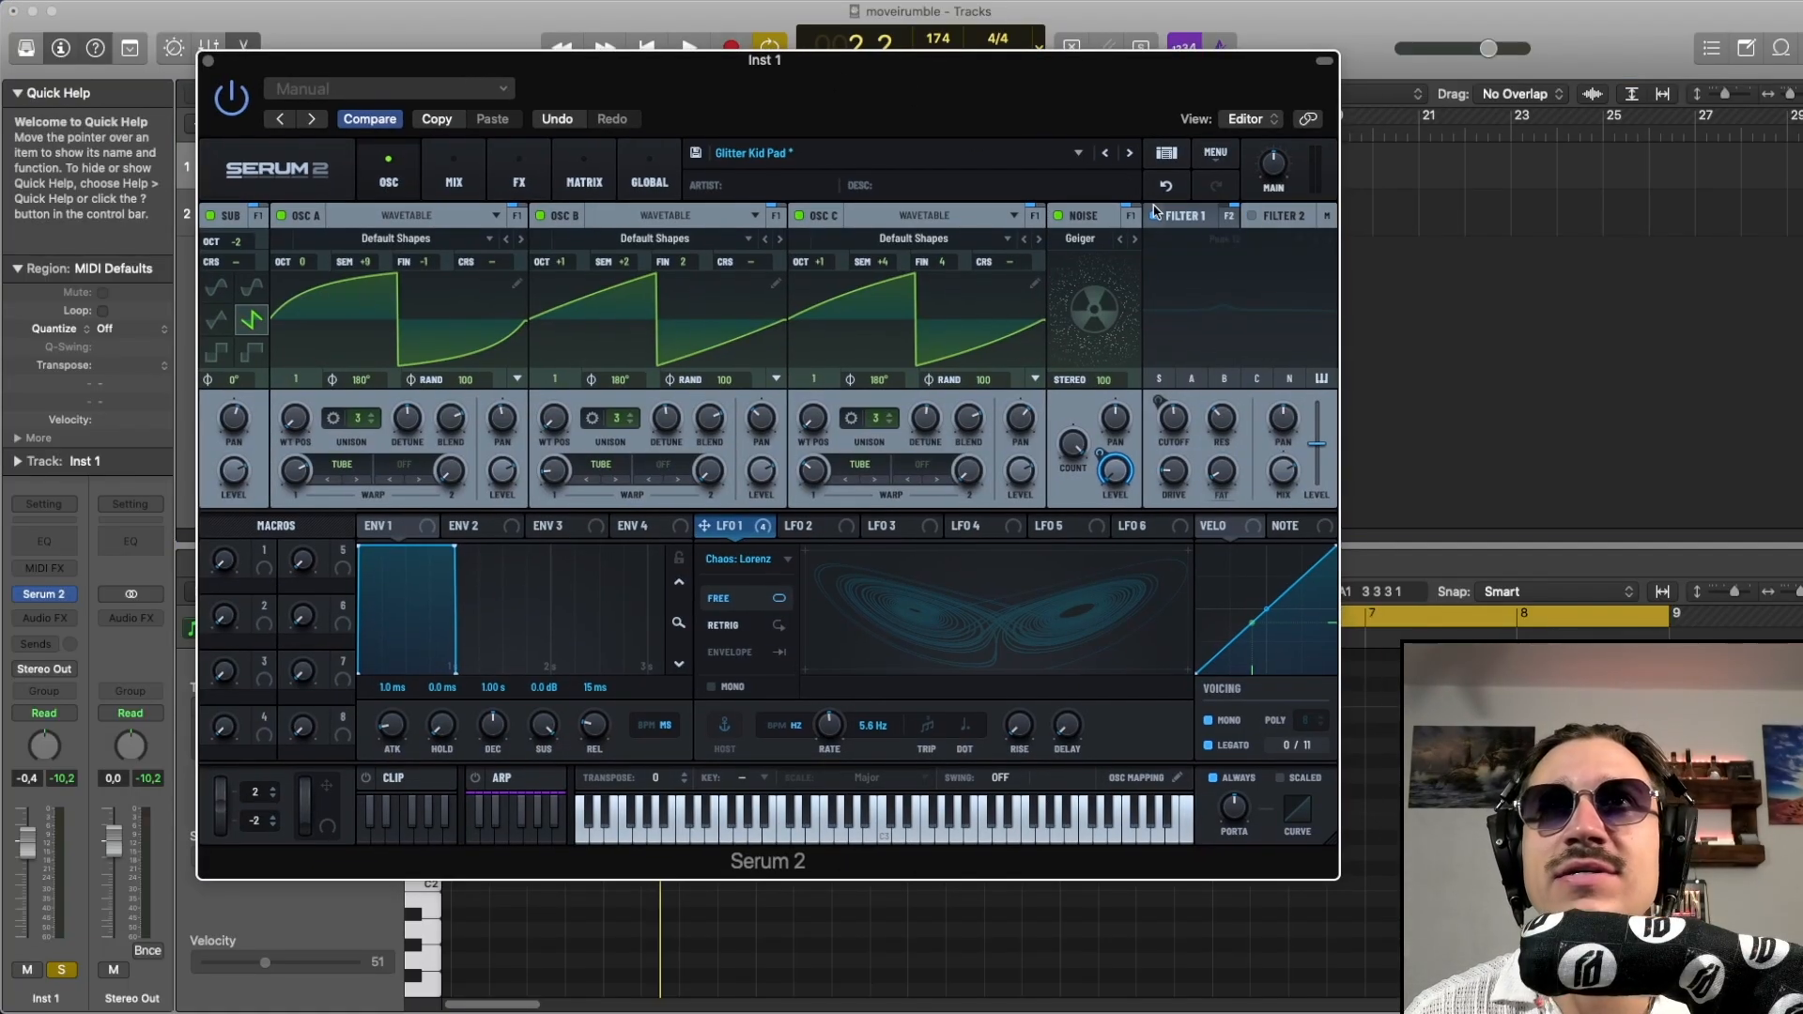
{"action": "left_click", "coordinate": [1059, 215]}
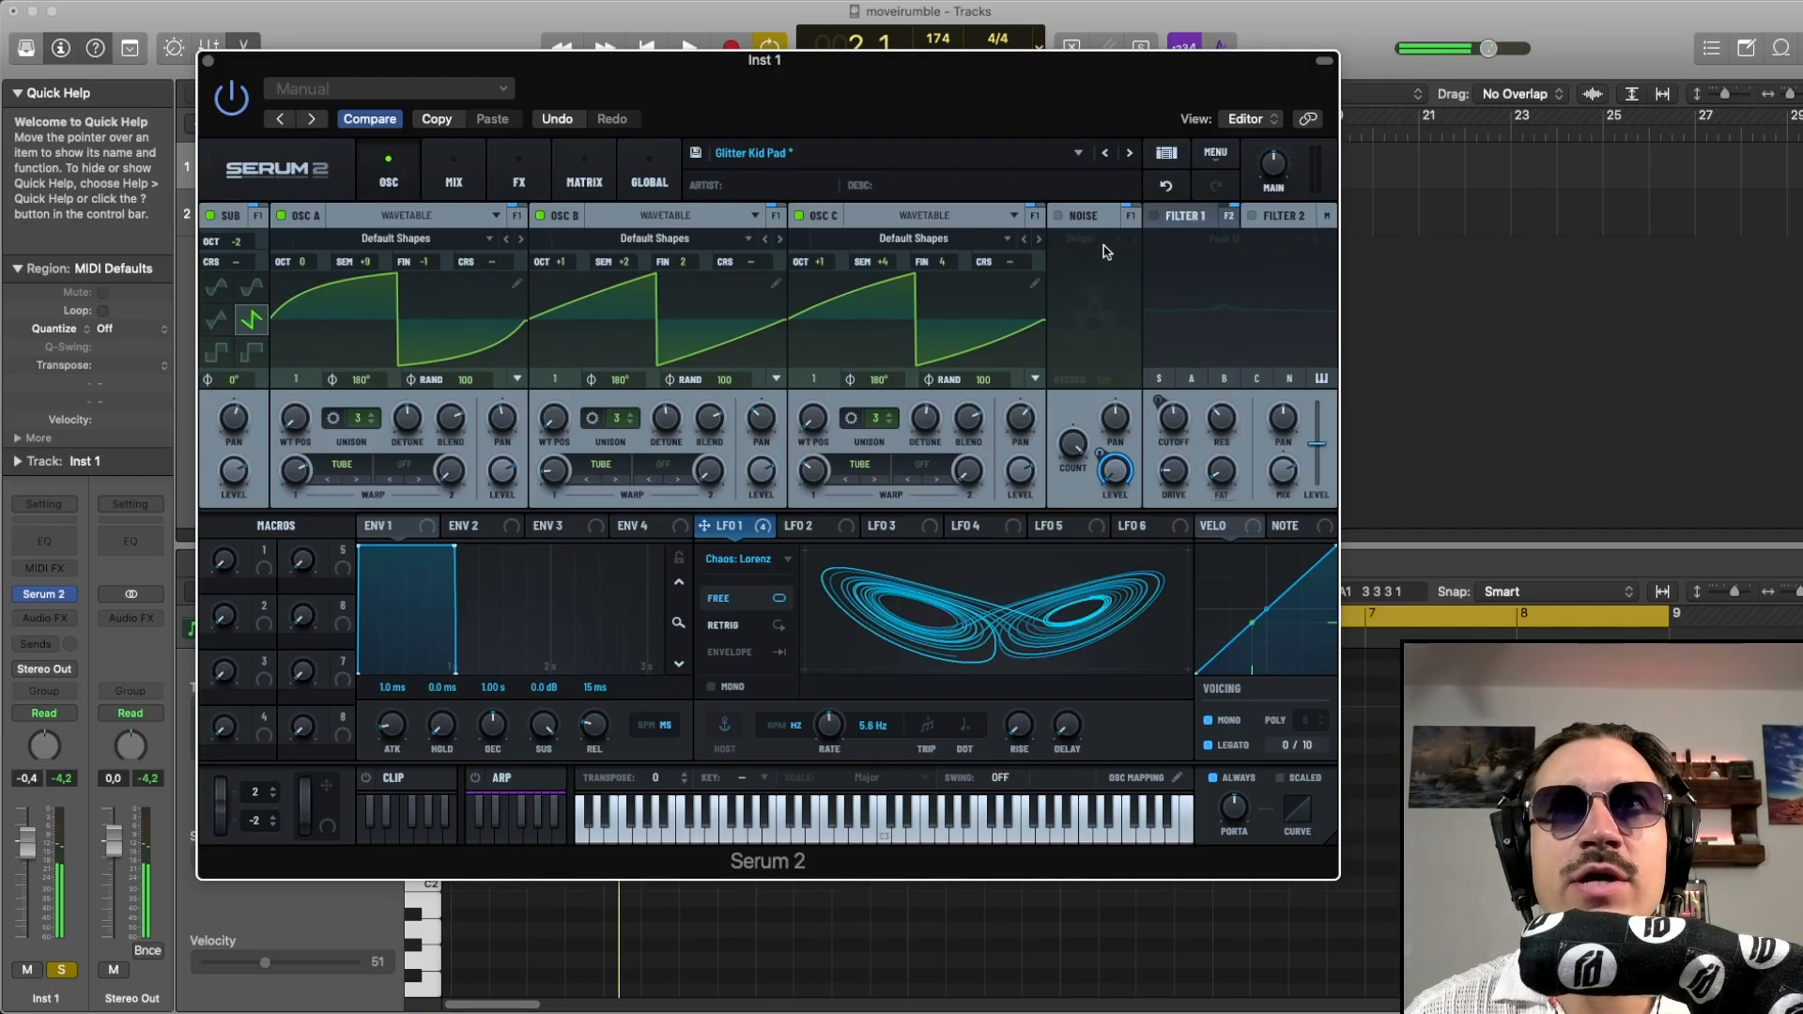
{"action": "left_click", "coordinate": [1154, 216]}
{"action": "left_click", "coordinate": [1193, 215]}
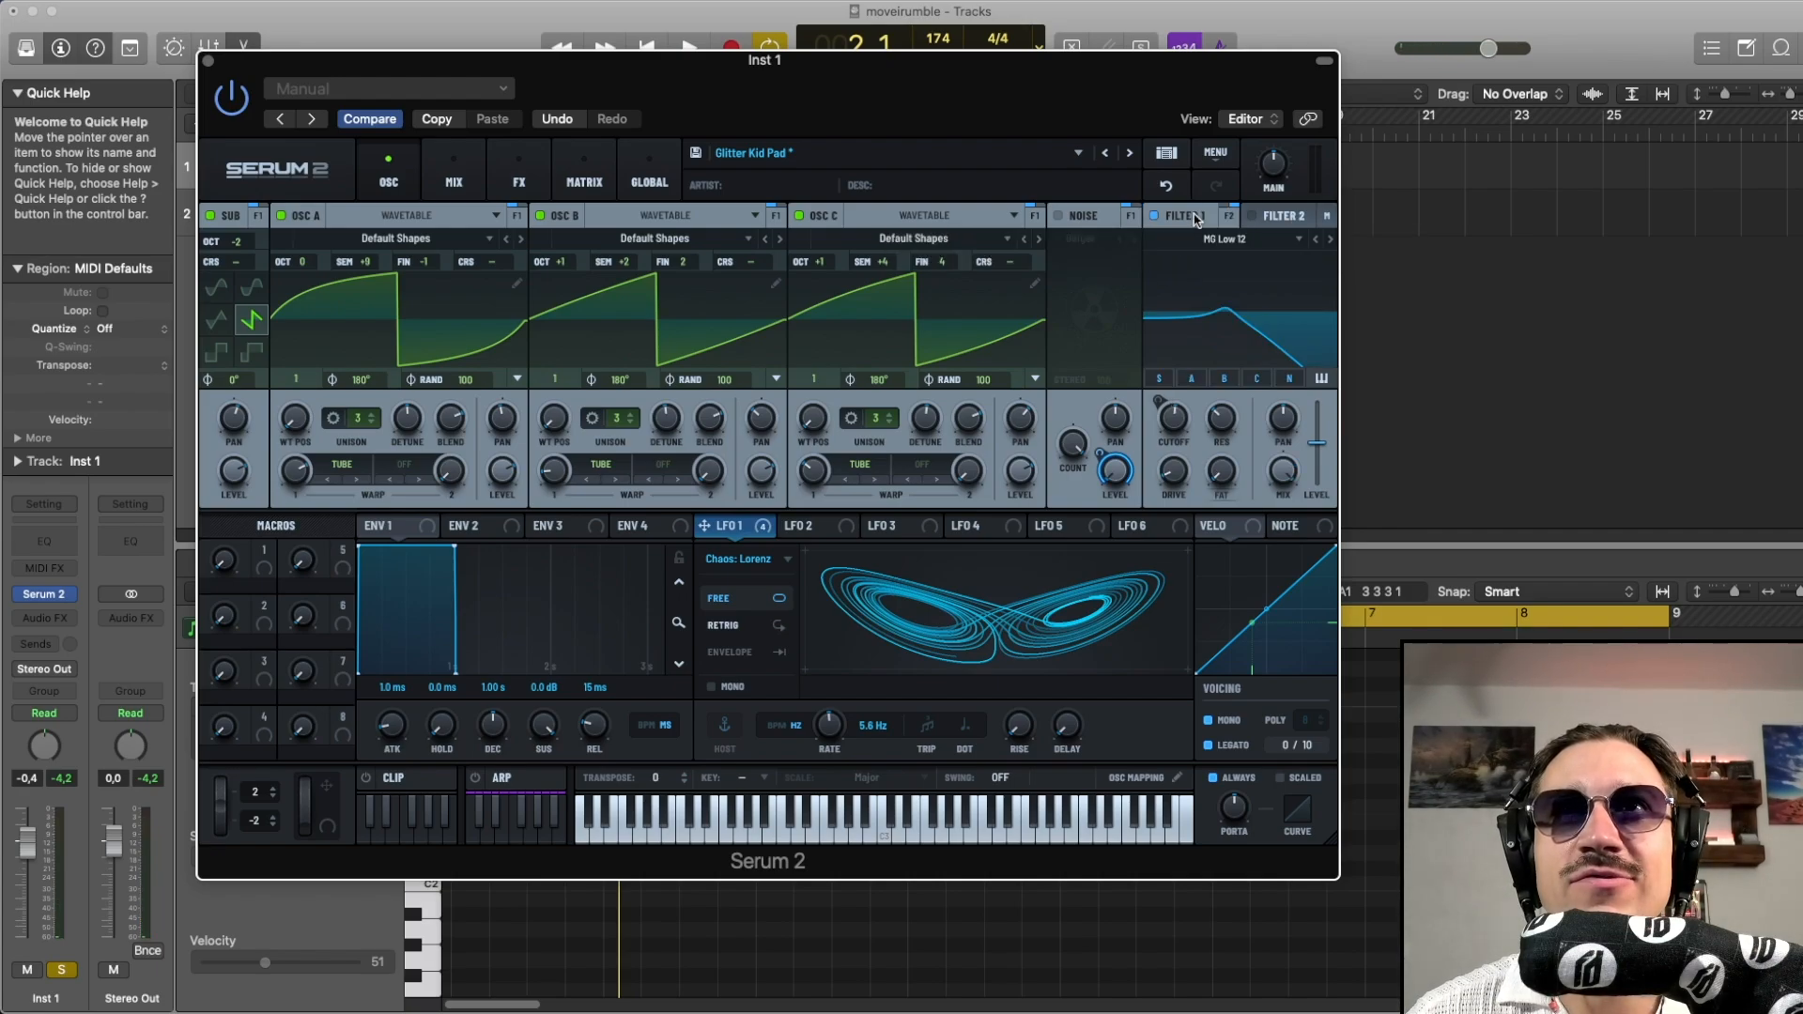
{"action": "key", "text": "space"}
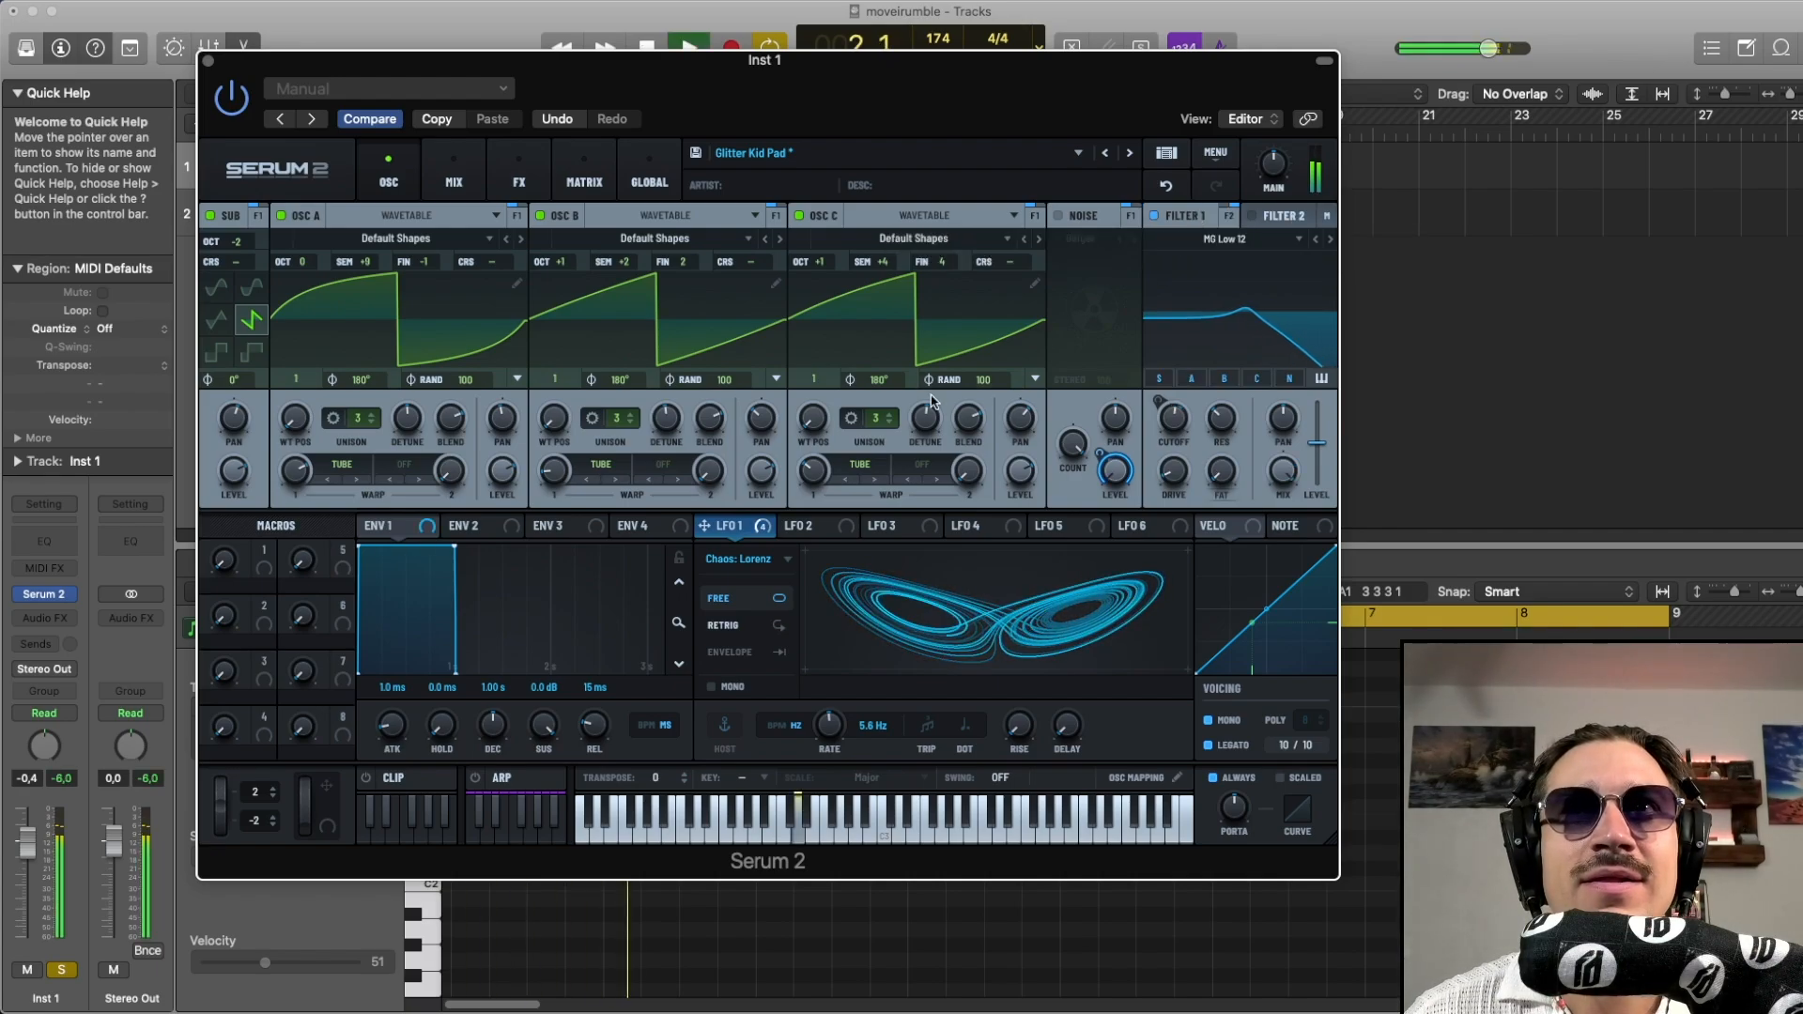
{"action": "key", "text": "space"}
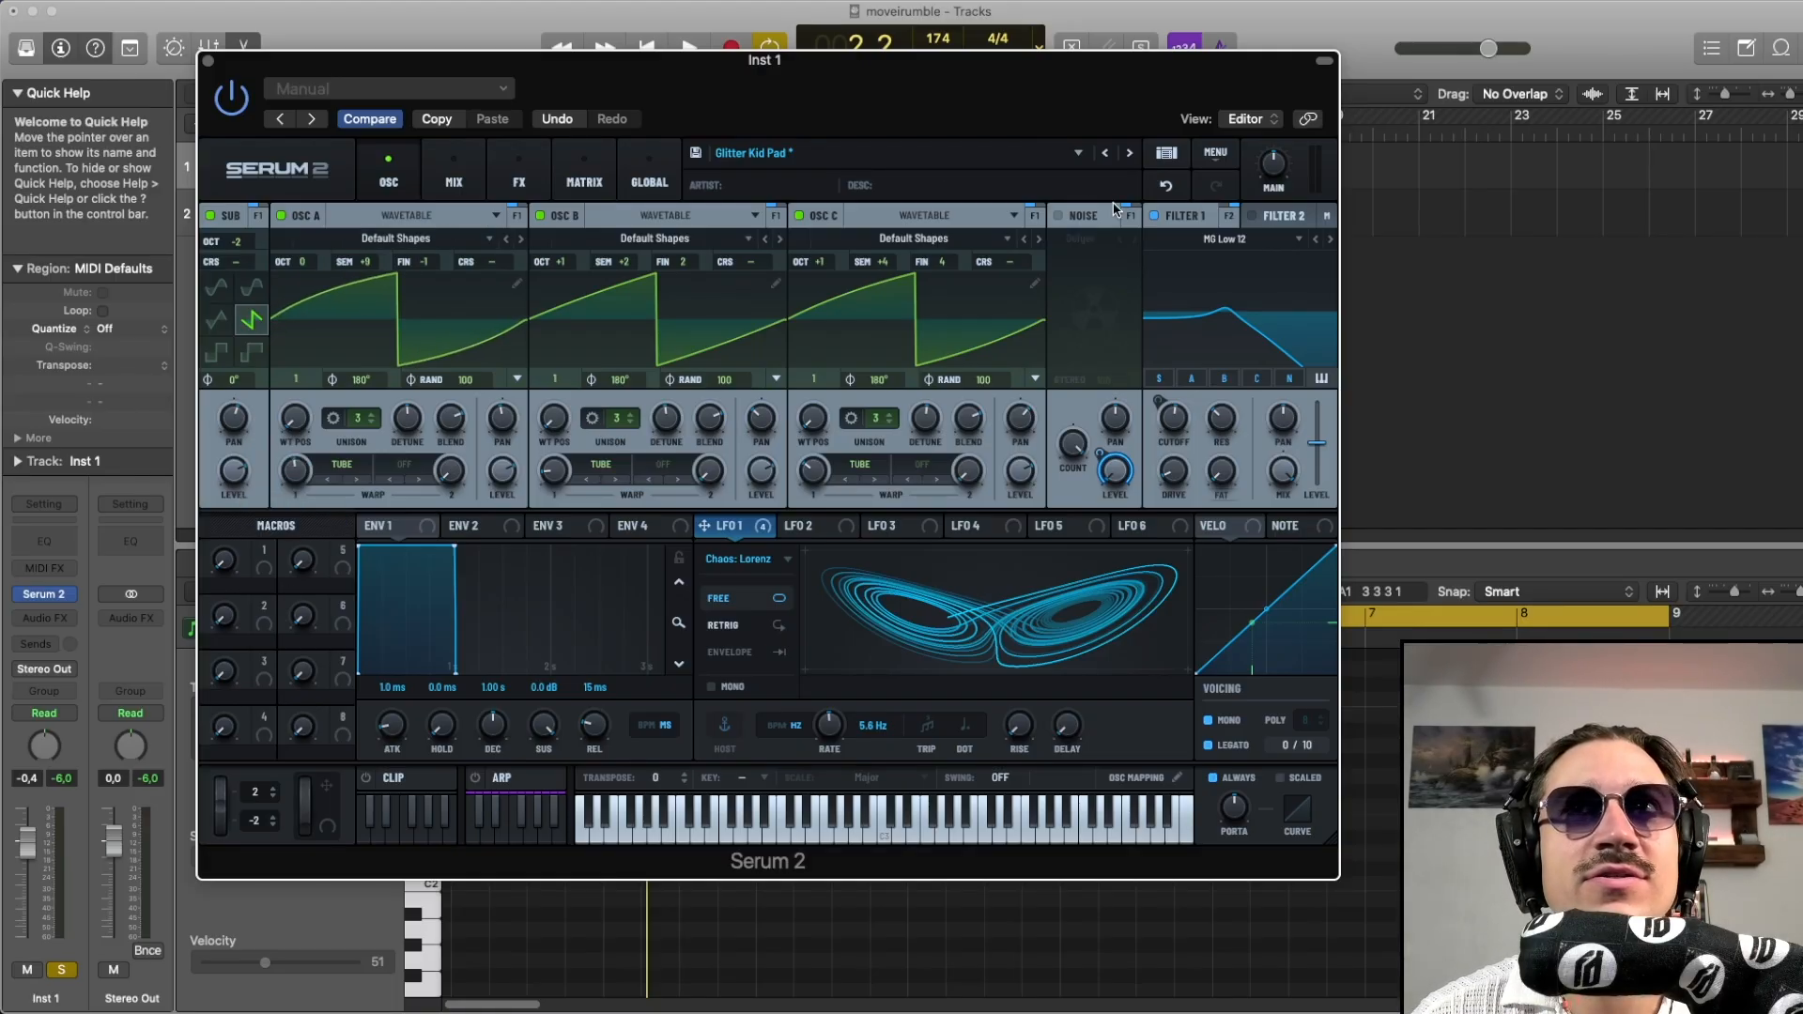
Undo the last Serum edit and compare the loop's sound with Filter 1 enabled and disabled, leaving it enabled
{"action": "left_click", "coordinate": [1165, 185]}
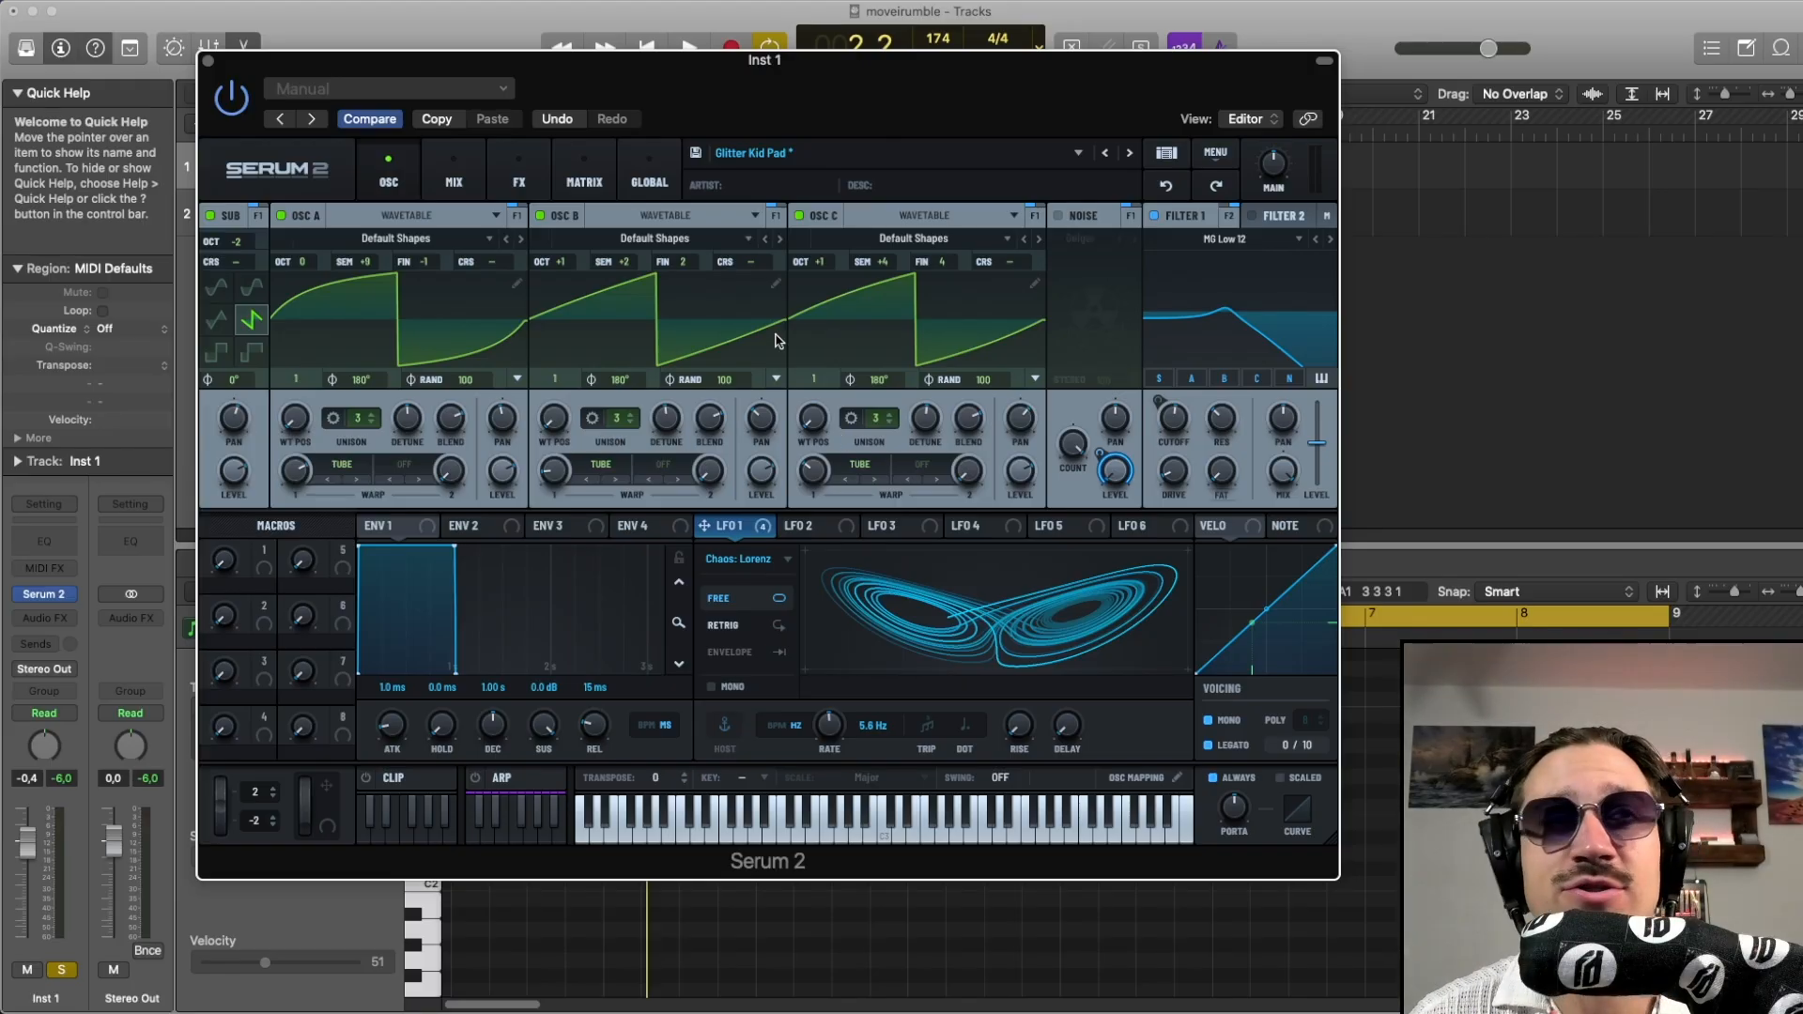
{"action": "key", "text": "space"}
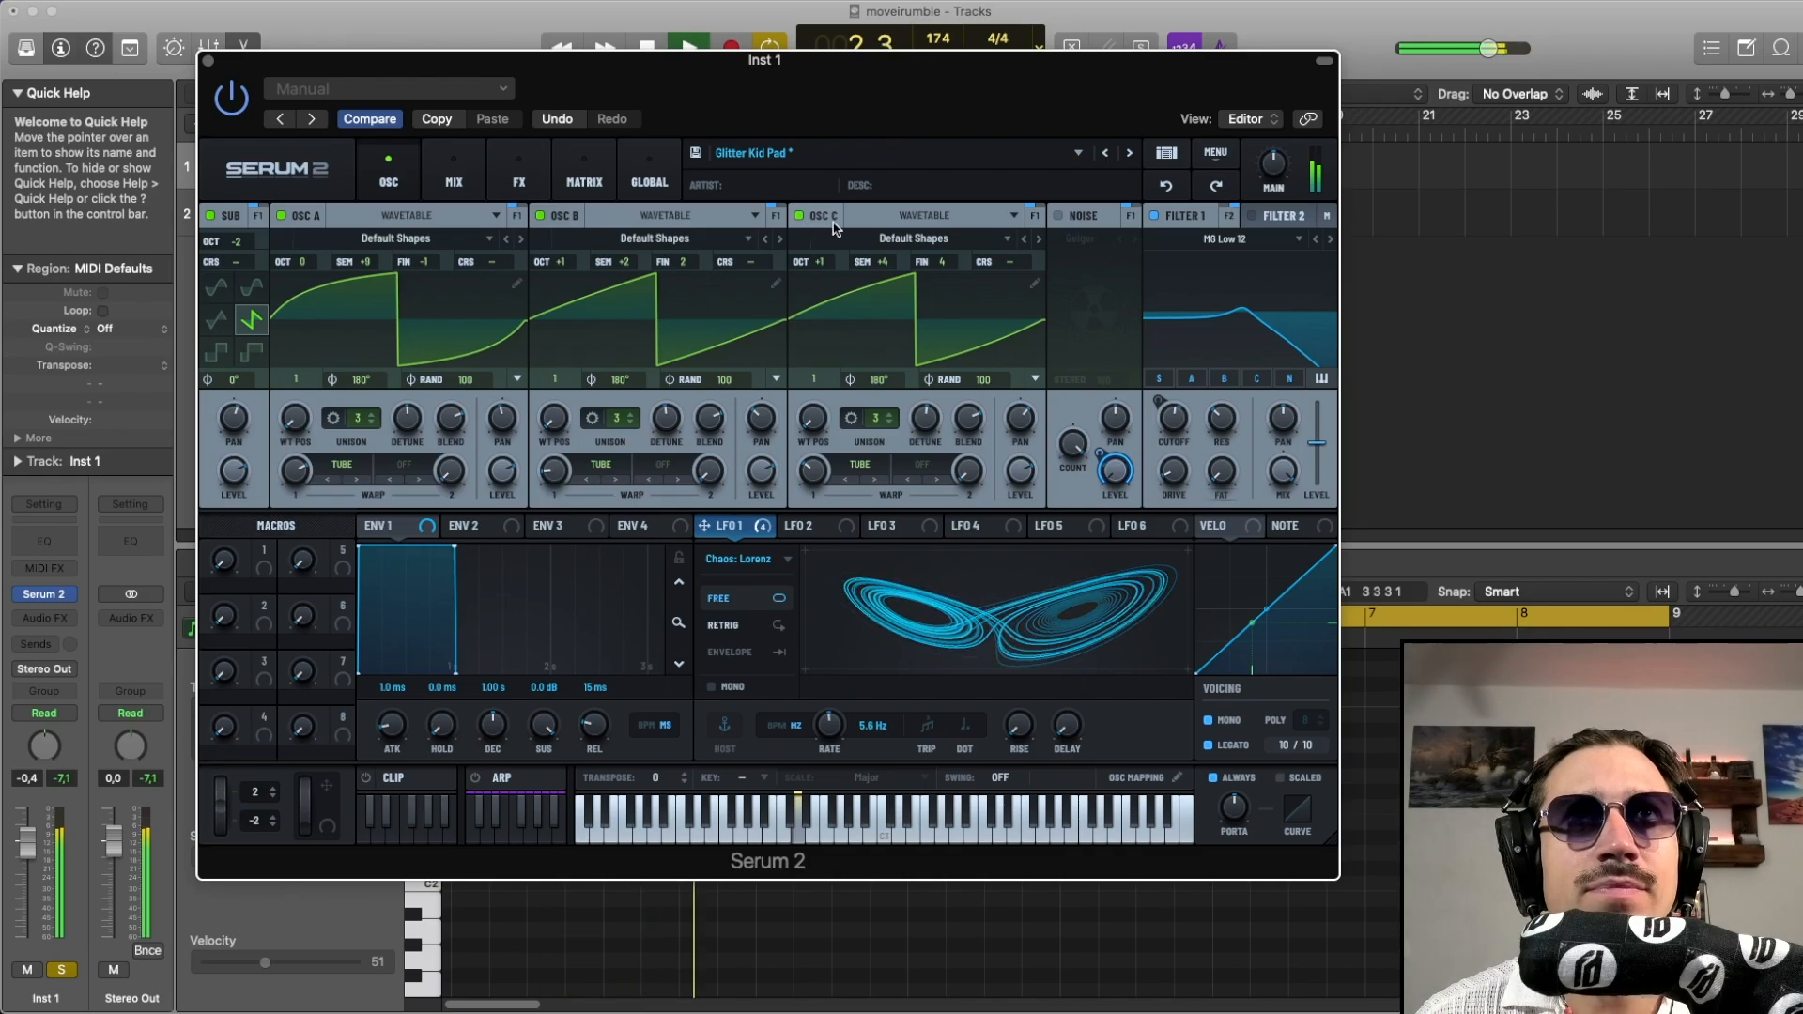
{"action": "key", "text": "space"}
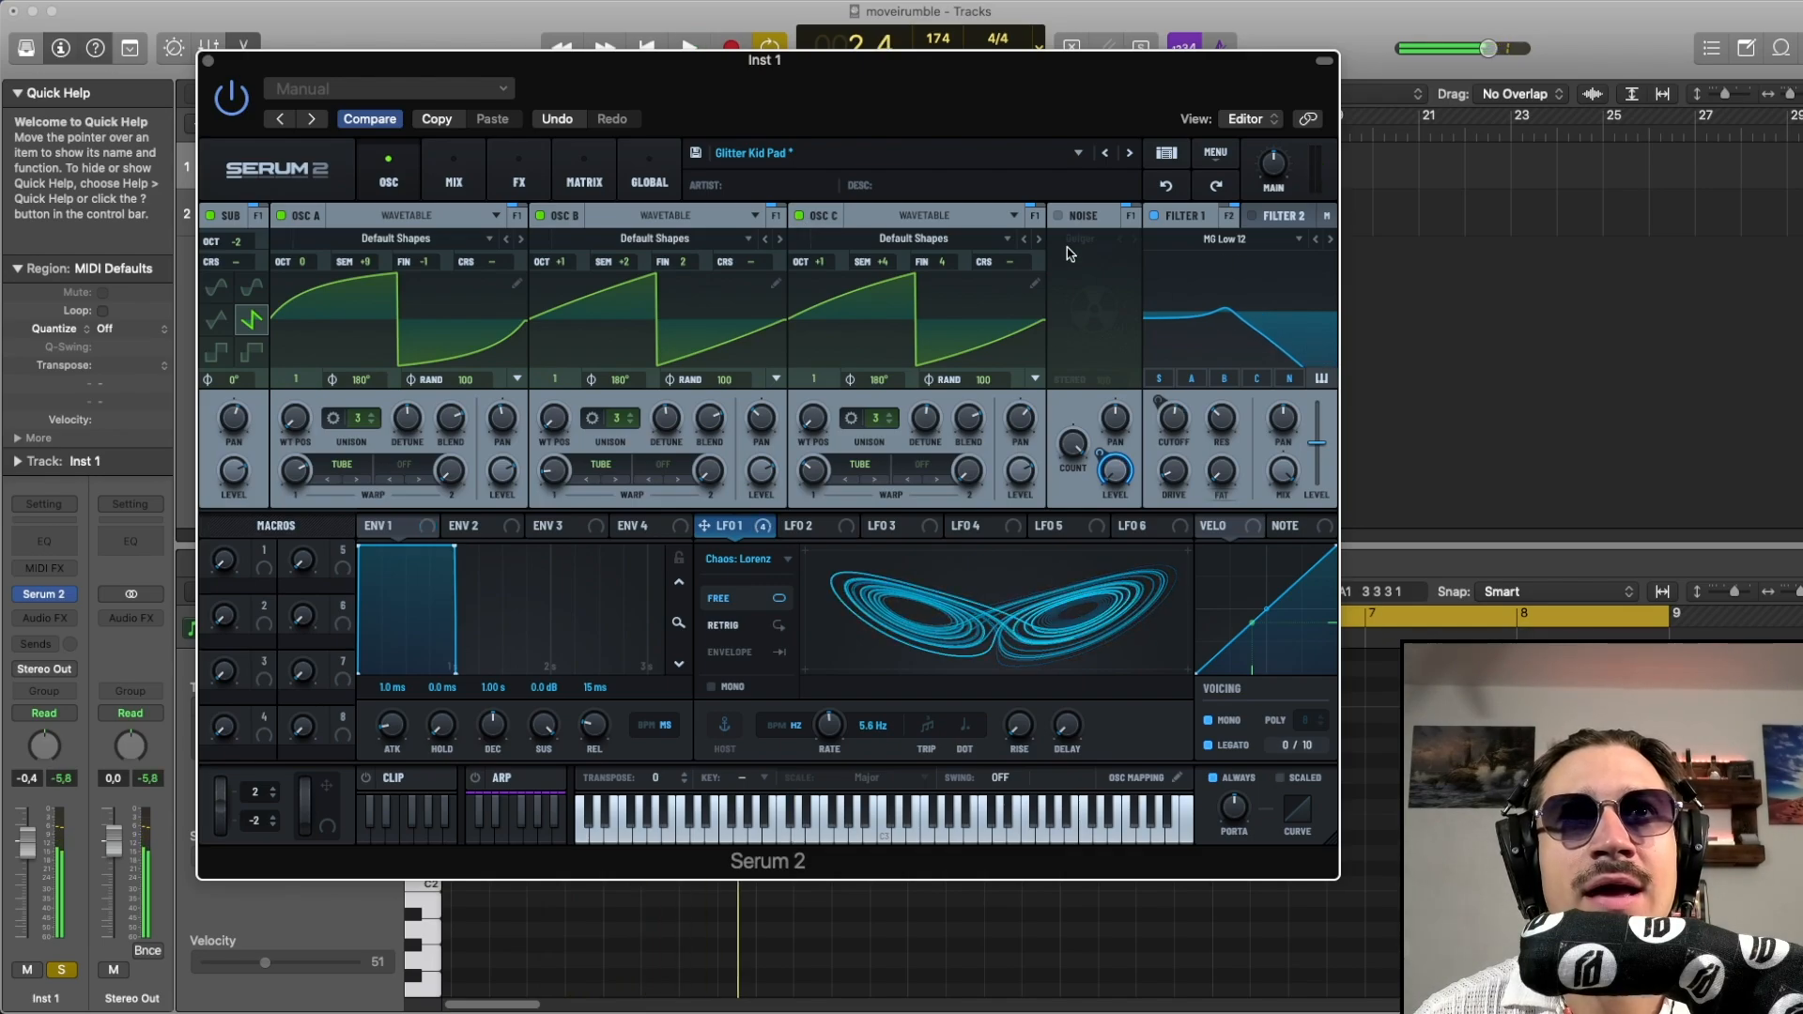
{"action": "left_click", "coordinate": [1152, 216]}
{"action": "key", "text": "space"}
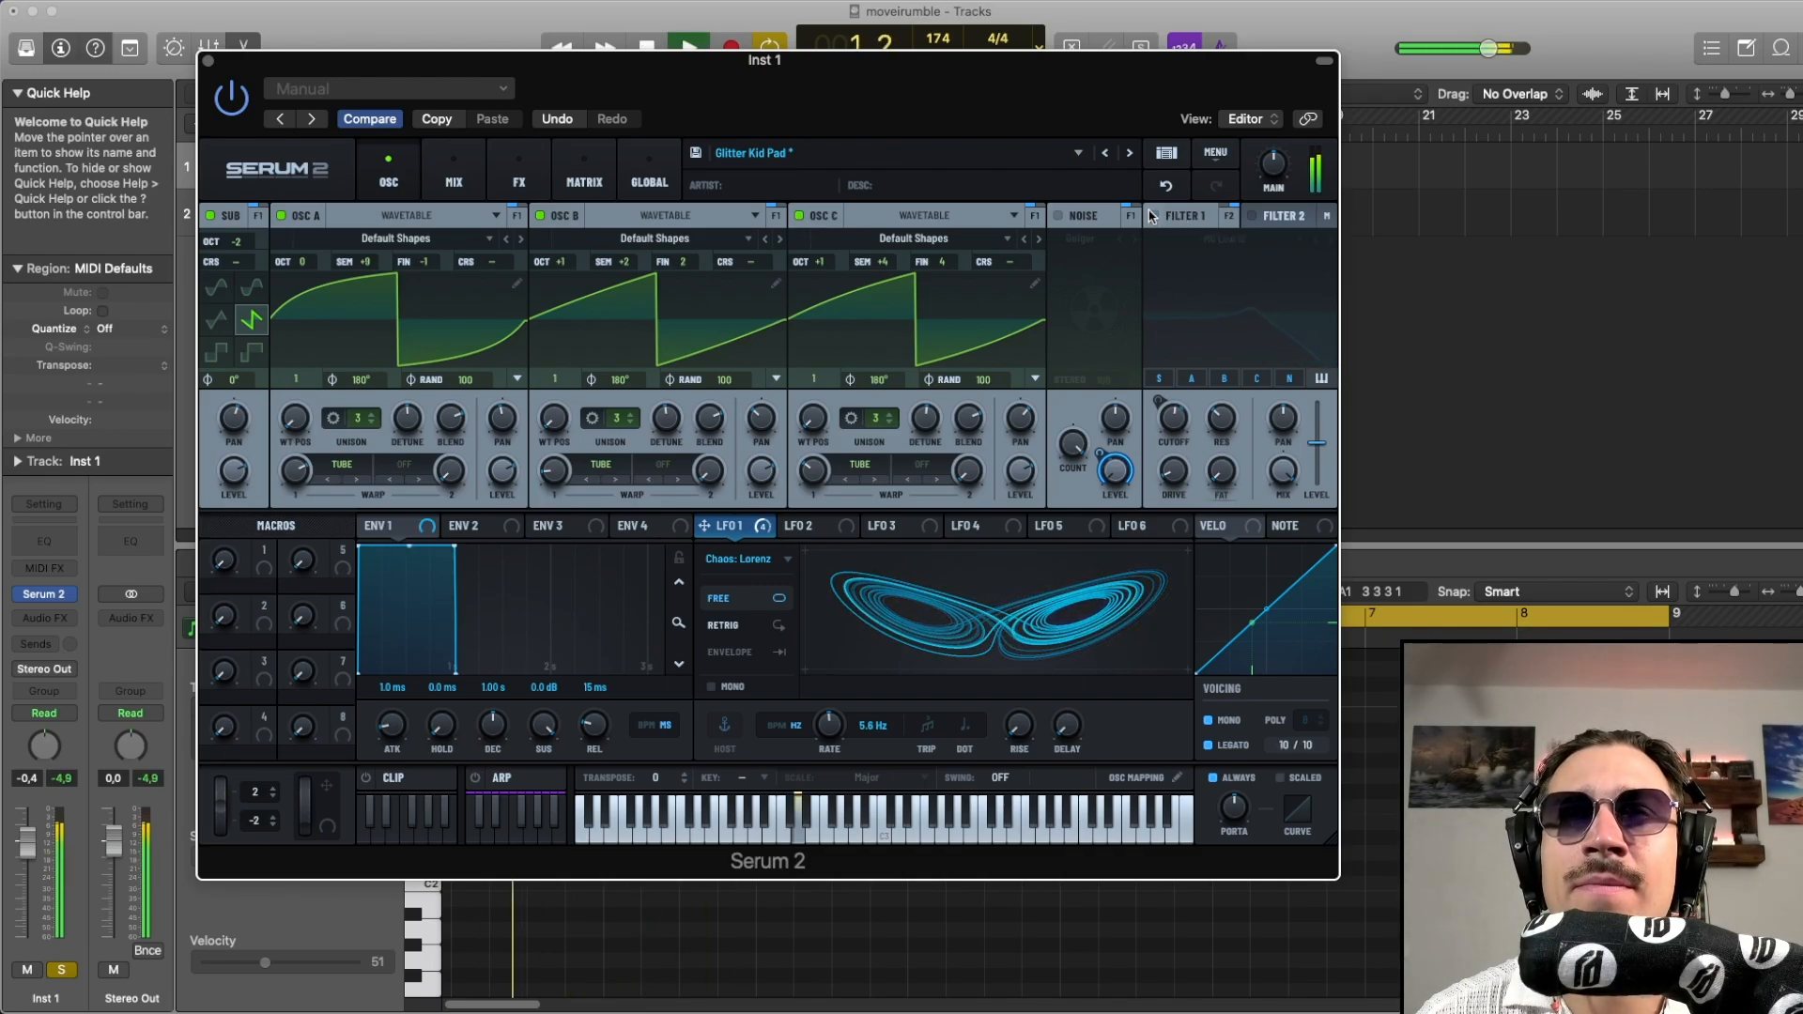
{"action": "key", "text": "space"}
{"action": "left_click", "coordinate": [1153, 216]}
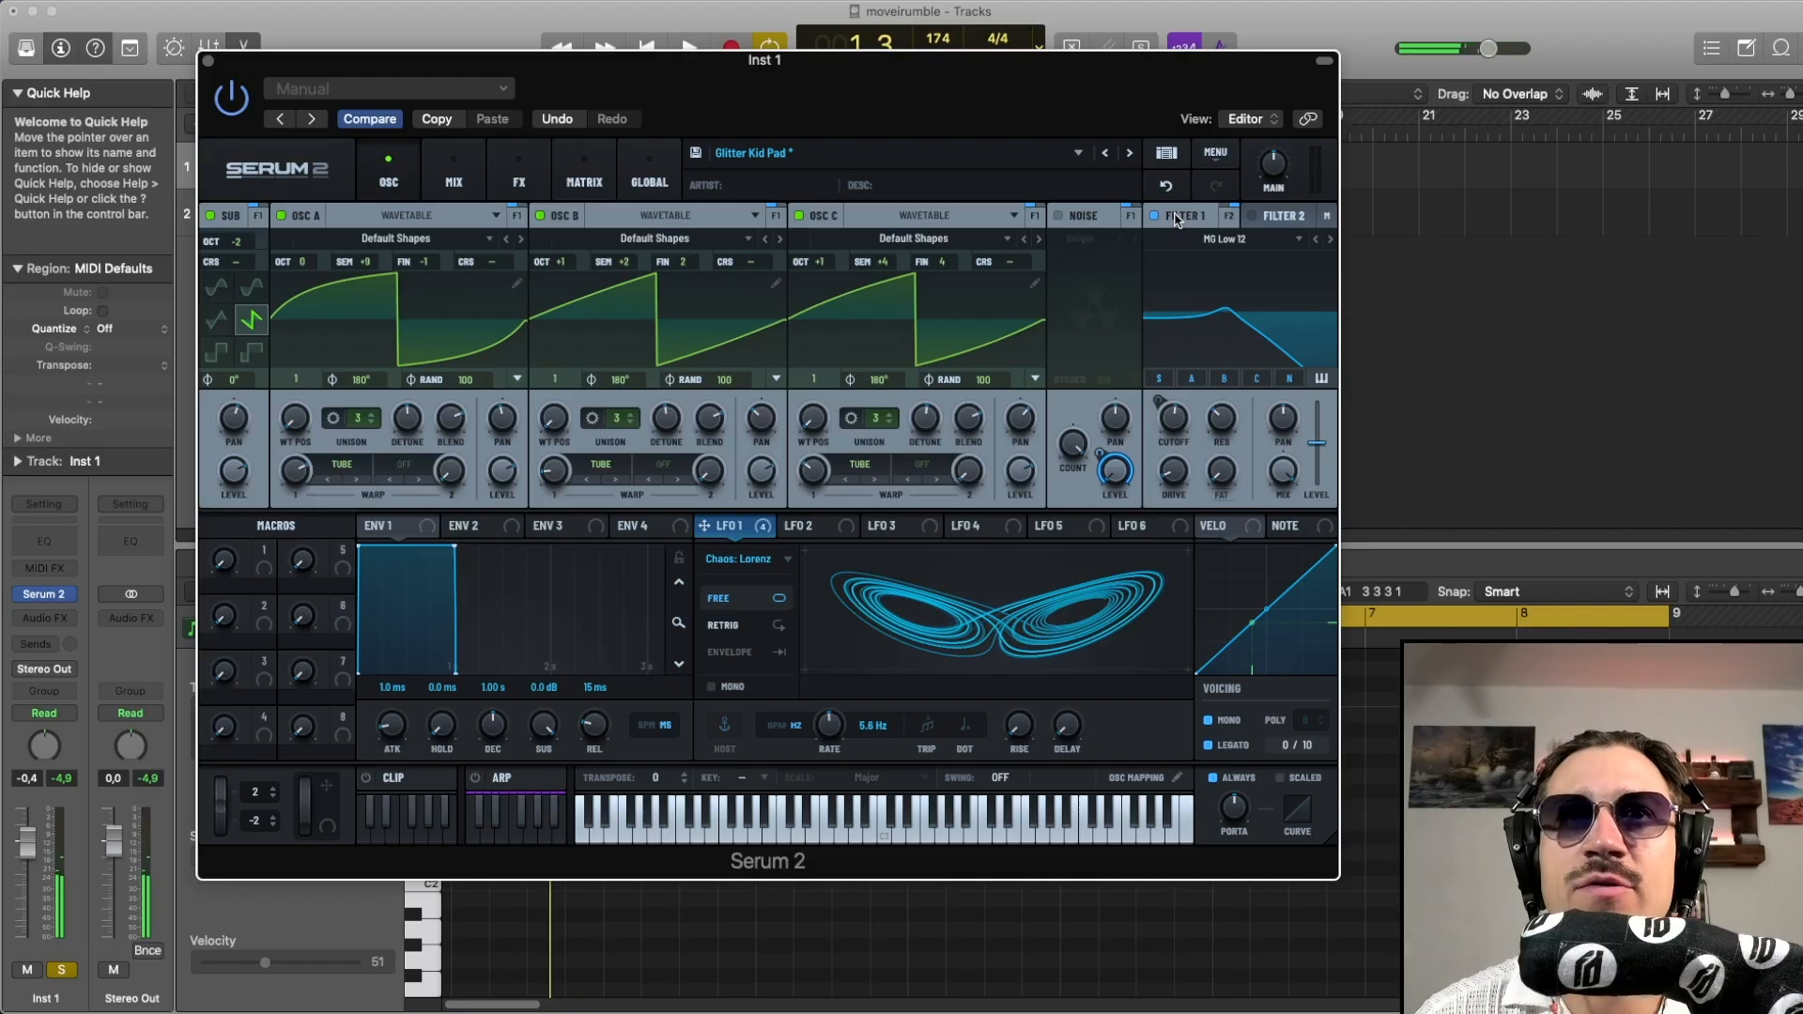
Examine the mode options of LFO 1 and keep Chaos: Lorenz selected
{"action": "mouse_move", "coordinate": [737, 533]}
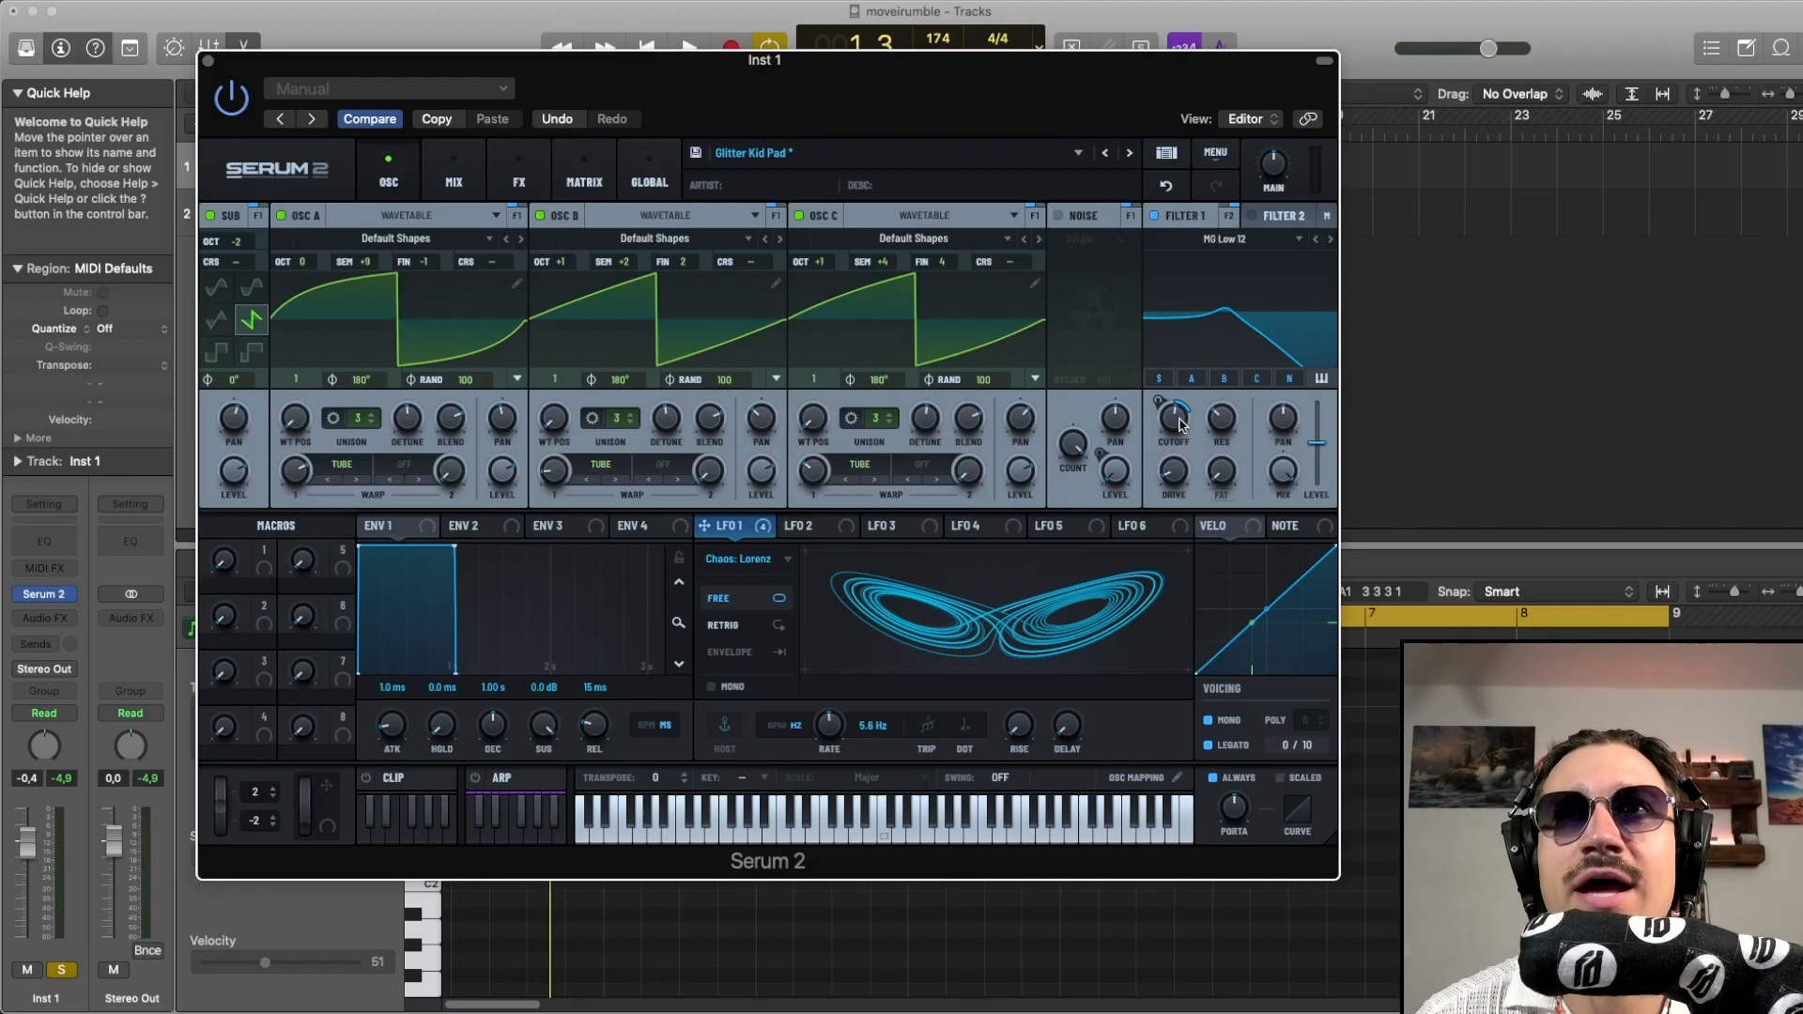
{"action": "left_click", "coordinate": [779, 560]}
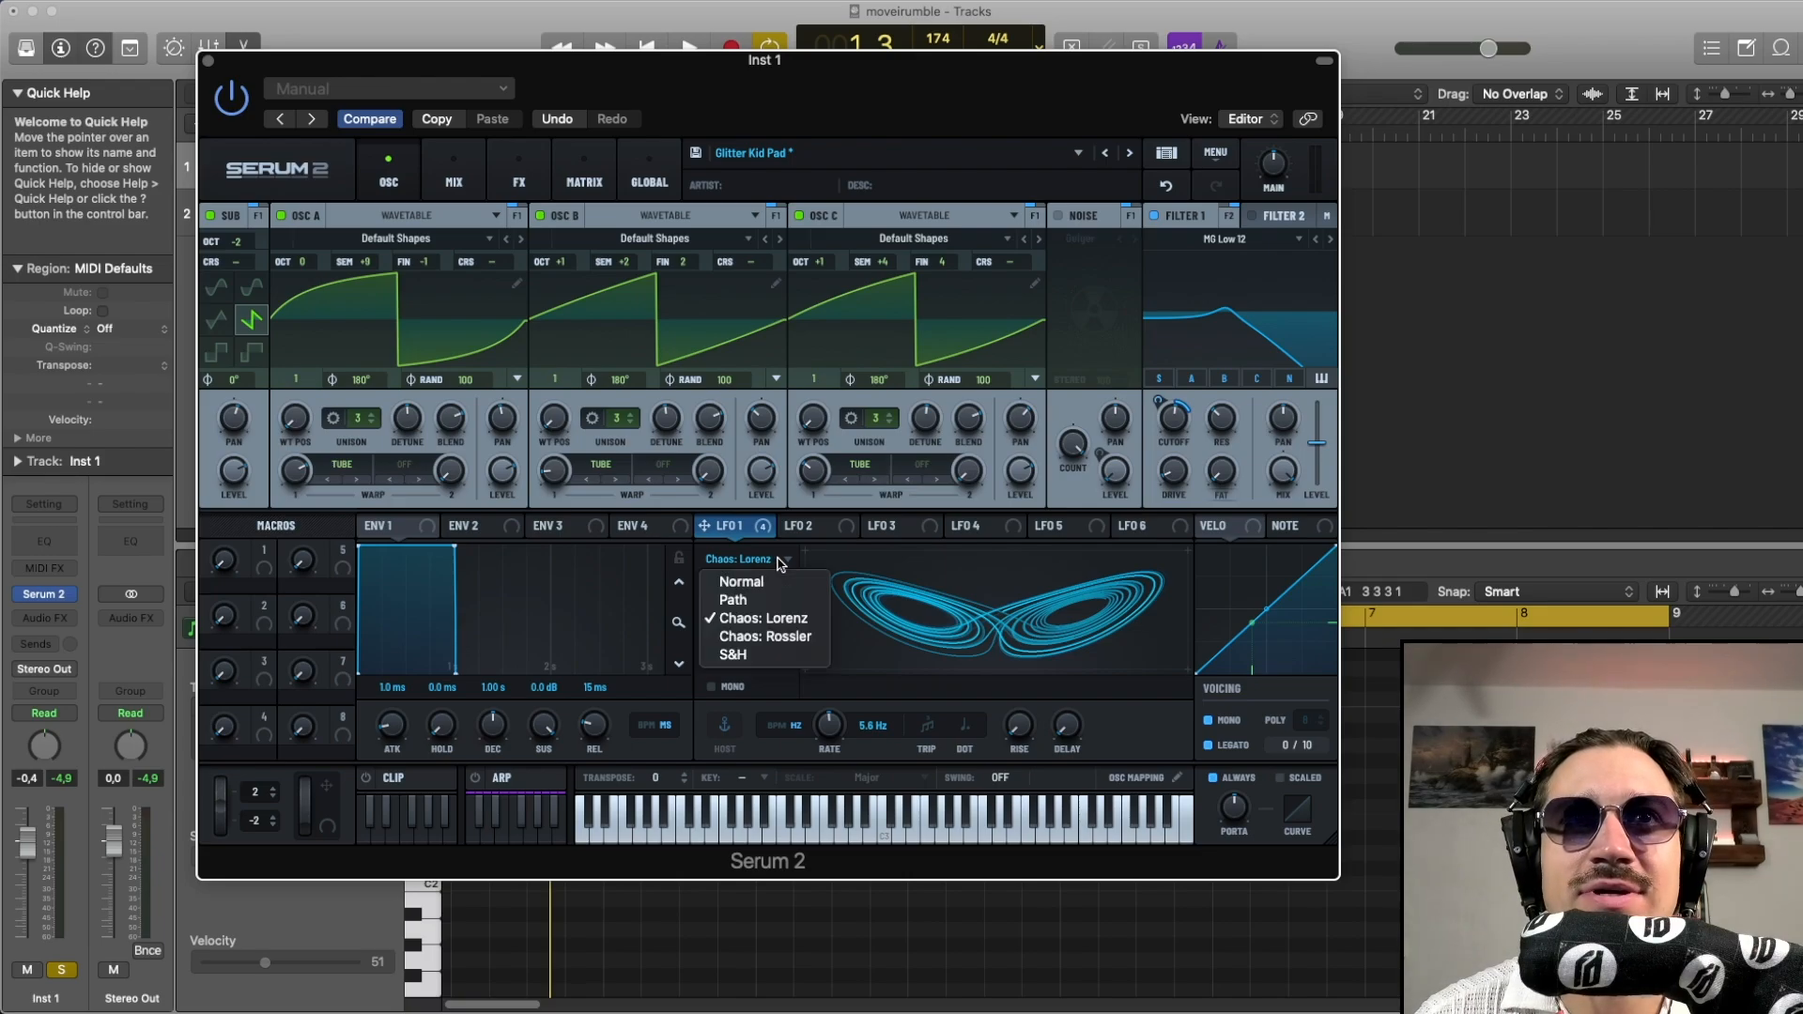
{"action": "left_click", "coordinate": [809, 619]}
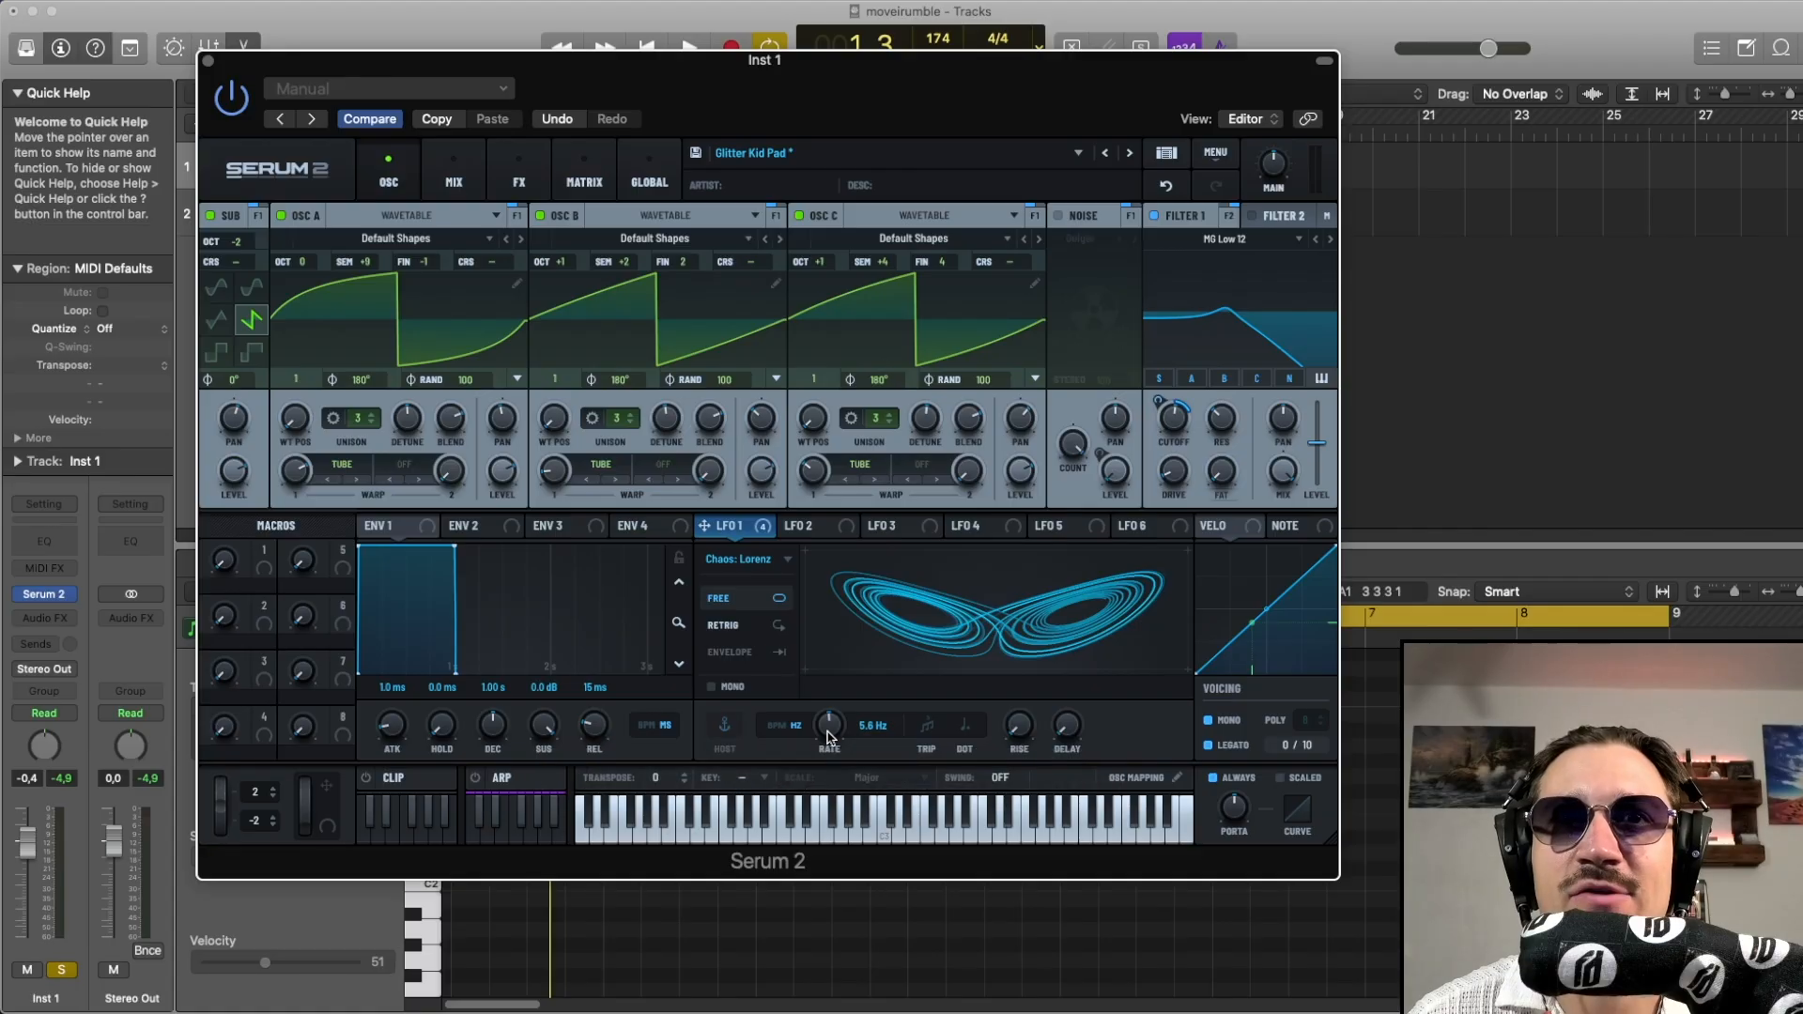
Try LFO 1 at a rate of 15.3 Hz during playback, and undo the rate change
{"action": "mouse_move", "coordinate": [828, 738]}
{"action": "left_mouse_down"}
{"action": "mouse_move", "coordinate": [836, 689]}
{"action": "mouse_move", "coordinate": [832, 711]}
{"action": "left_mouse_up"}
{"action": "key", "text": "space"}
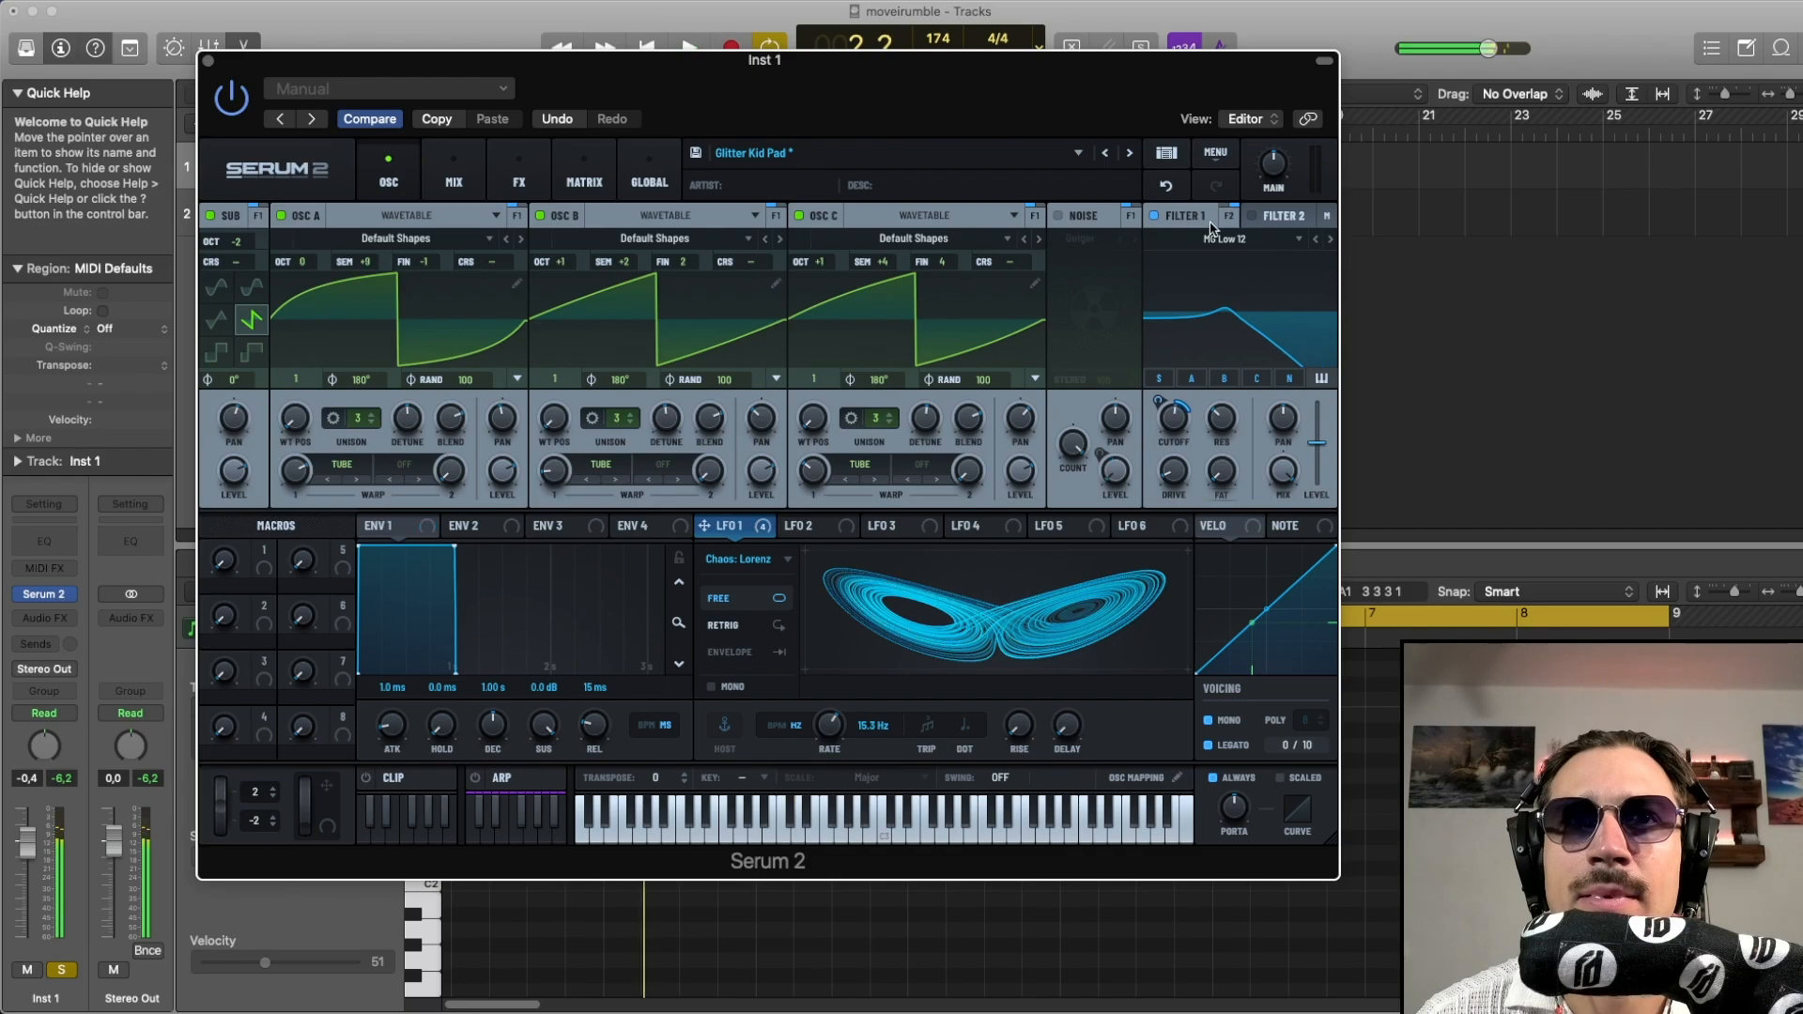
{"action": "left_click", "coordinate": [1165, 187]}
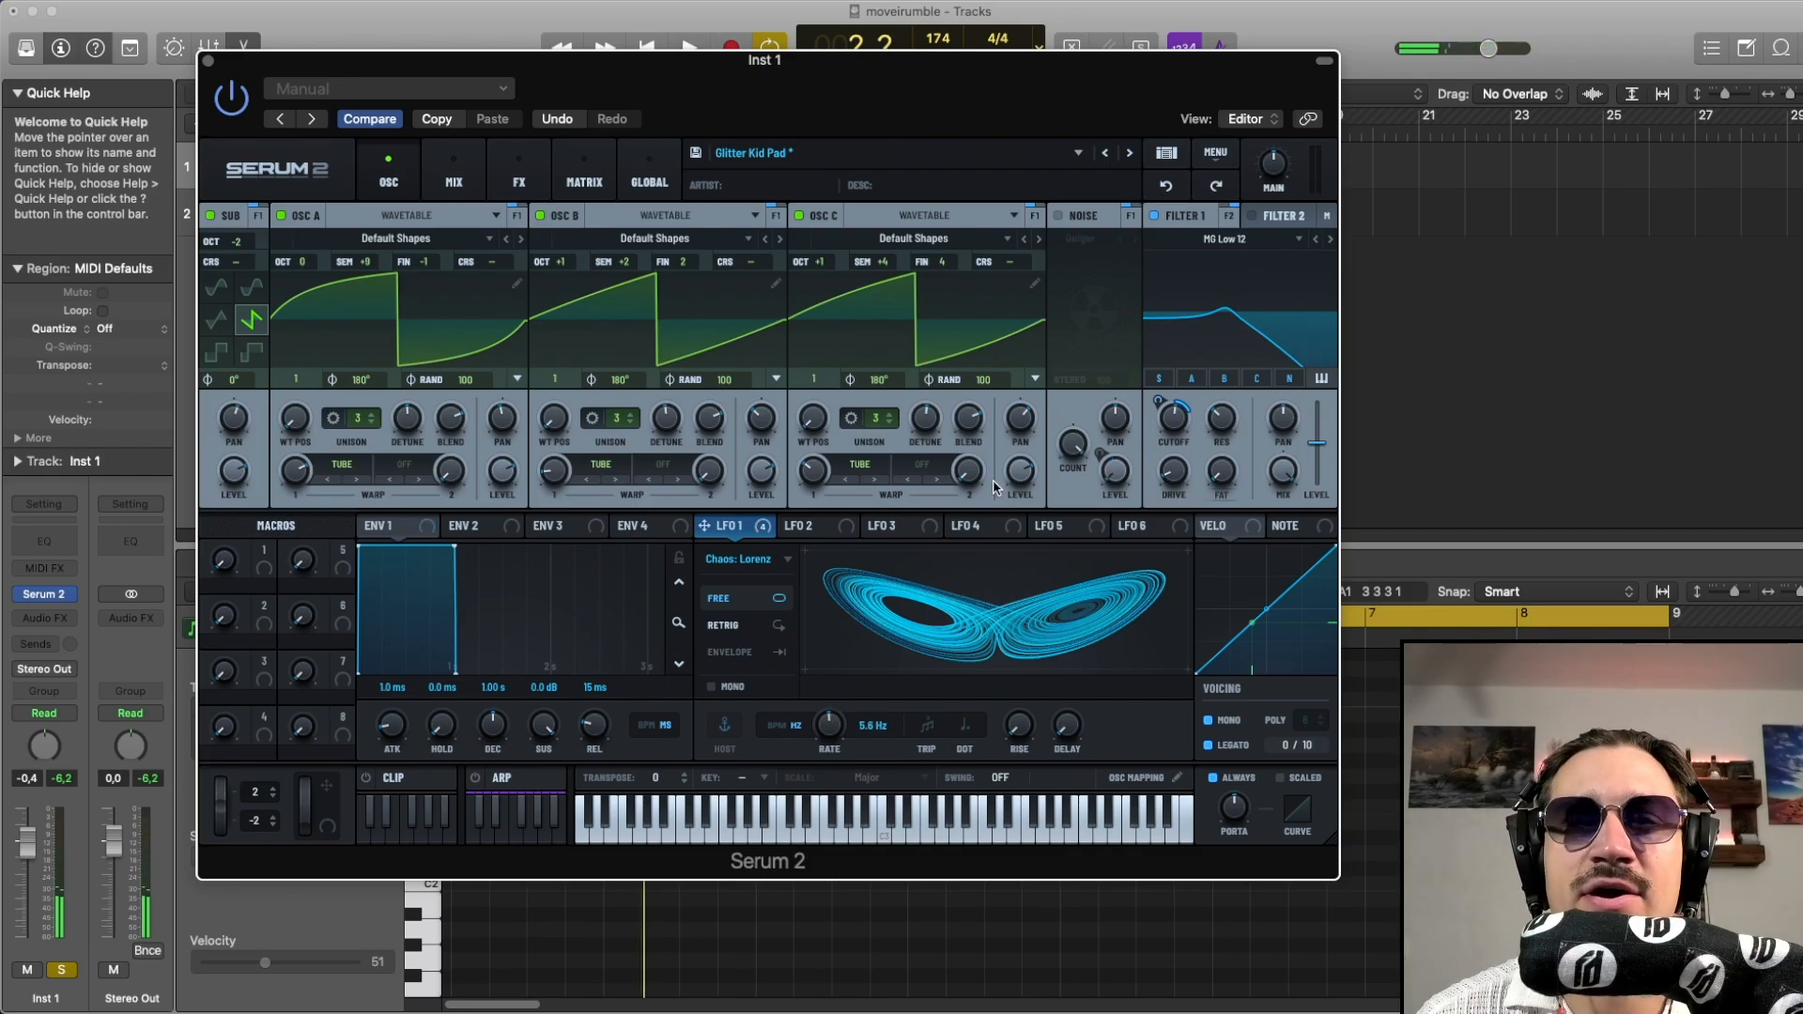
Listen to the loop with LFO 1 modulating Filter 1's cutoff and inspect that modulation's amount and range
{"action": "key", "text": "space"}
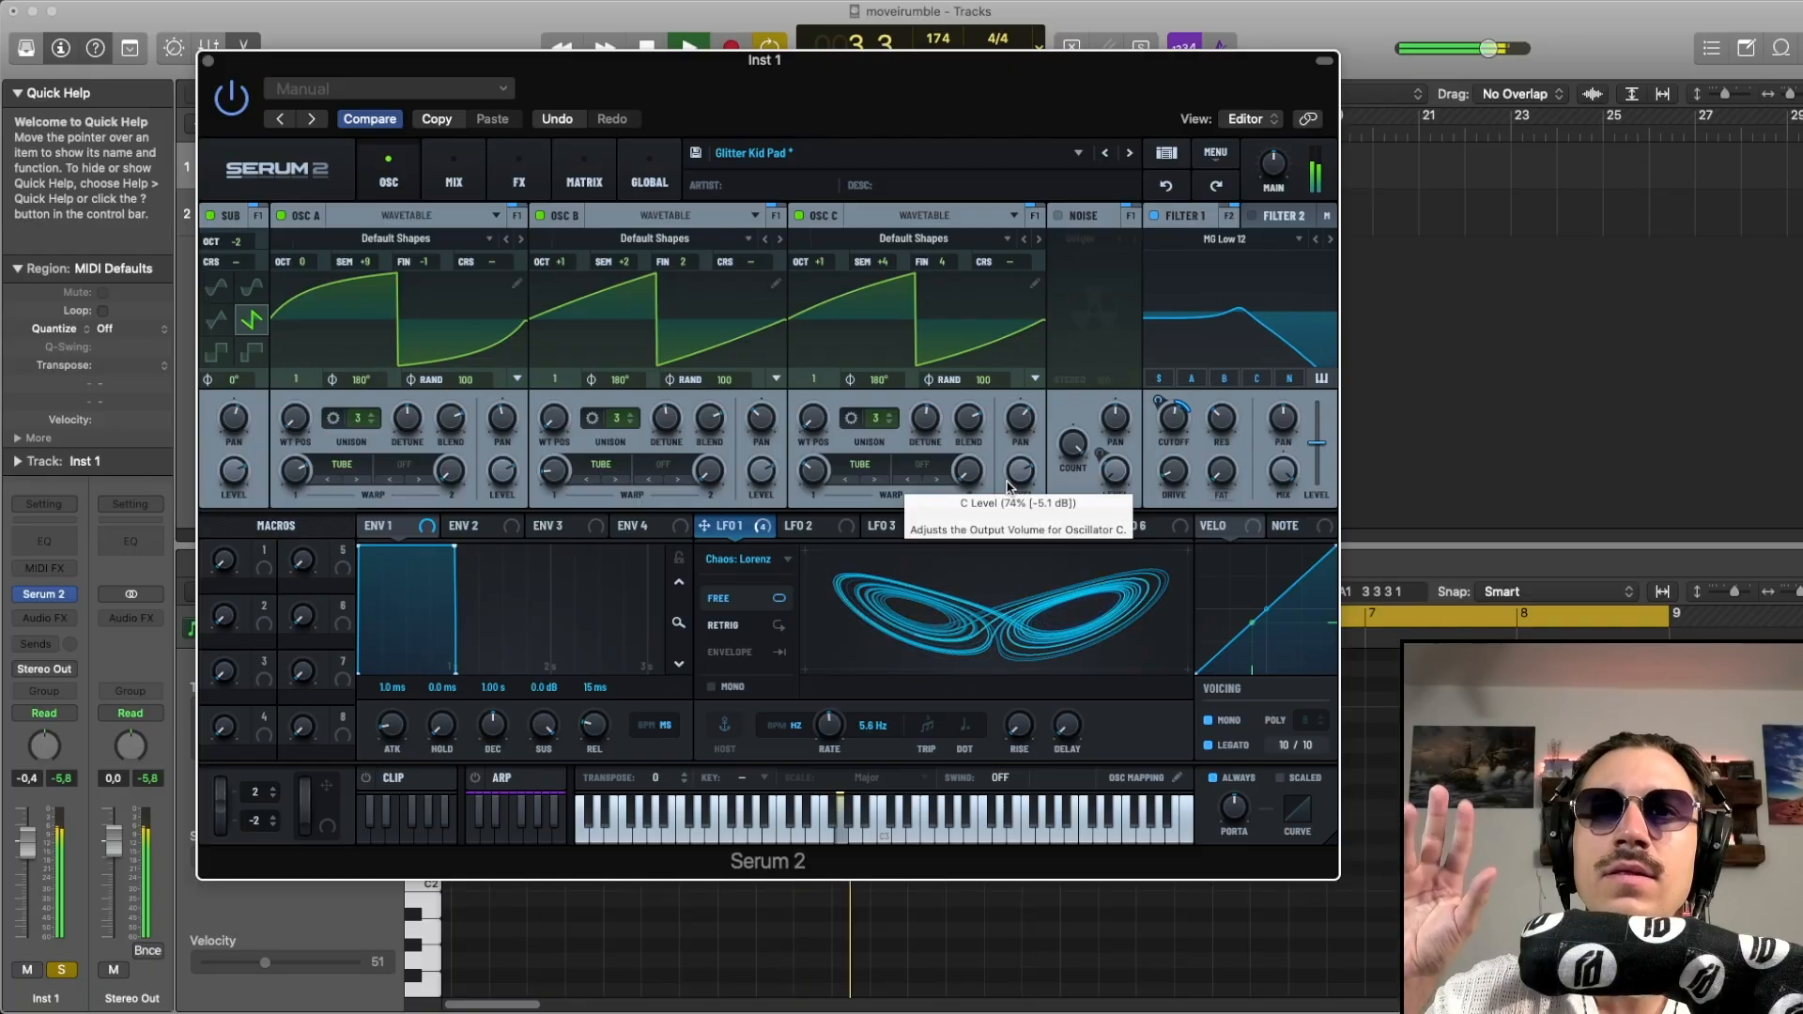
{"action": "key", "text": "space"}
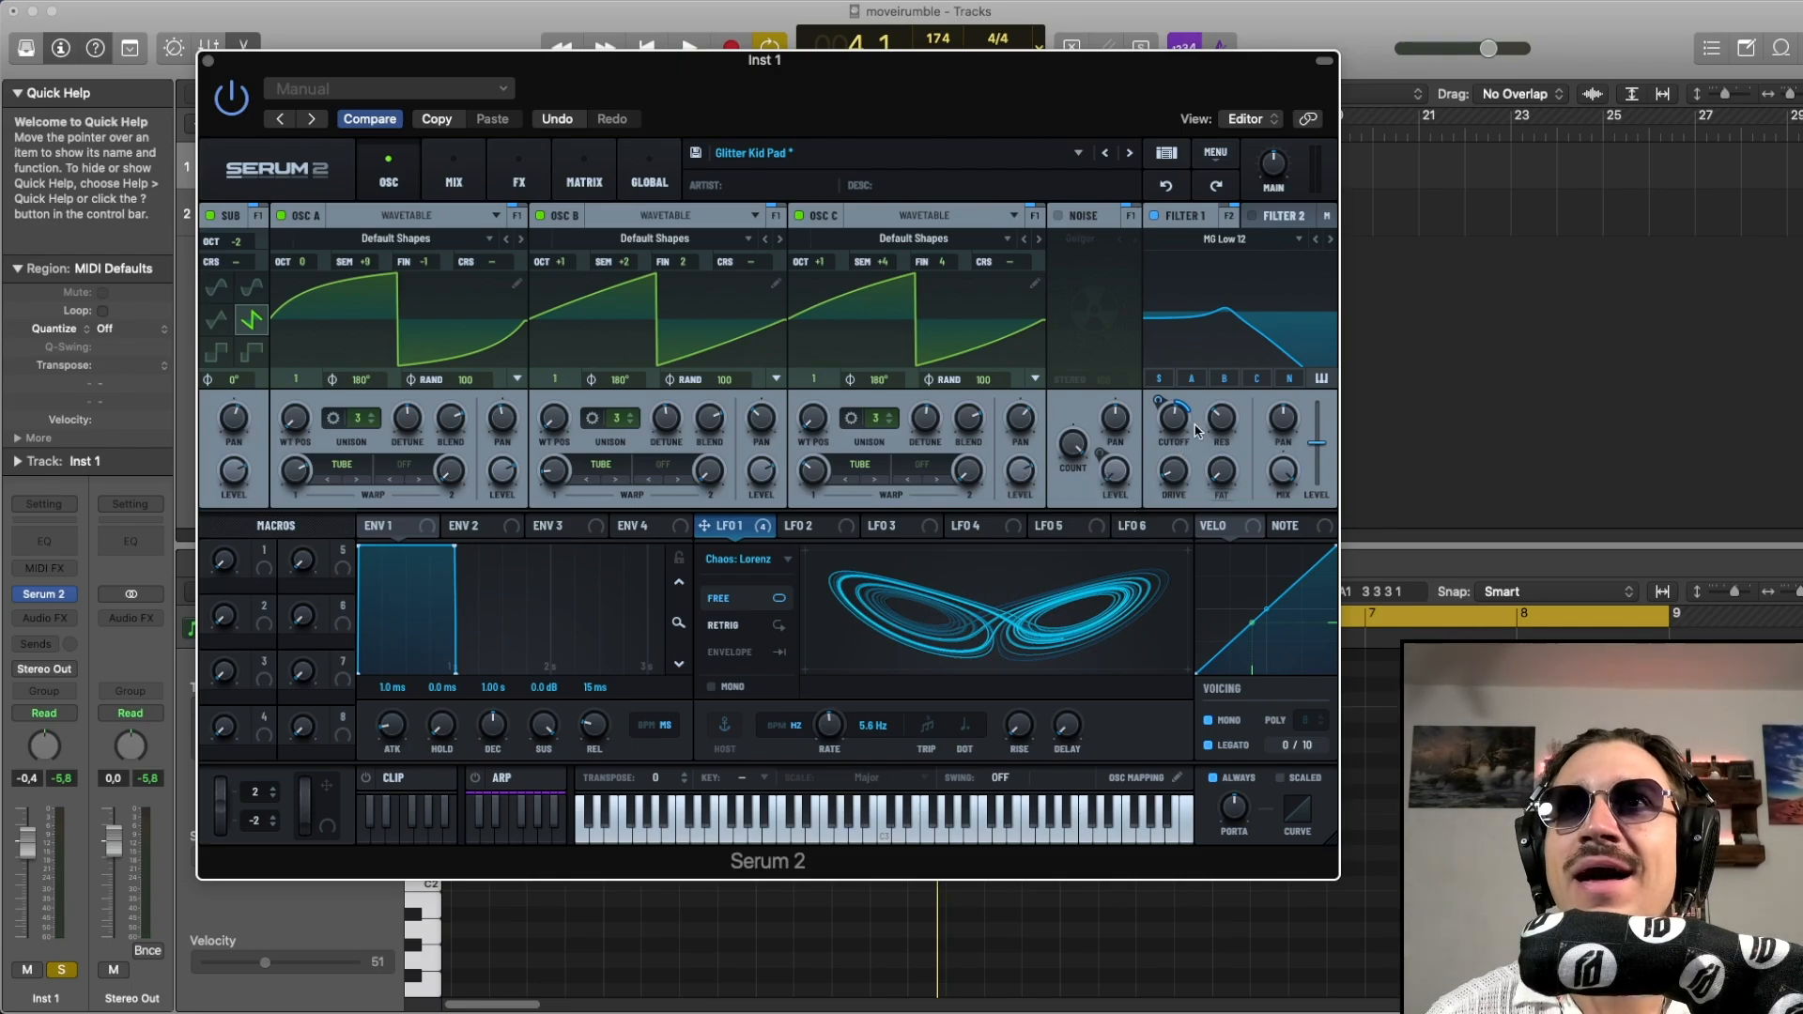
{"action": "mouse_move", "coordinate": [1183, 425]}
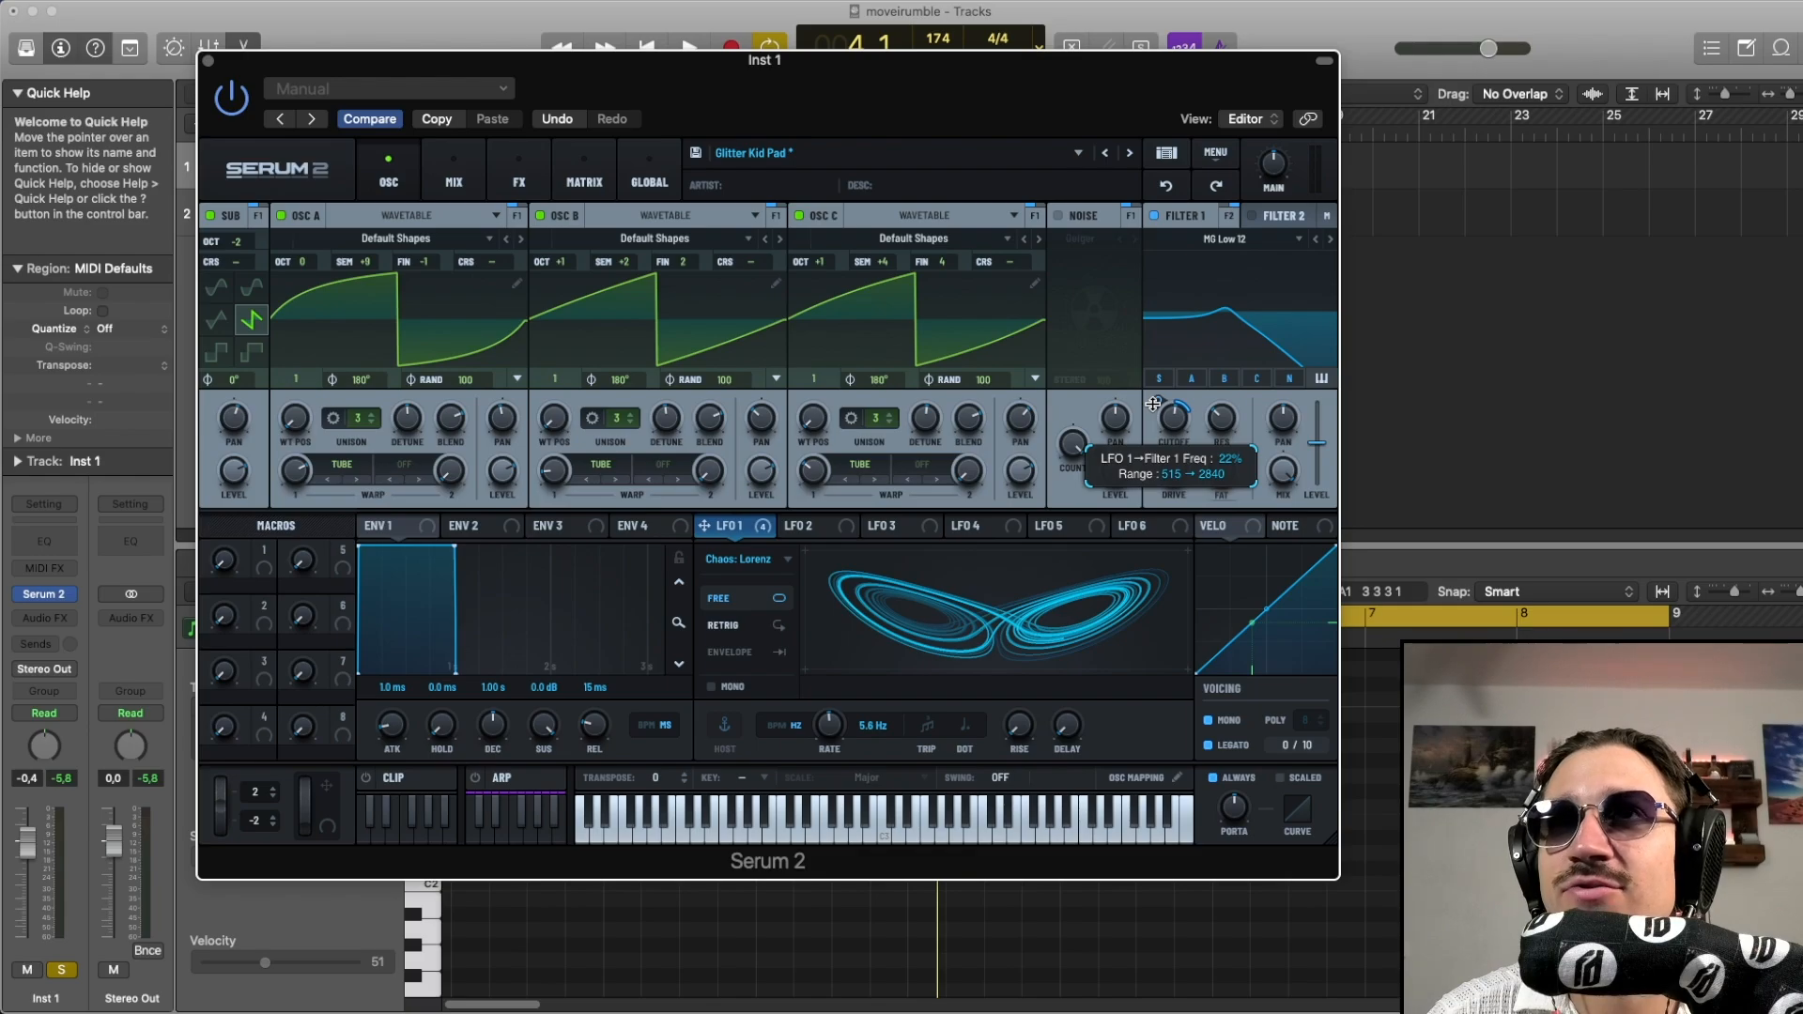
{"action": "key", "text": "space"}
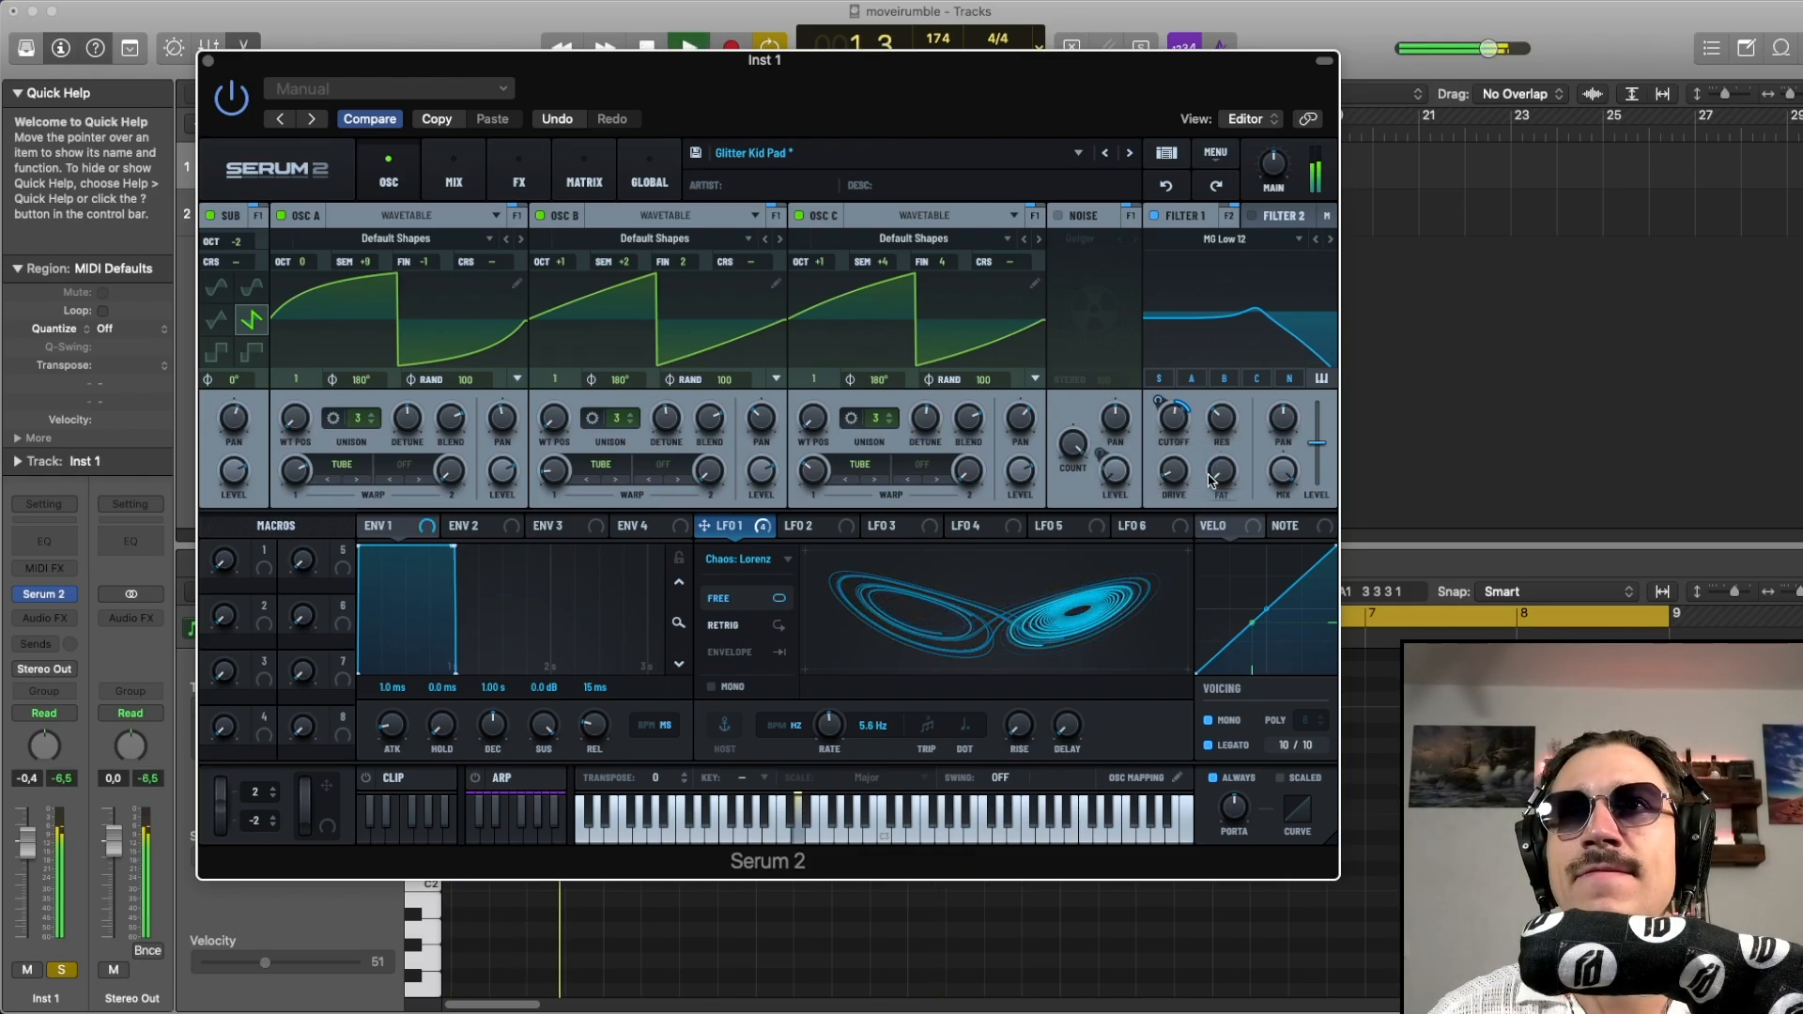
{"action": "key", "text": "space"}
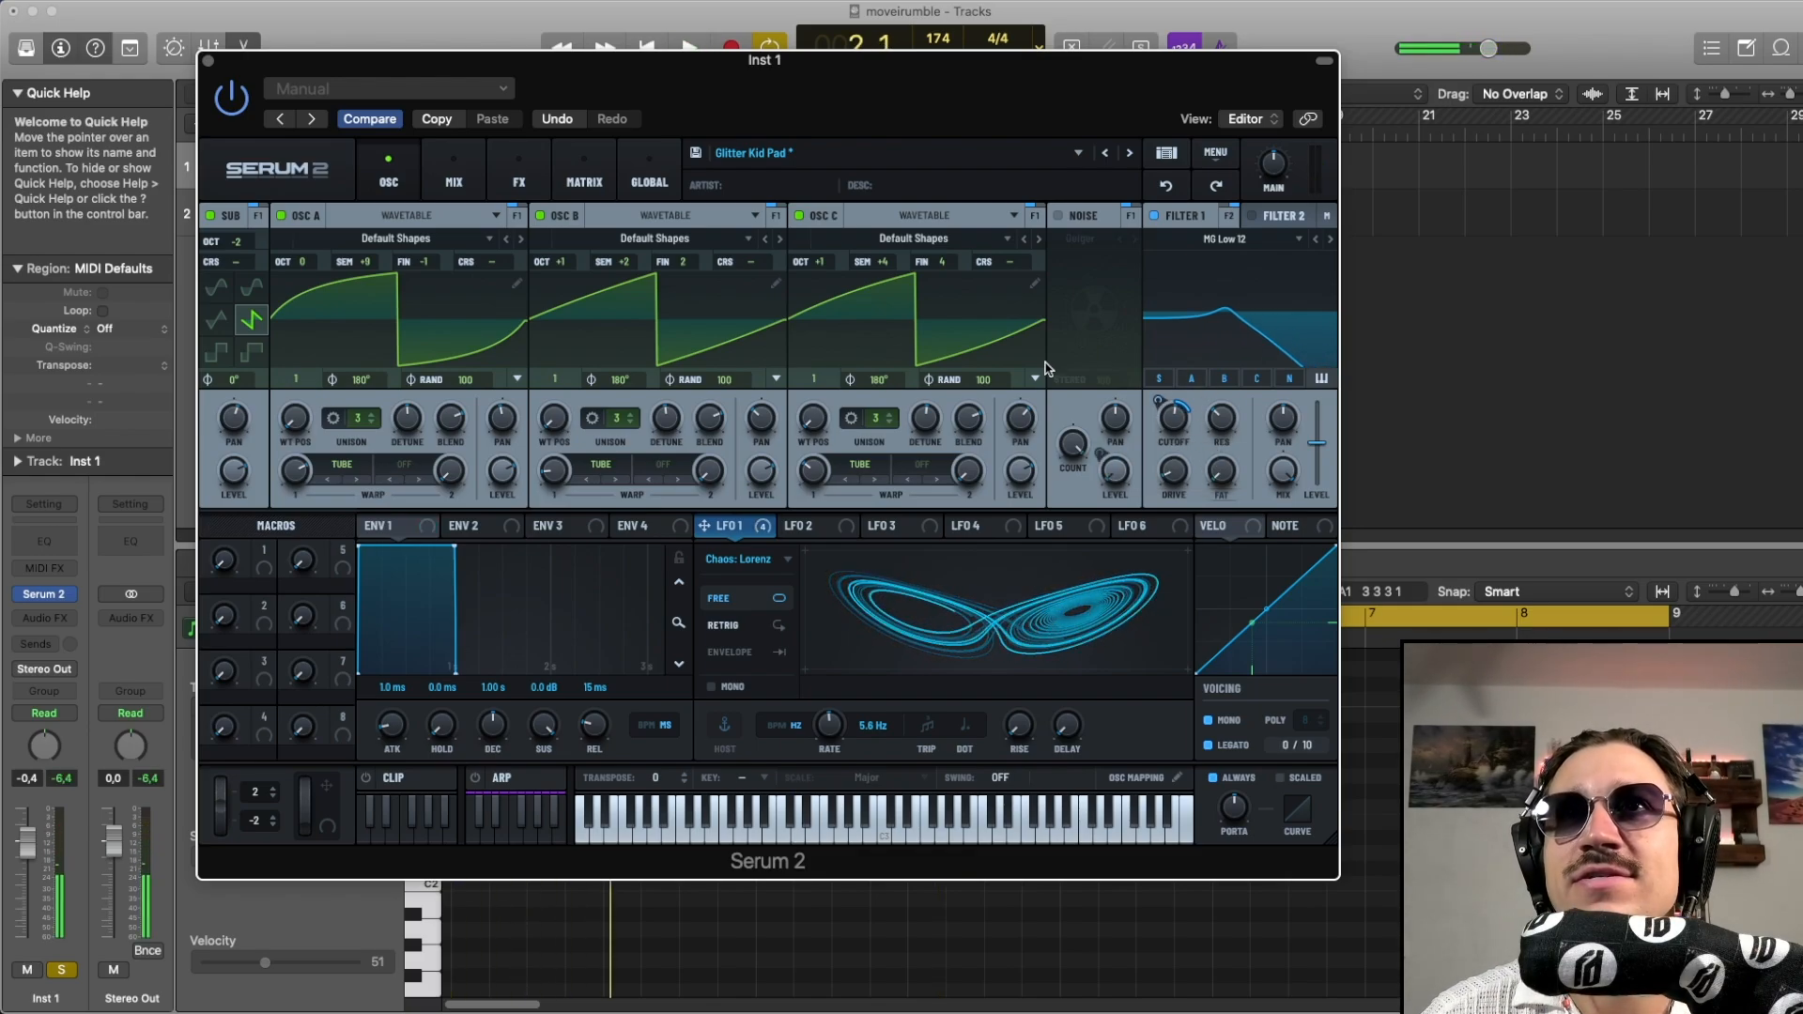
Enable the Geiger noise oscillator and inspect the LFO 1 Y modulation of its level while playing the loop
{"action": "left_click", "coordinate": [1058, 214]}
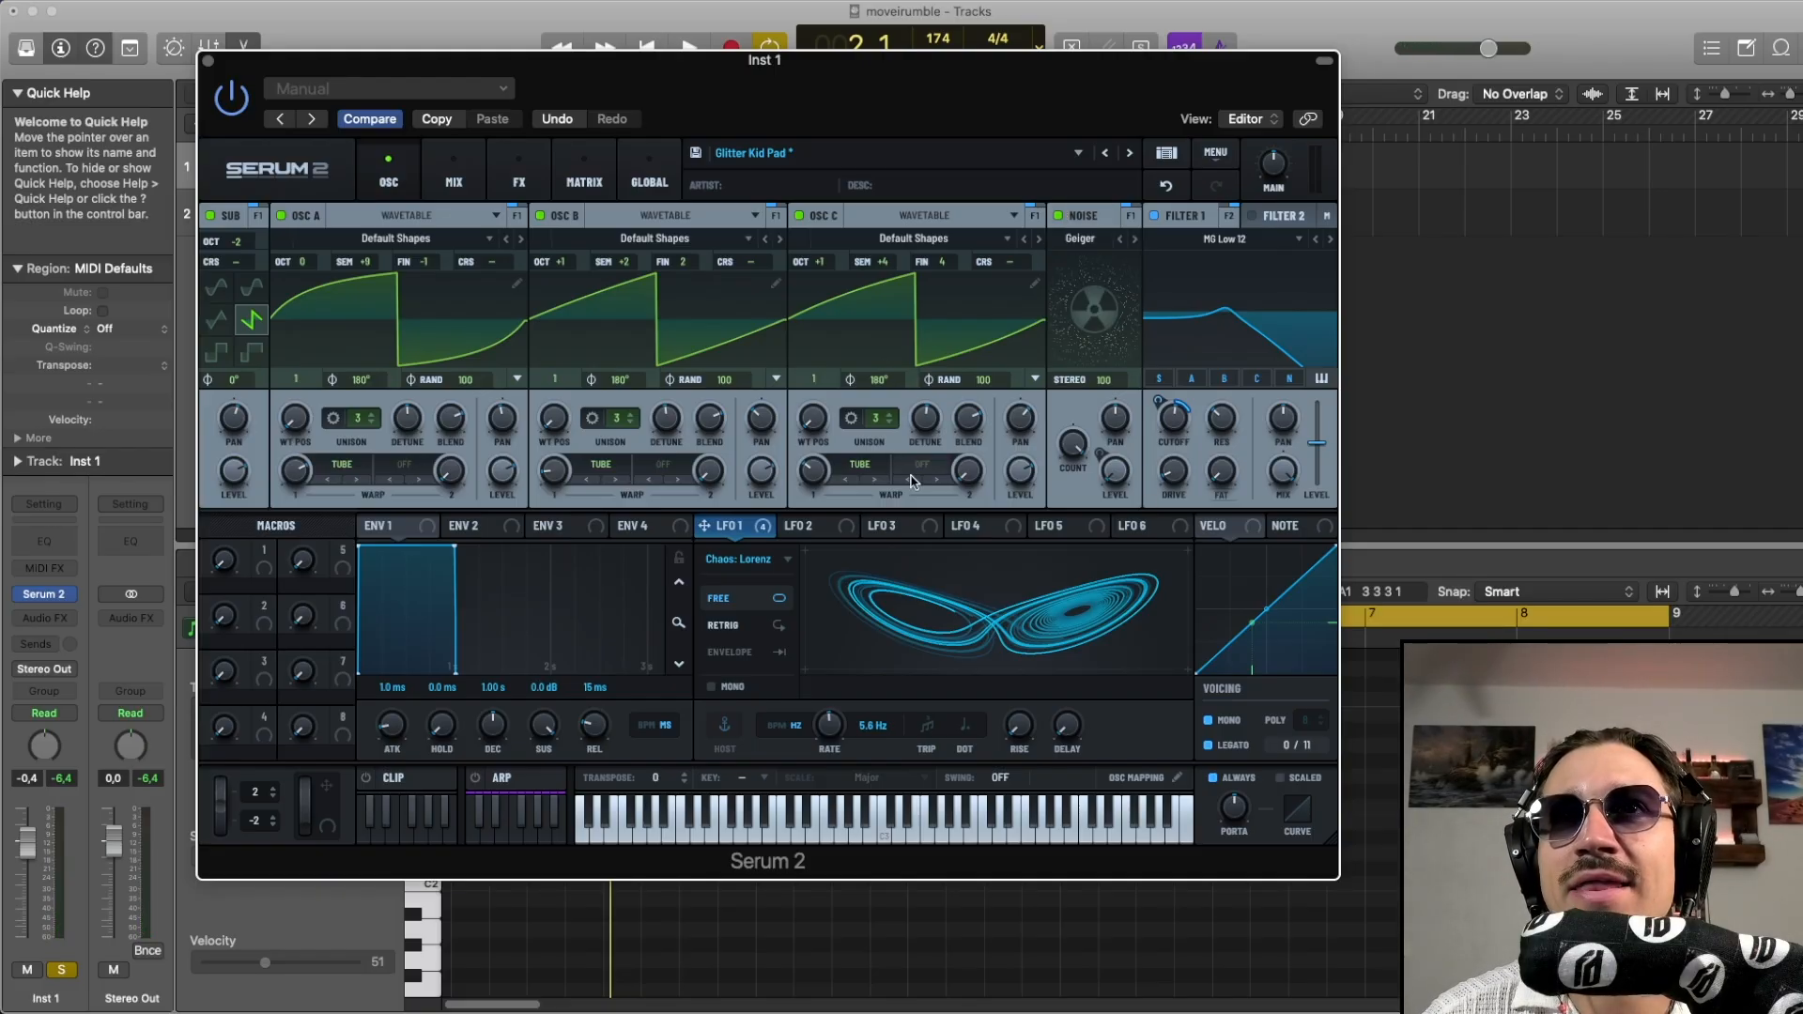
{"action": "mouse_move", "coordinate": [734, 529]}
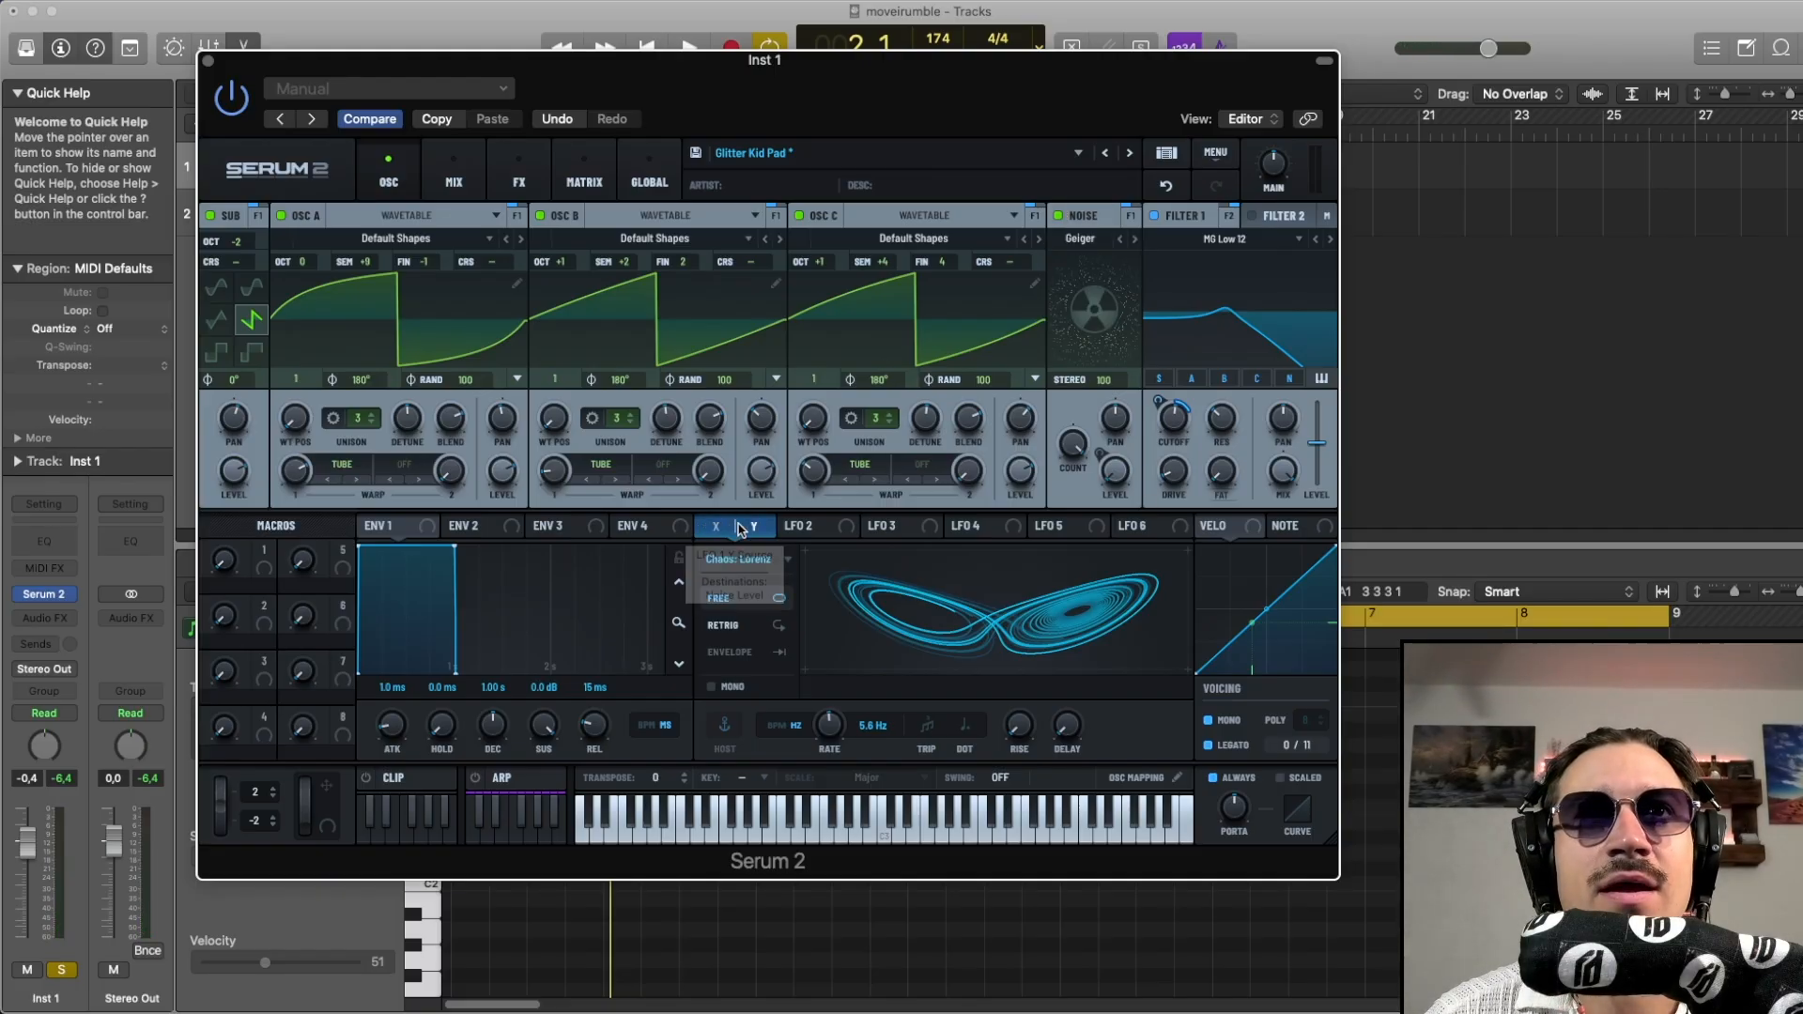
{"action": "left_click_drag", "start_coordinate": [752, 530], "coordinate": [1114, 469]}
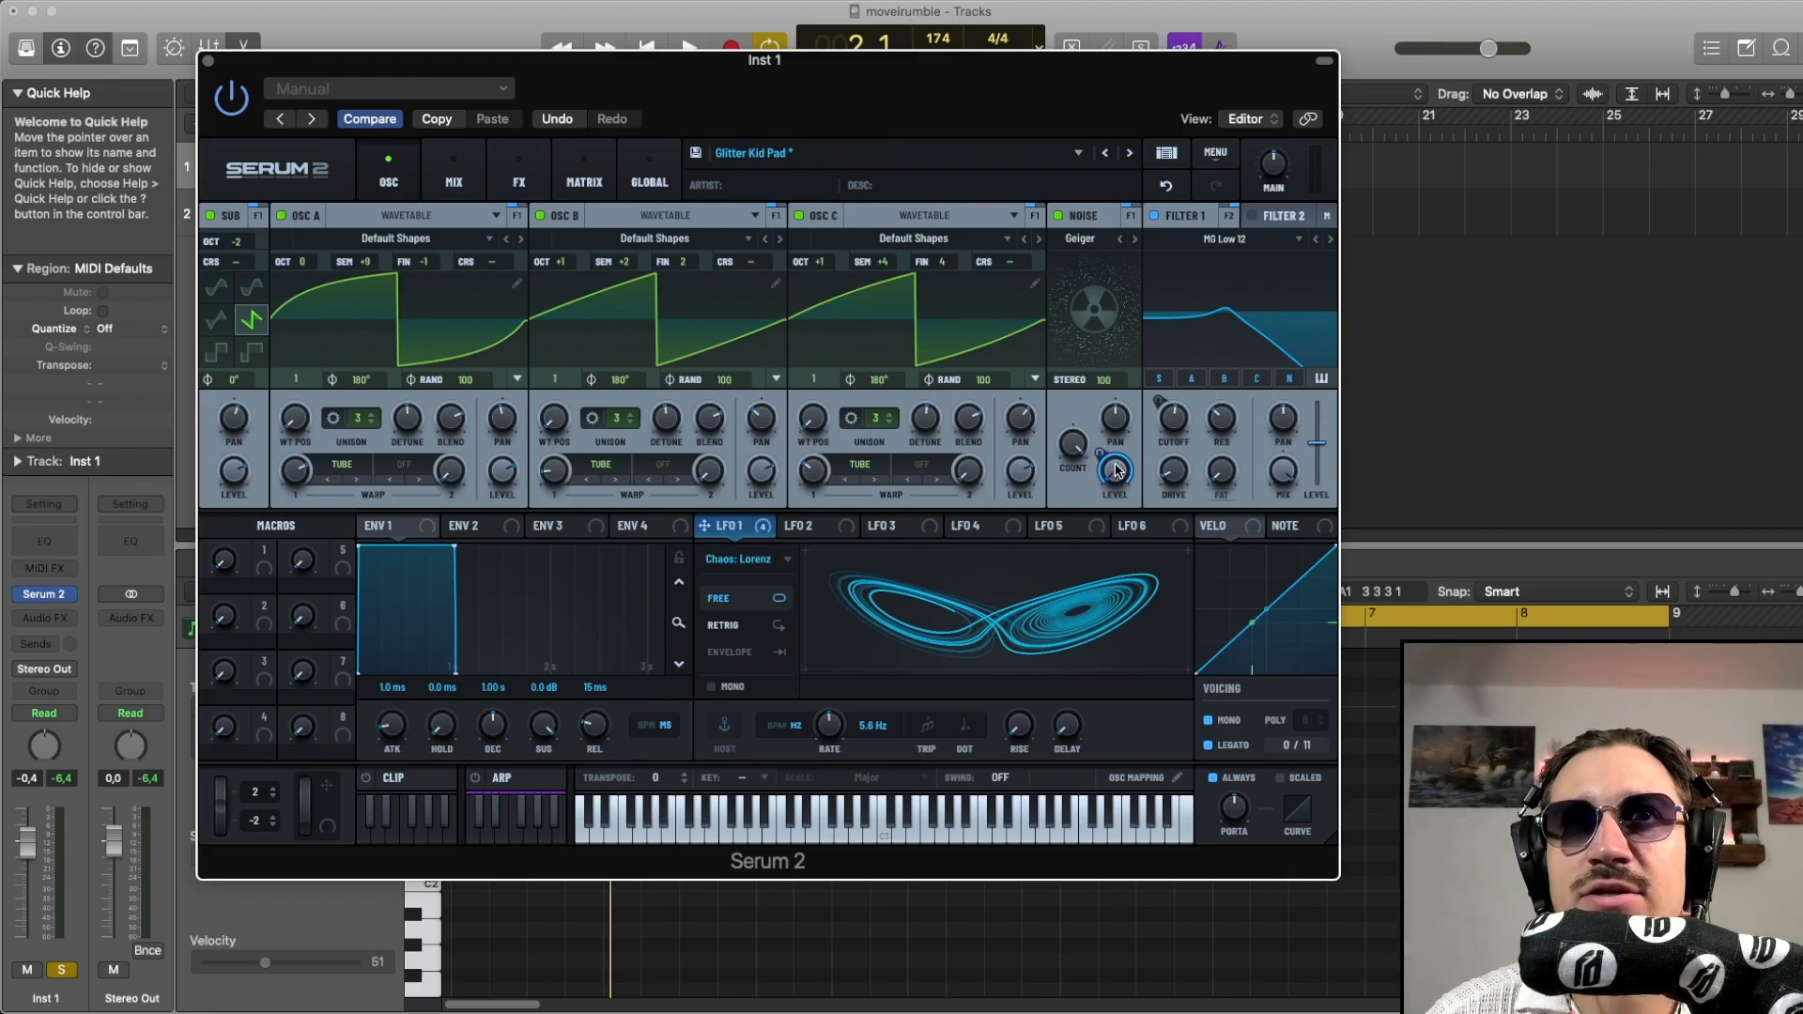
{"action": "mouse_move", "coordinate": [1118, 478]}
{"action": "key", "text": "space"}
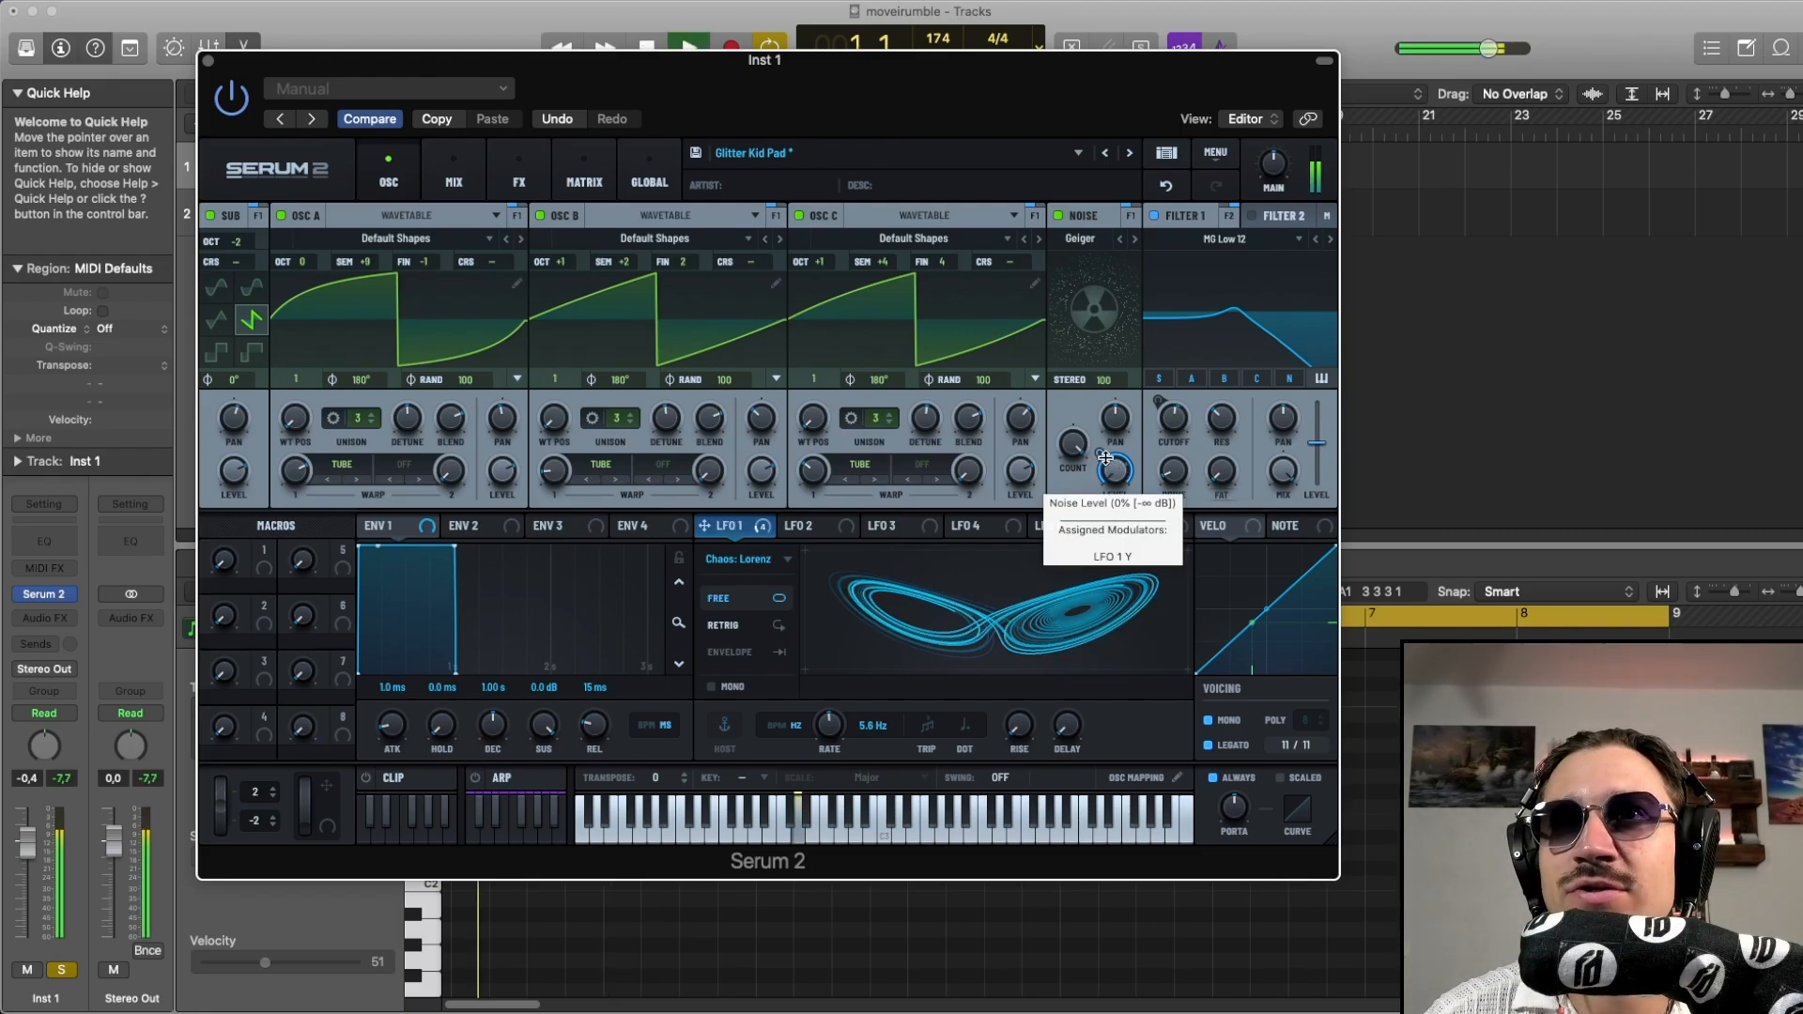
Disable oscillators C, B, A and the sub oscillator, and listen to the modulated Geiger noise on its own
{"action": "left_click", "coordinate": [799, 215]}
{"action": "left_click", "coordinate": [540, 215]}
{"action": "key", "text": "space"}
{"action": "left_click", "coordinate": [281, 215]}
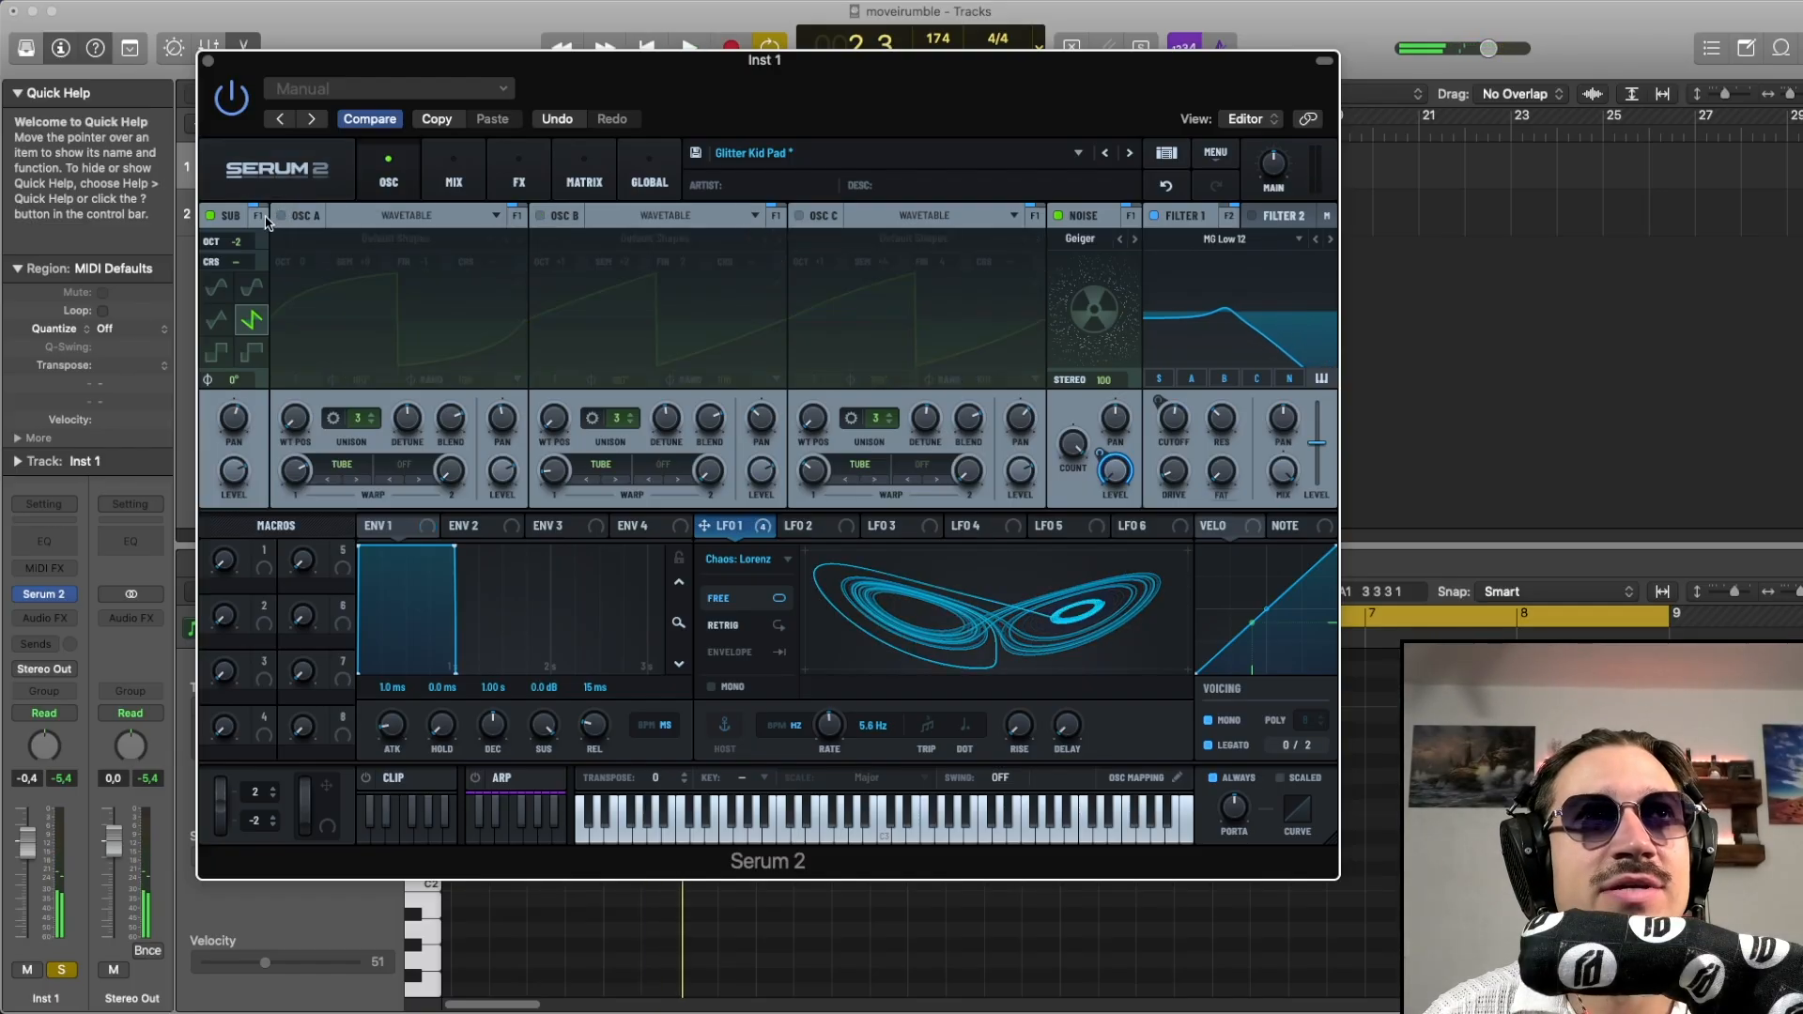
{"action": "left_click", "coordinate": [210, 217]}
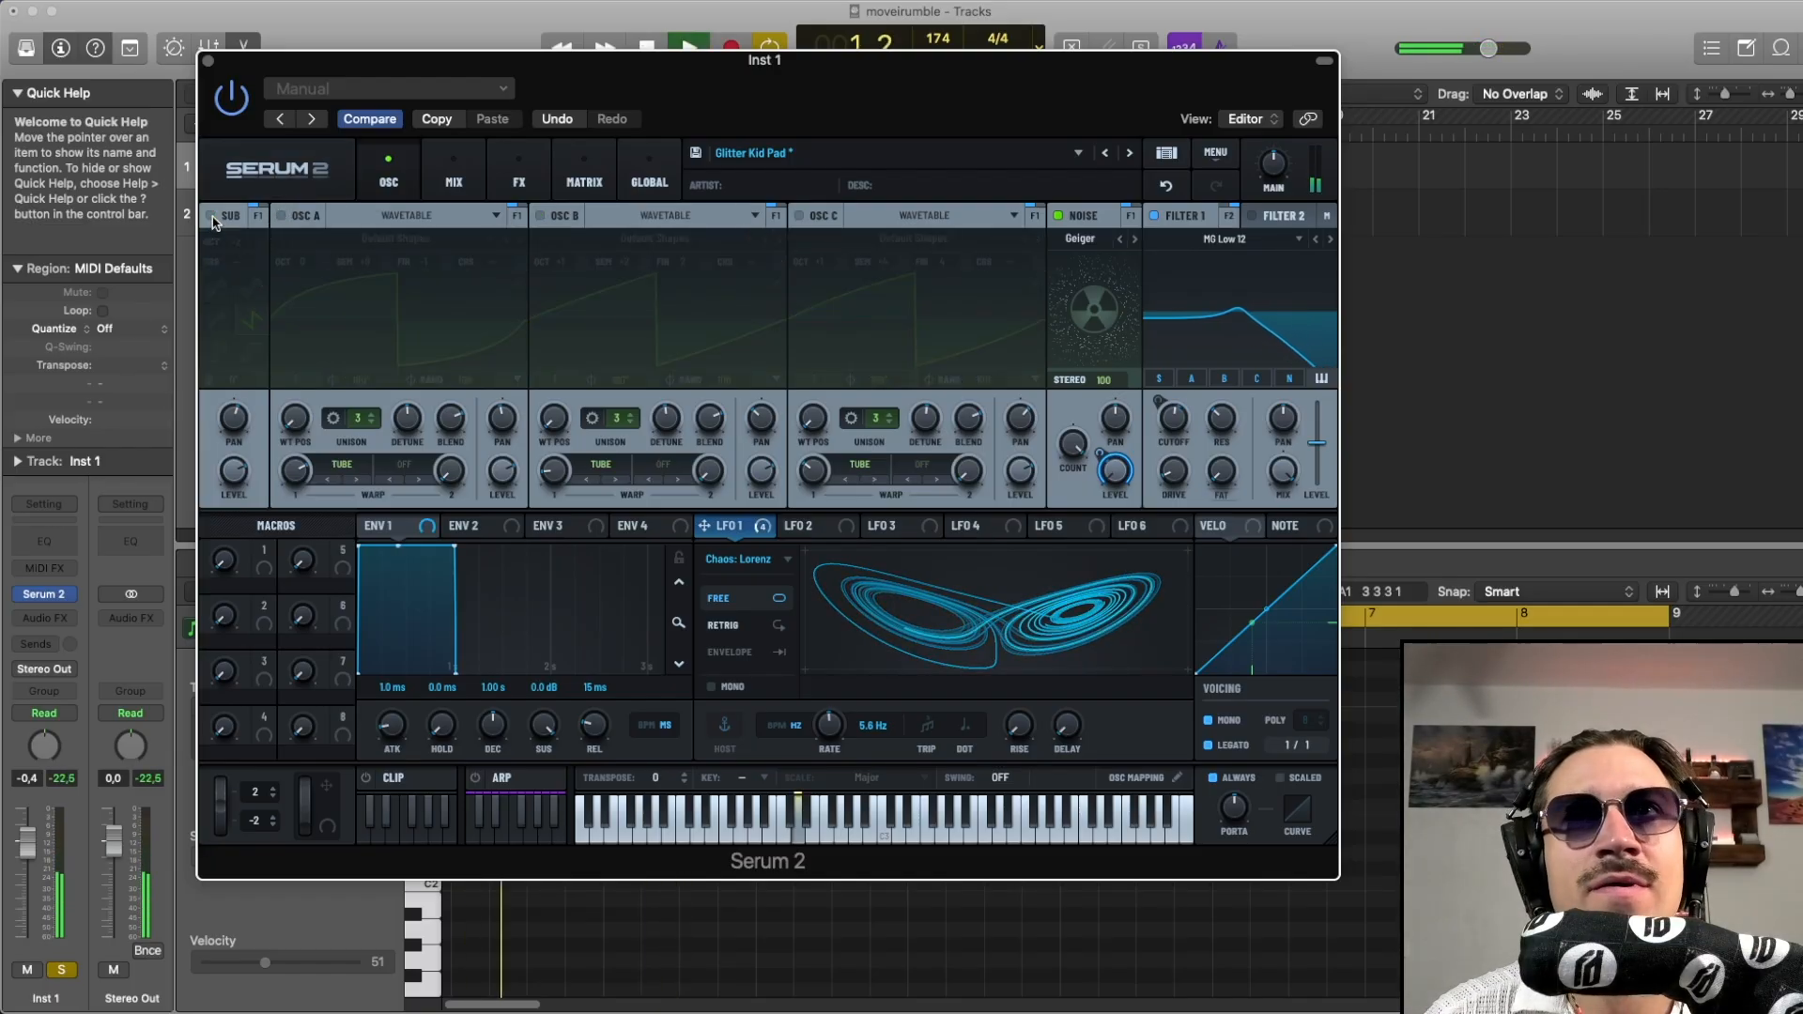
{"action": "key", "text": "space"}
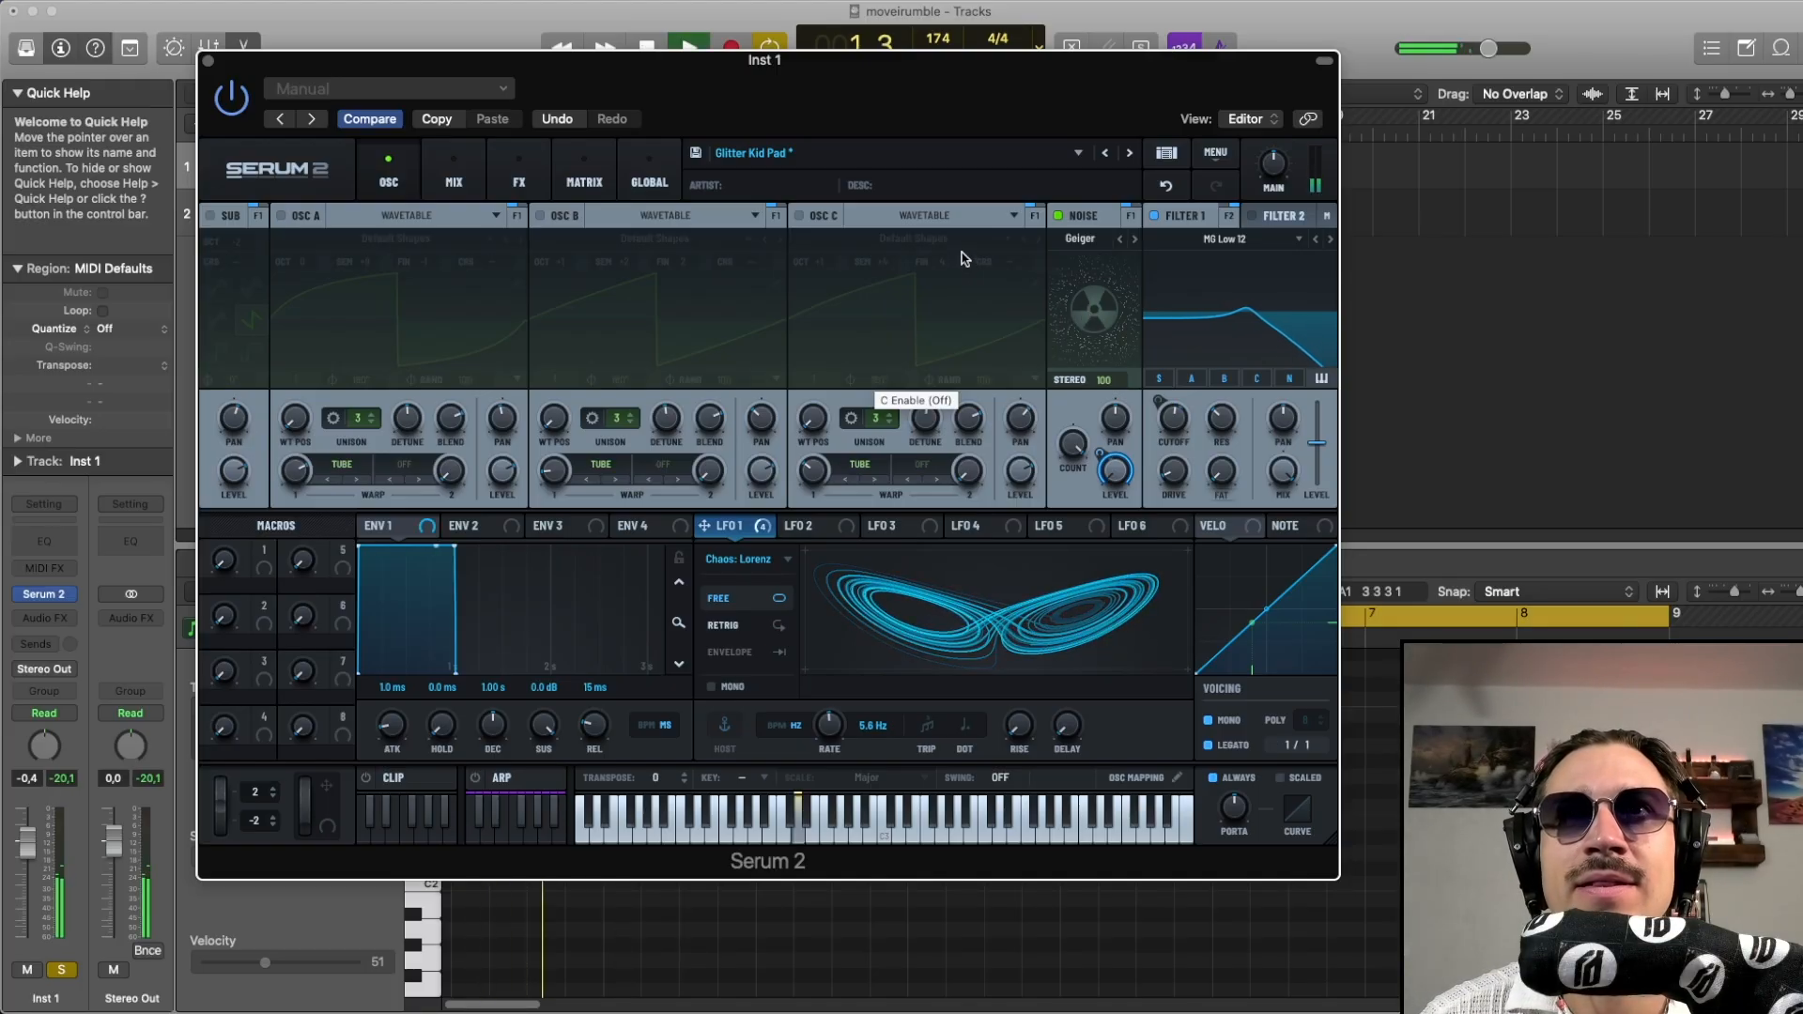
{"action": "key", "text": "space"}
Re-enable oscillators C, B, A and the sub one at a time, listening to how each layer blends with the noise
{"action": "left_click", "coordinate": [799, 217]}
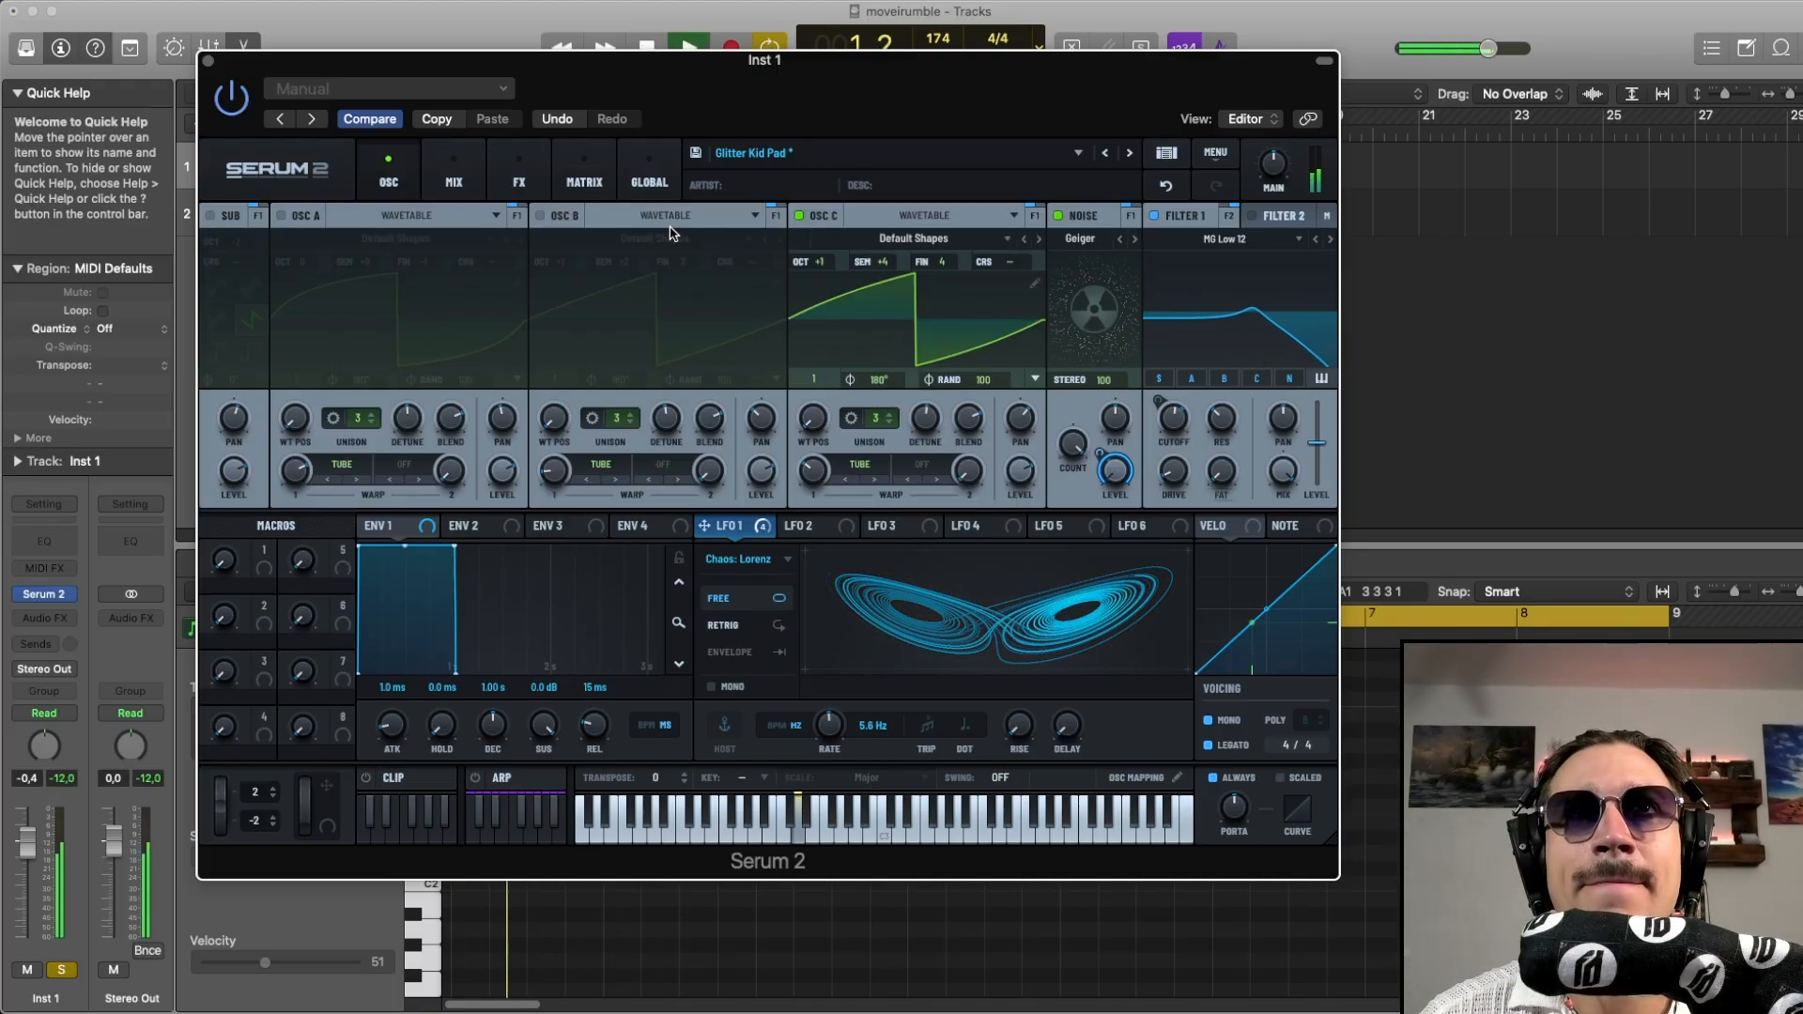
{"action": "left_click", "coordinate": [540, 216]}
{"action": "key", "text": "space"}
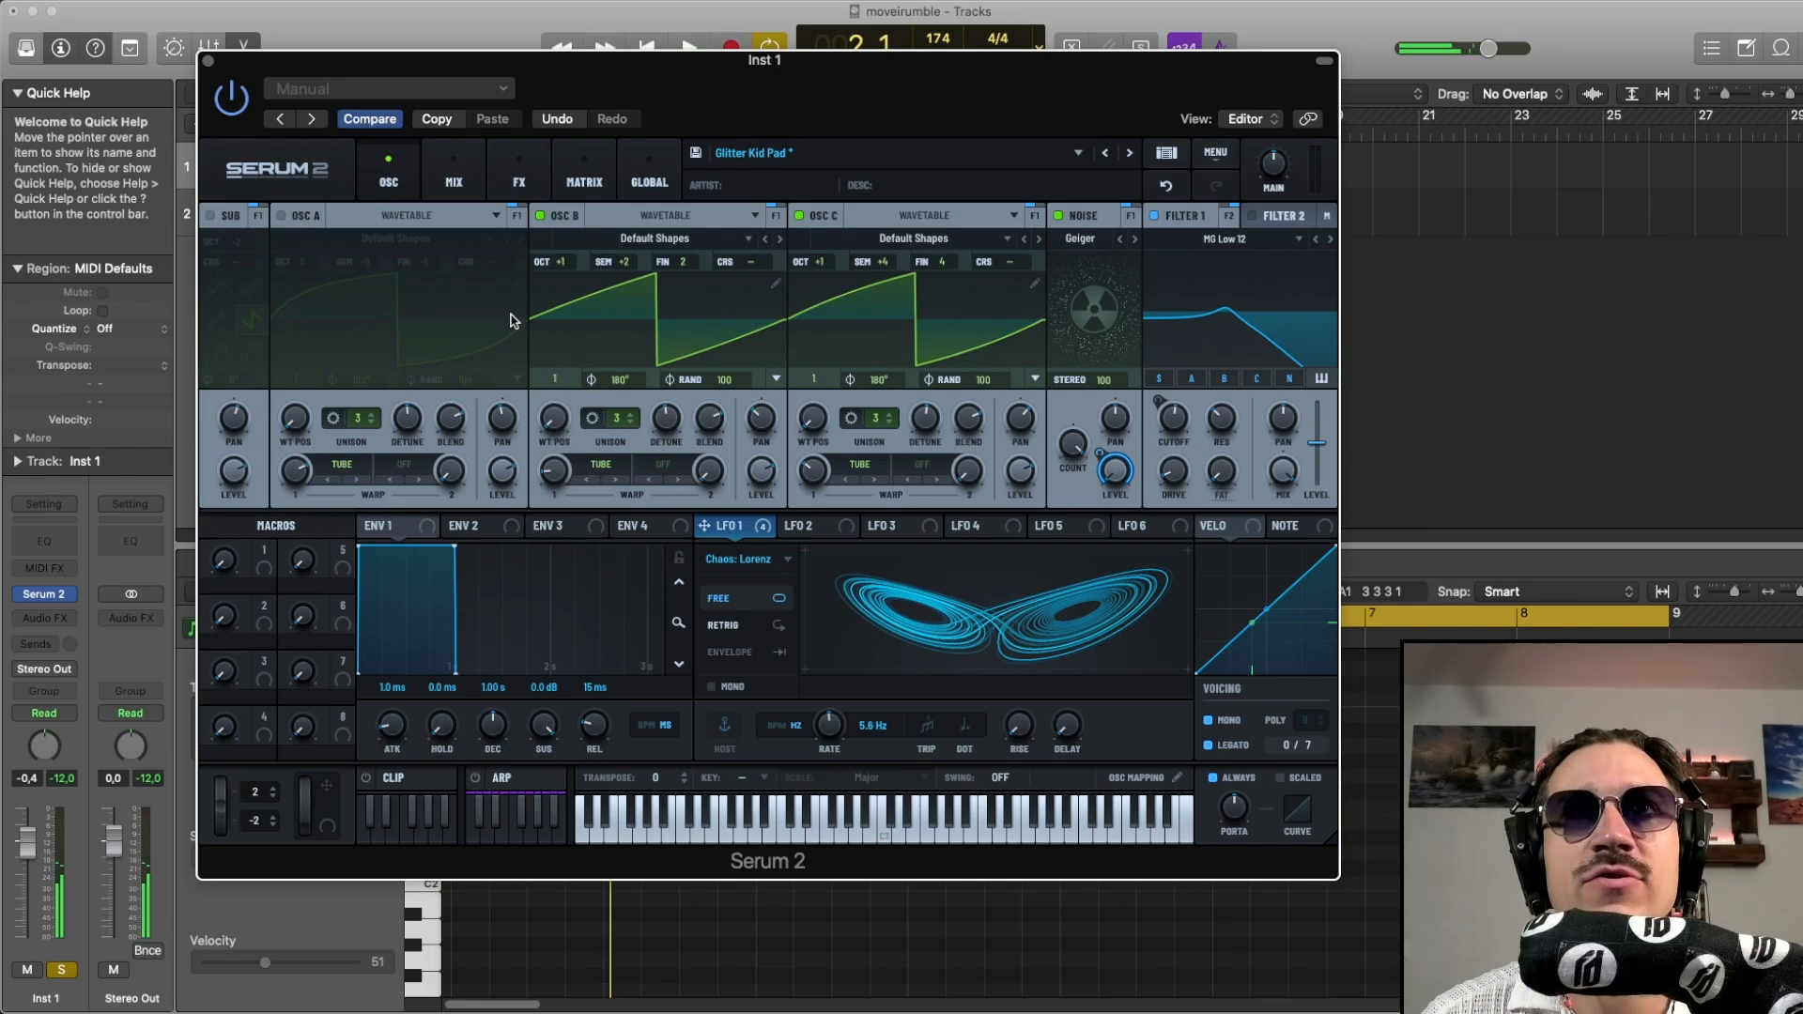
{"action": "key", "text": "space"}
{"action": "left_click", "coordinate": [280, 216]}
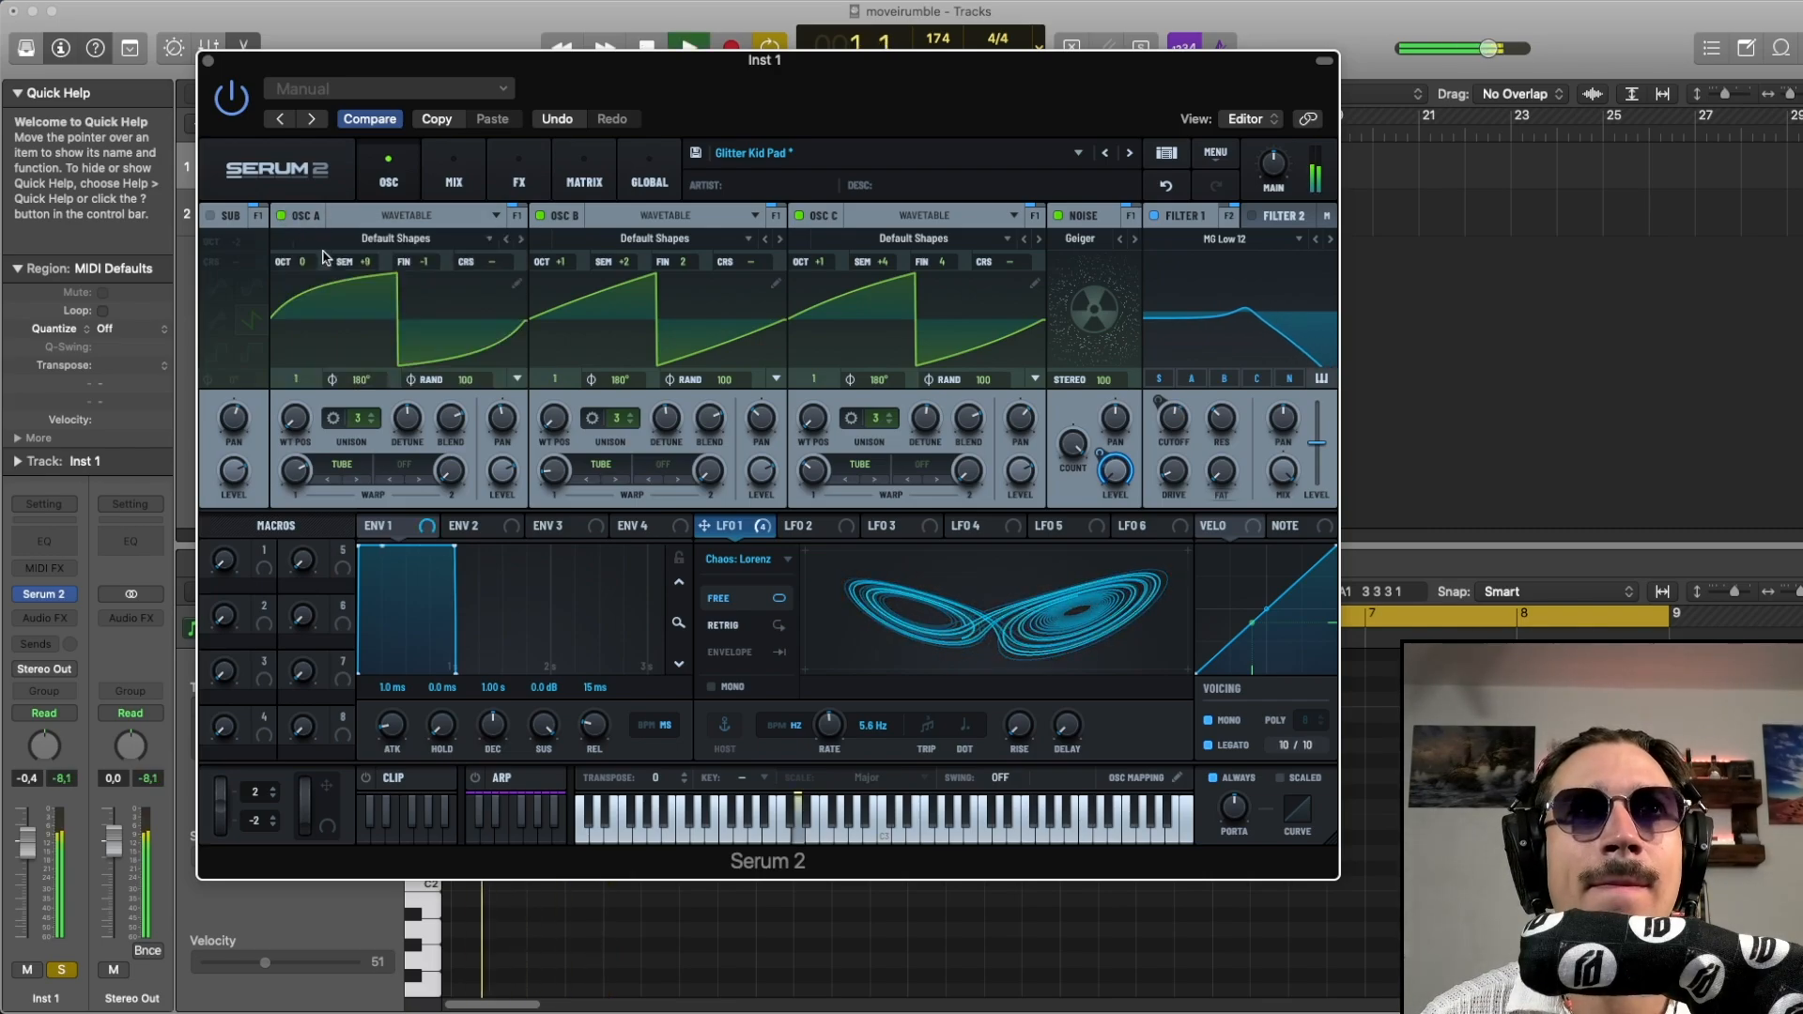
{"action": "left_click", "coordinate": [211, 216]}
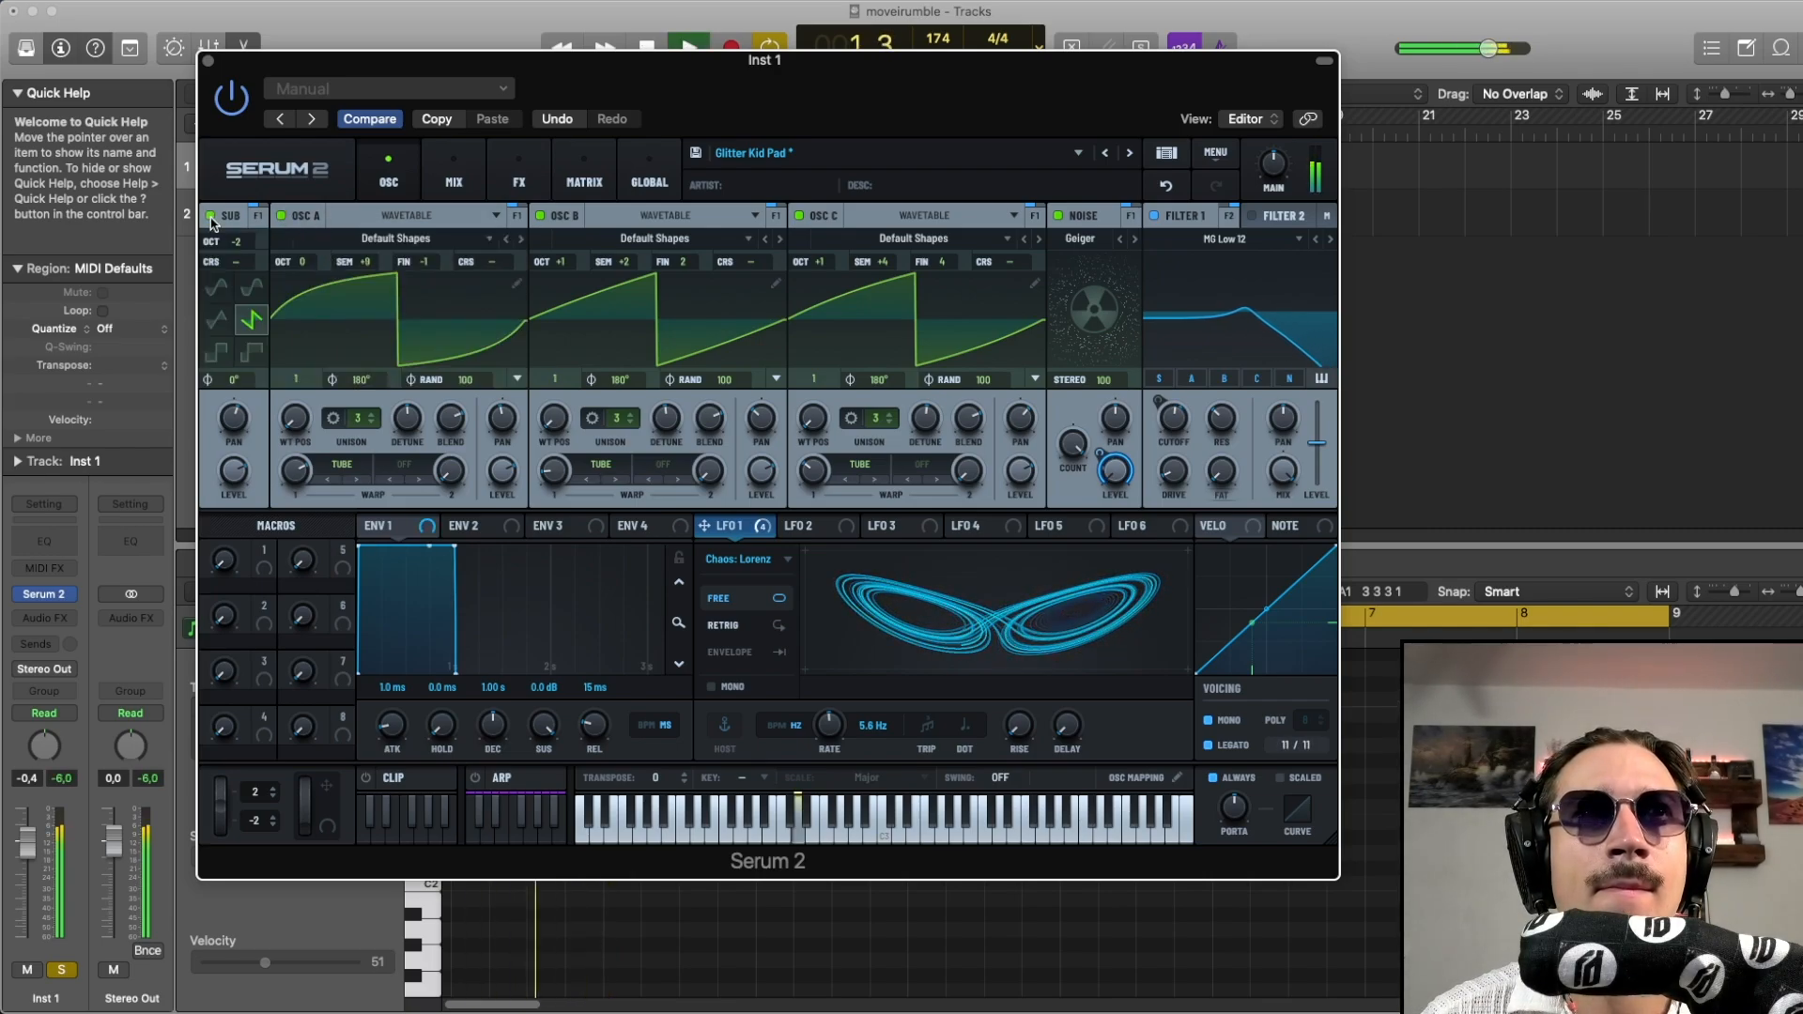
{"action": "key", "text": "space"}
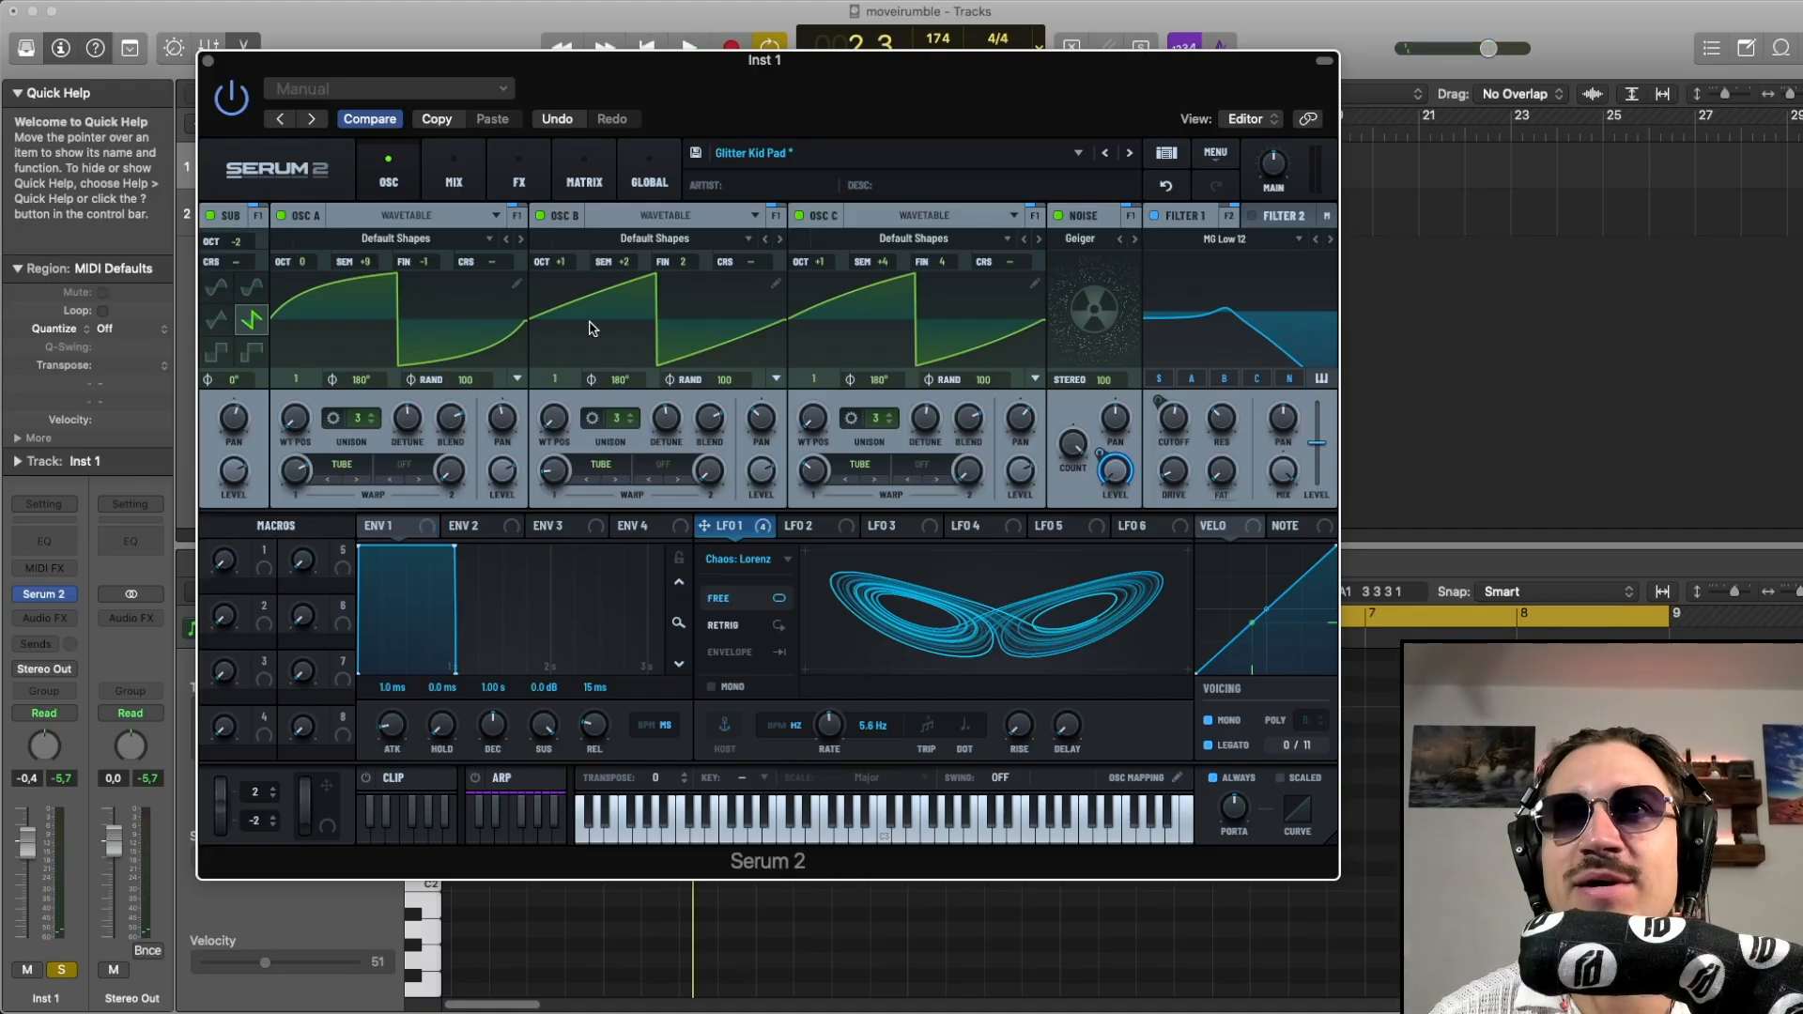
Check Filter 1's output routing and enable Filter 2 with the Peak 12 type
{"action": "left_click_drag", "start_coordinate": [603, 78], "coordinate": [586, 74]}
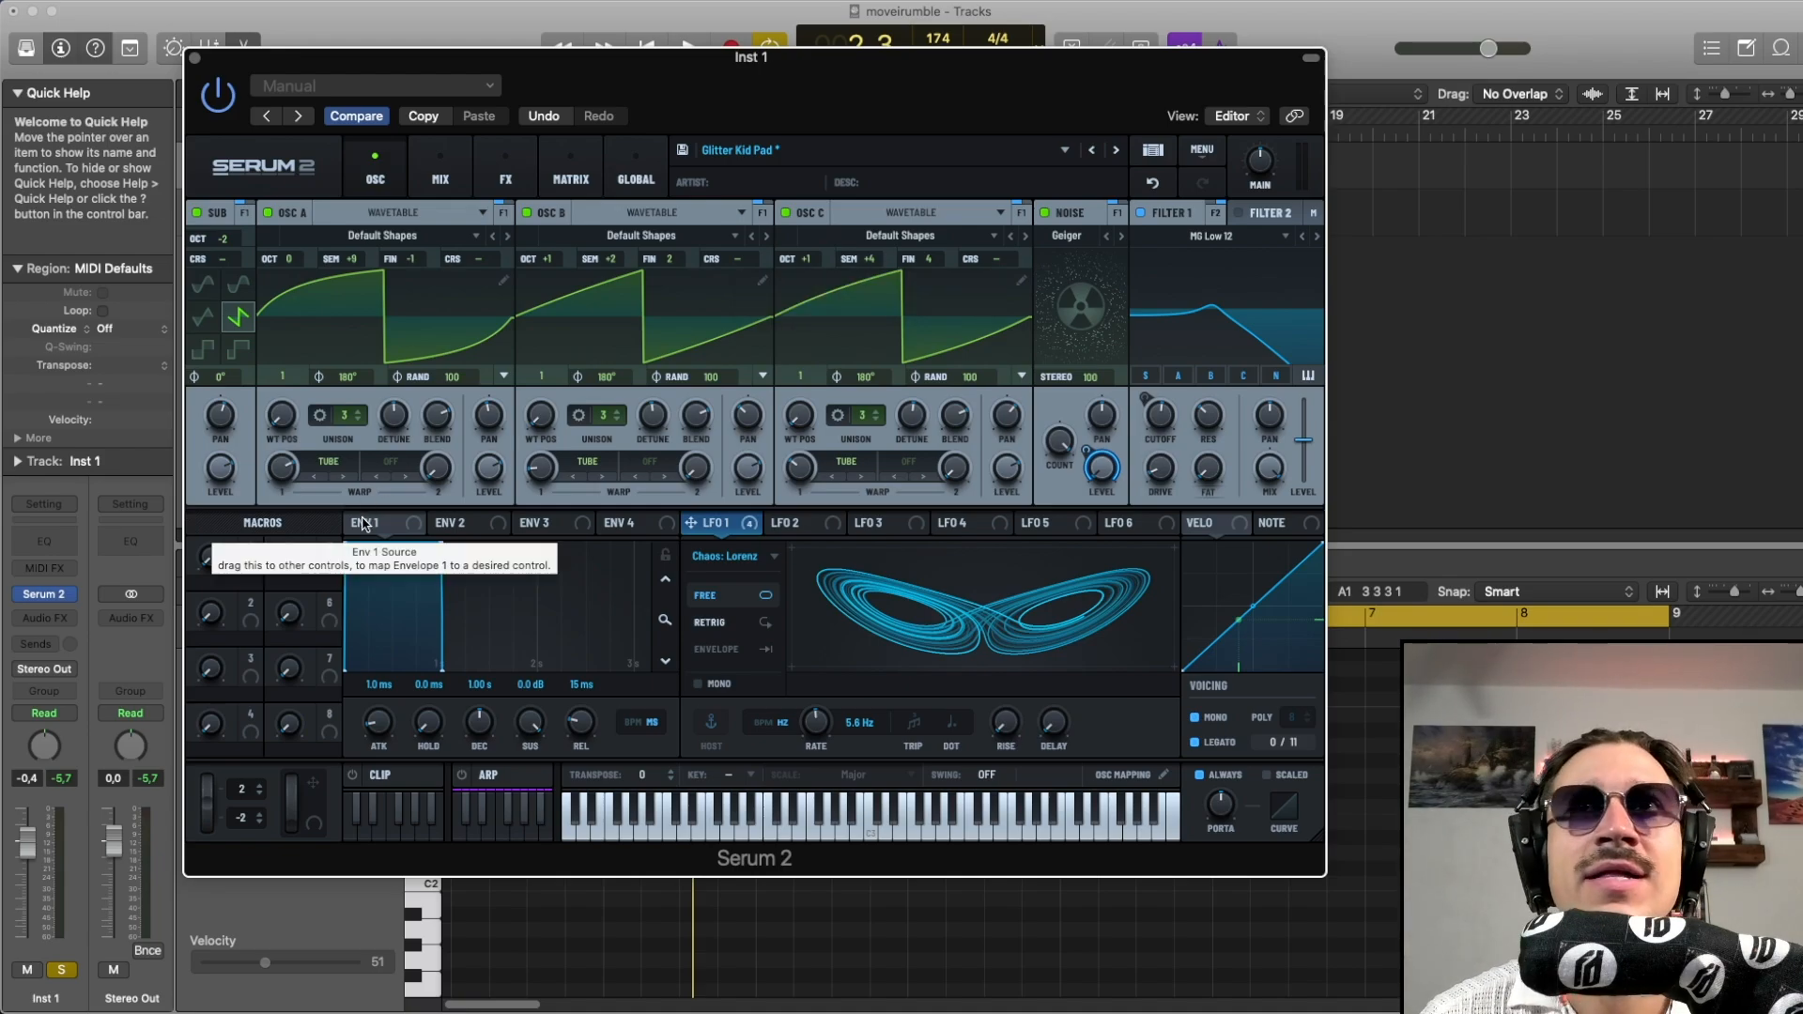
{"action": "left_click_drag", "start_coordinate": [1024, 50], "coordinate": [1002, 47]}
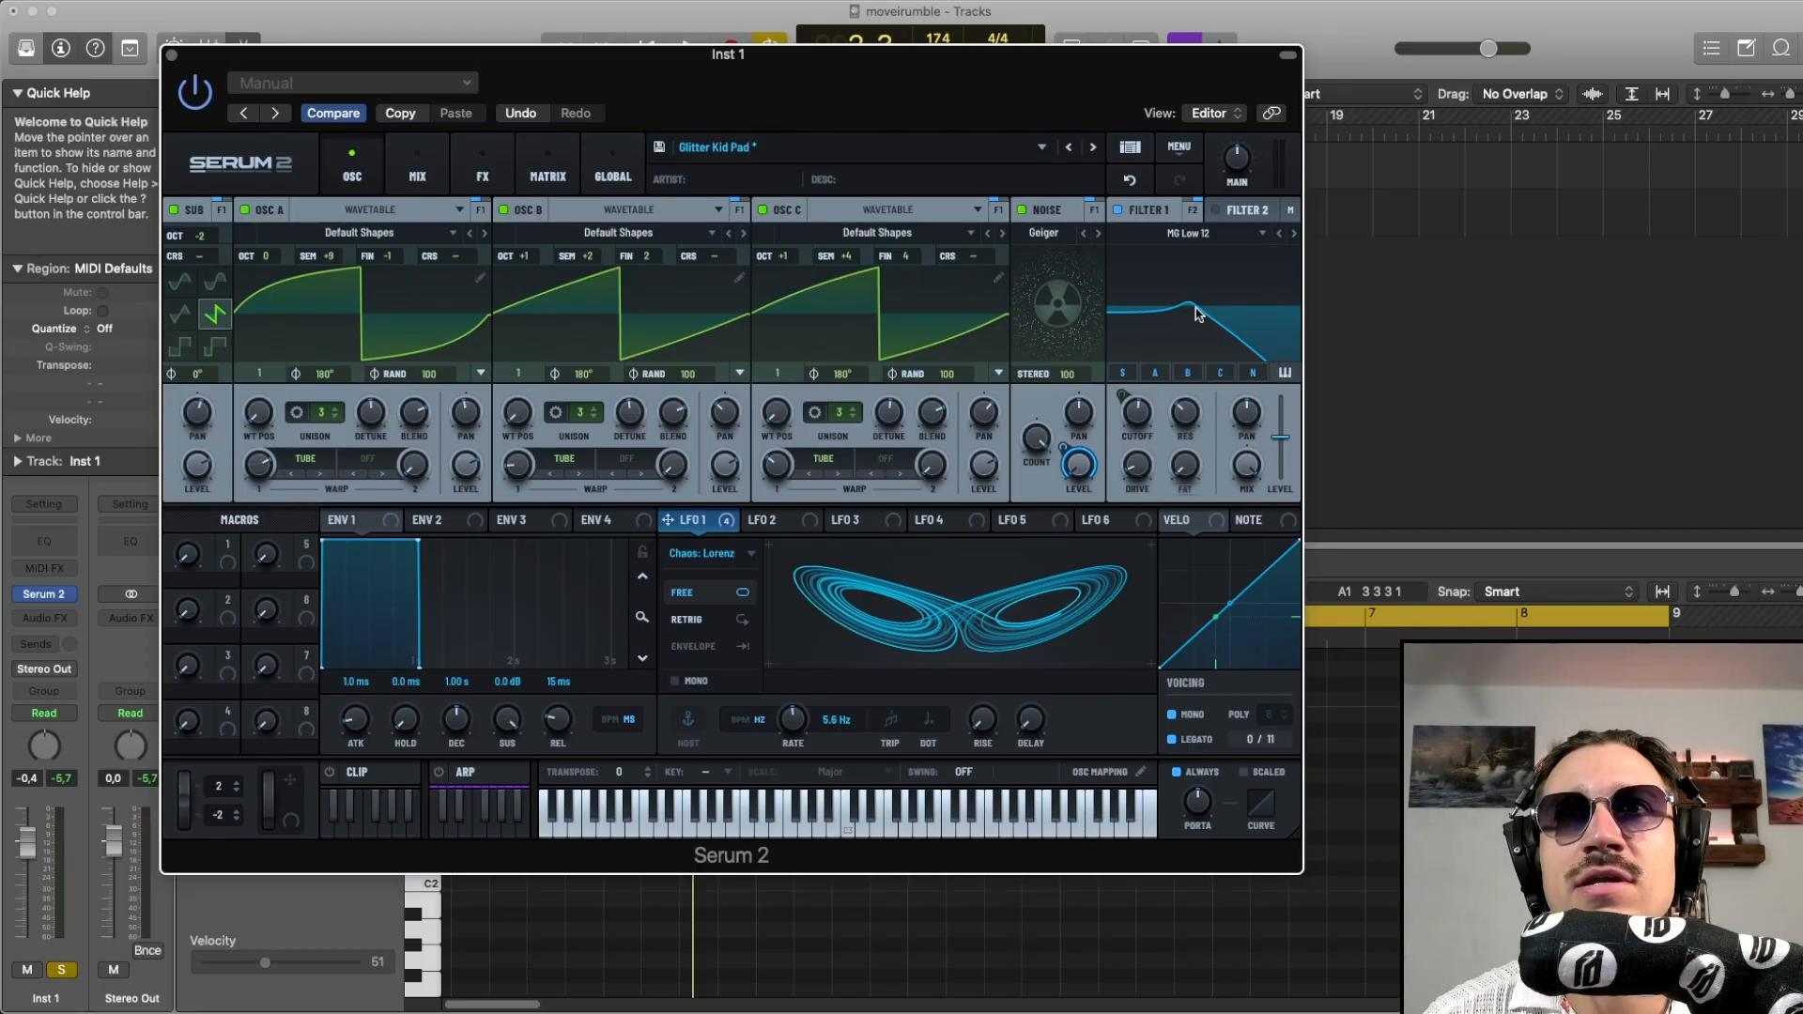
{"action": "left_click", "coordinate": [1192, 211]}
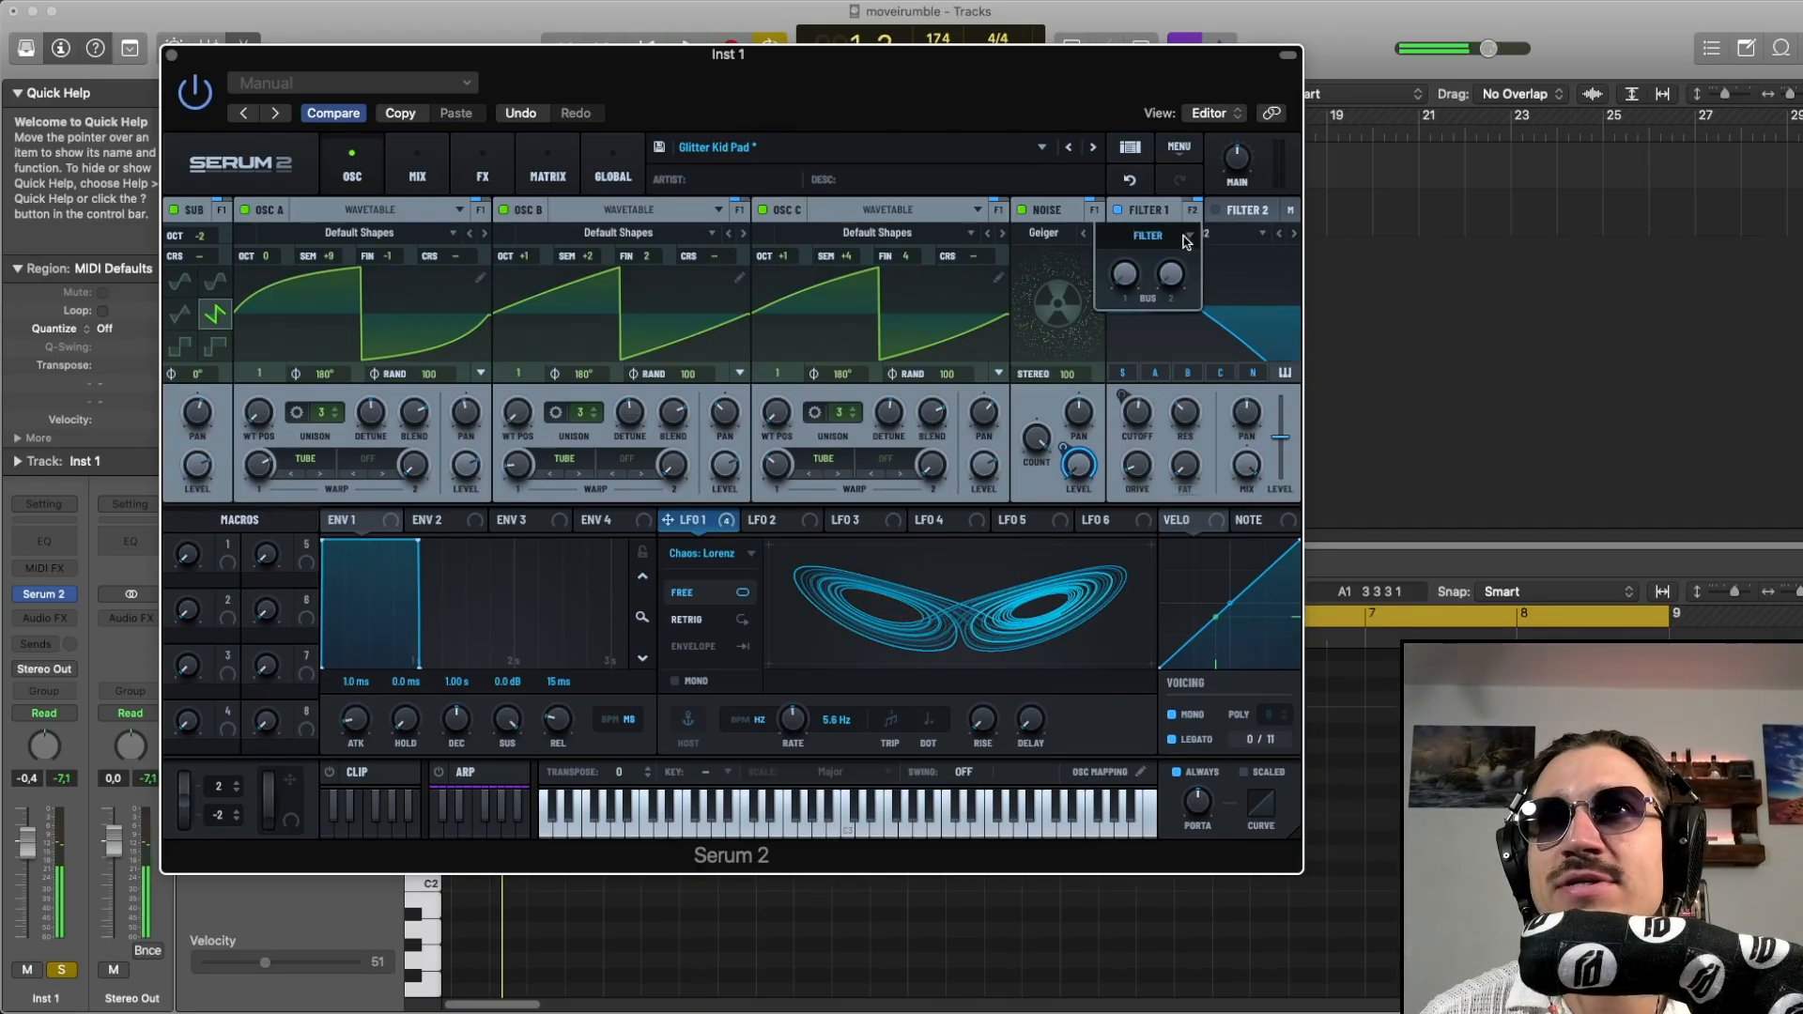
{"action": "left_click", "coordinate": [1165, 242]}
{"action": "left_click", "coordinate": [1167, 259]}
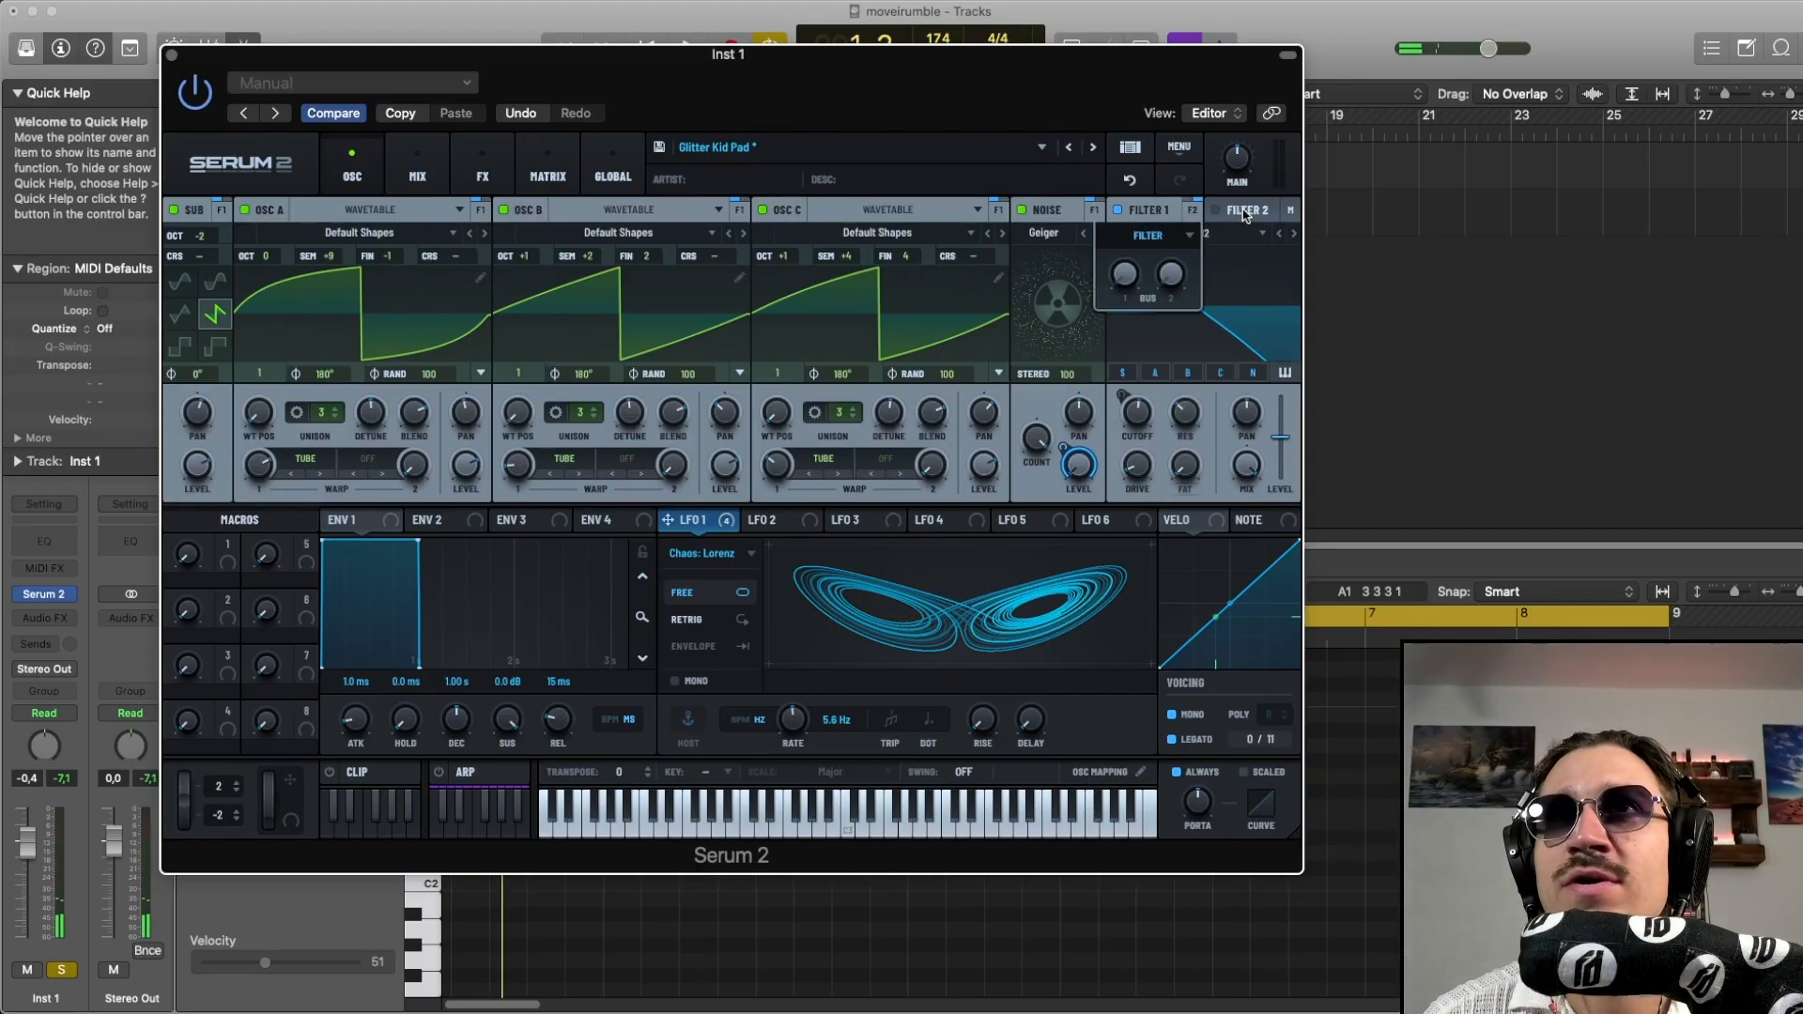
{"action": "left_click", "coordinate": [1244, 215]}
{"action": "left_click", "coordinate": [1215, 210]}
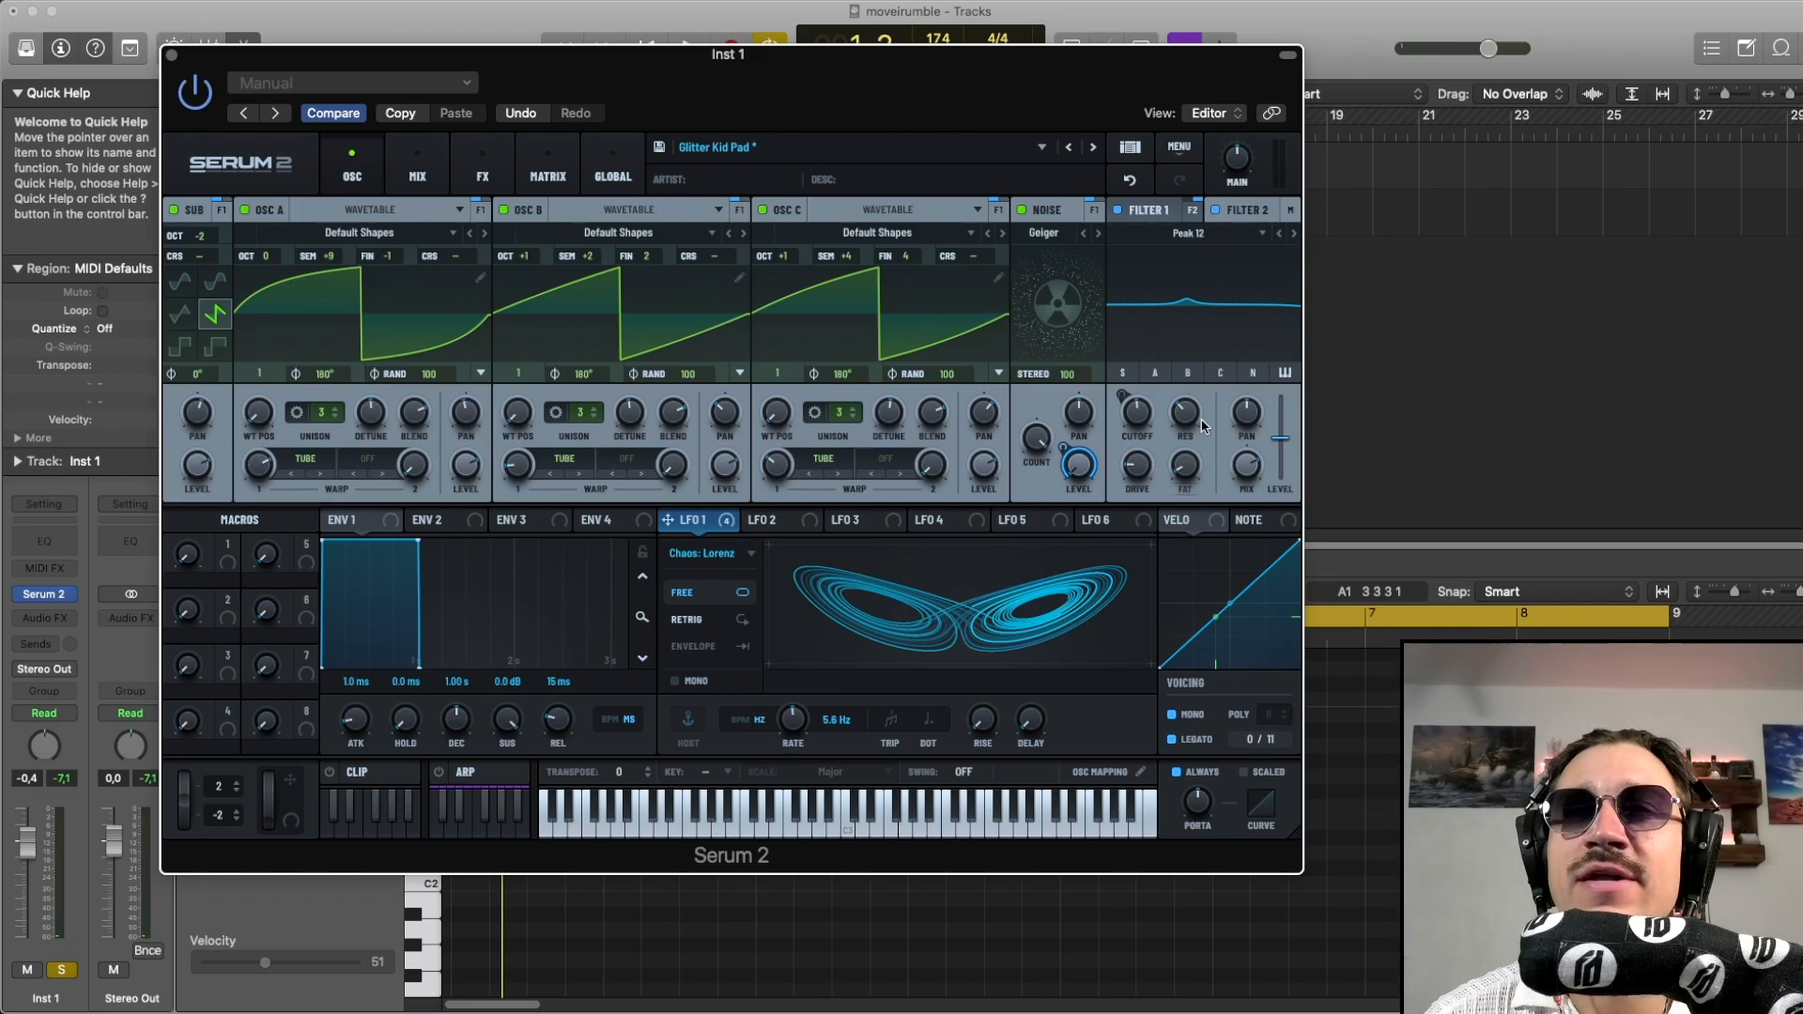
Try a larger LFO 1 modulation amount on Filter 2's cutoff during playback, and undo the change
{"action": "mouse_move", "coordinate": [693, 522]}
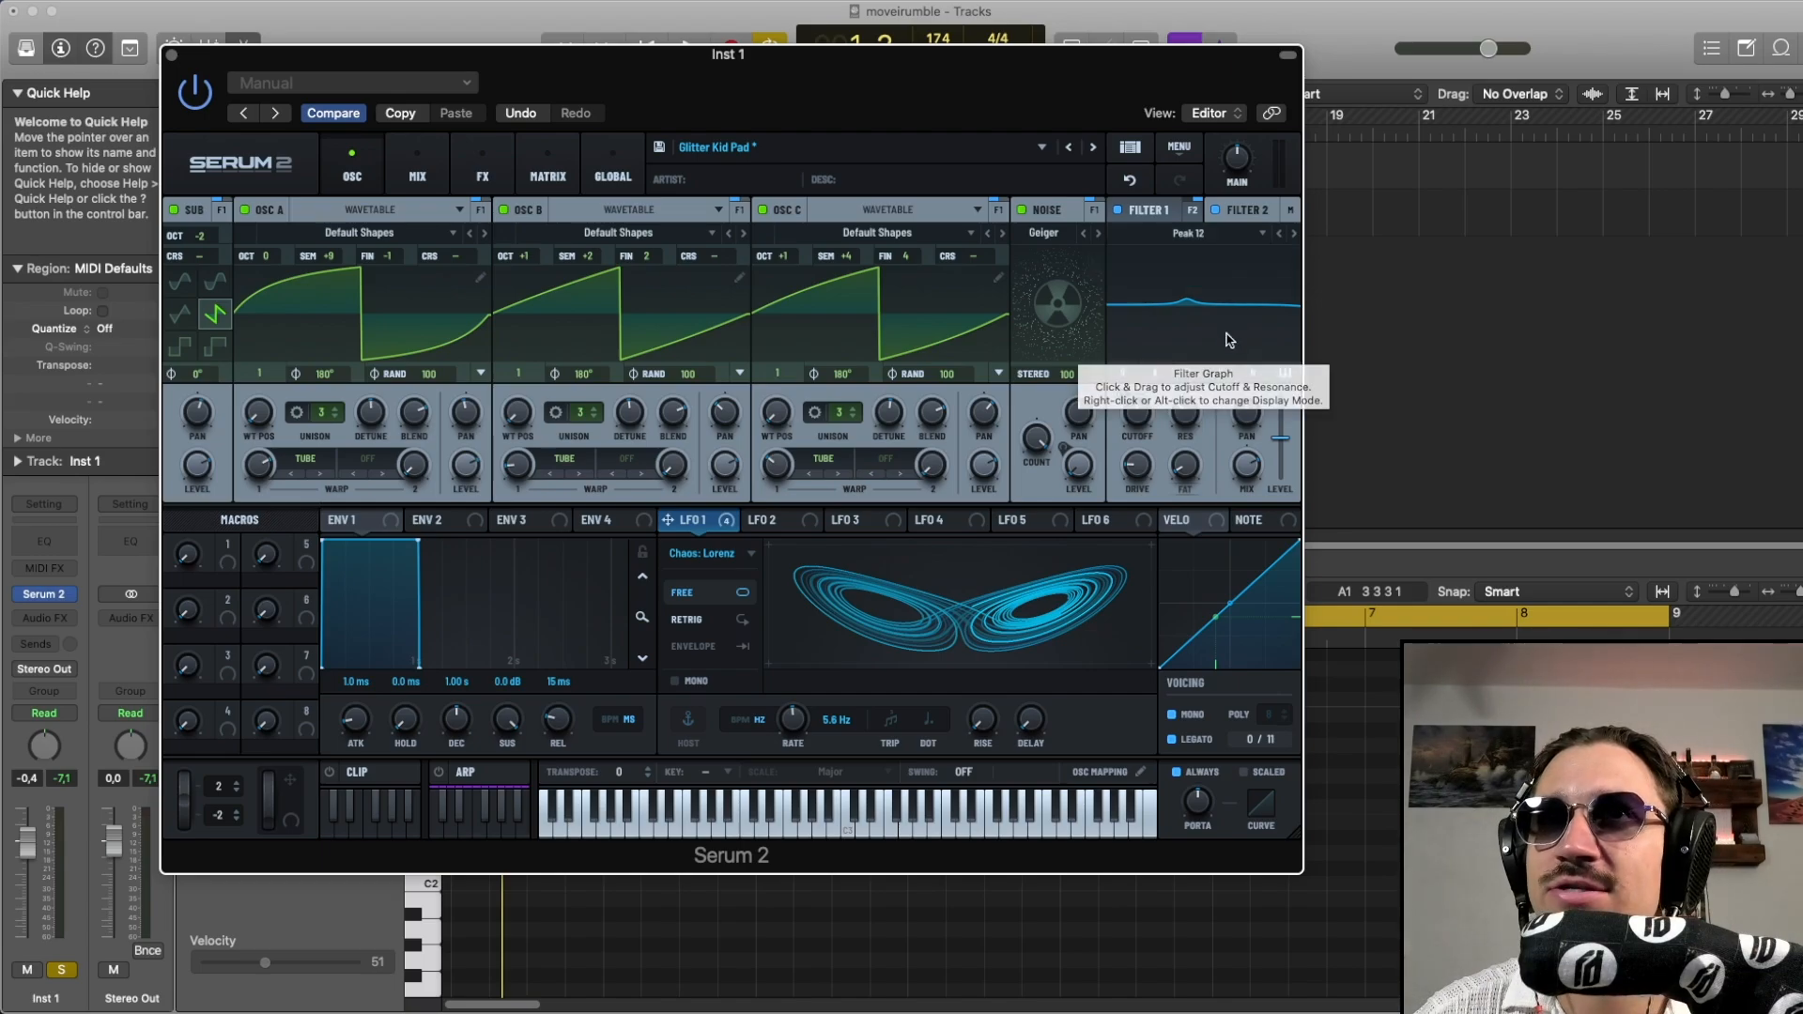
{"action": "key", "text": "space"}
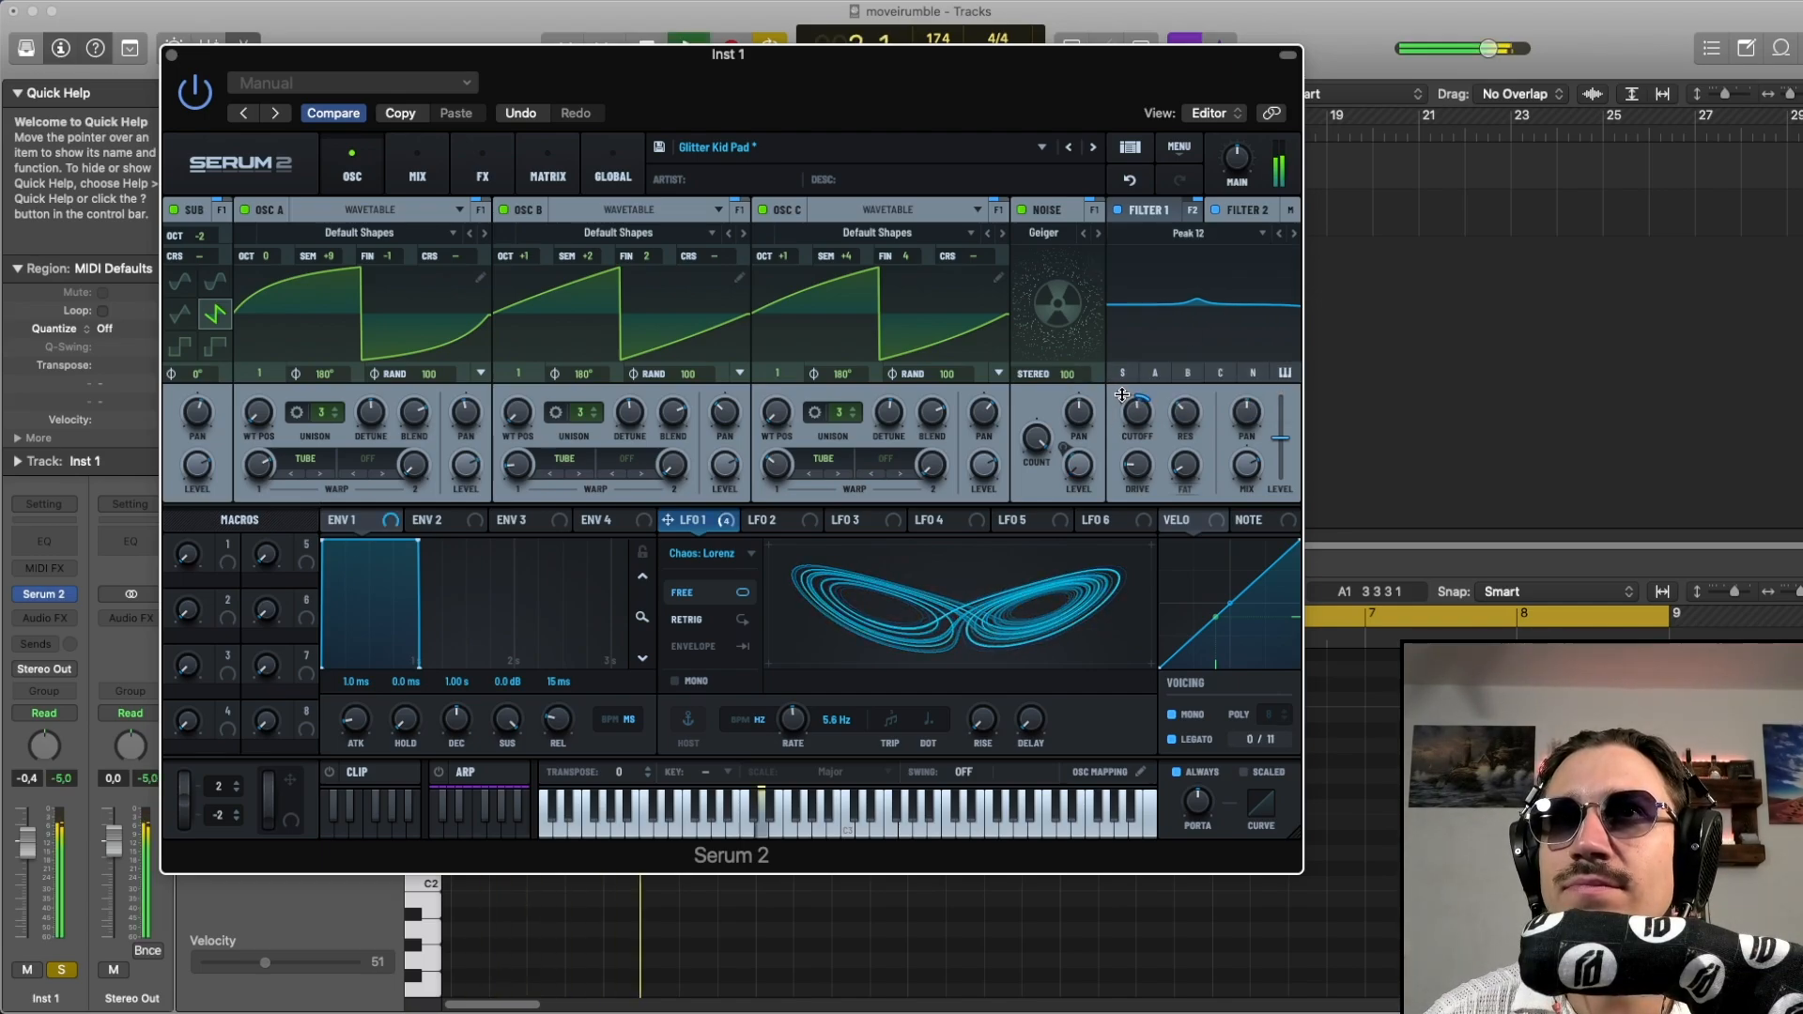
{"action": "left_click_drag", "start_coordinate": [1116, 394], "coordinate": [1124, 366]}
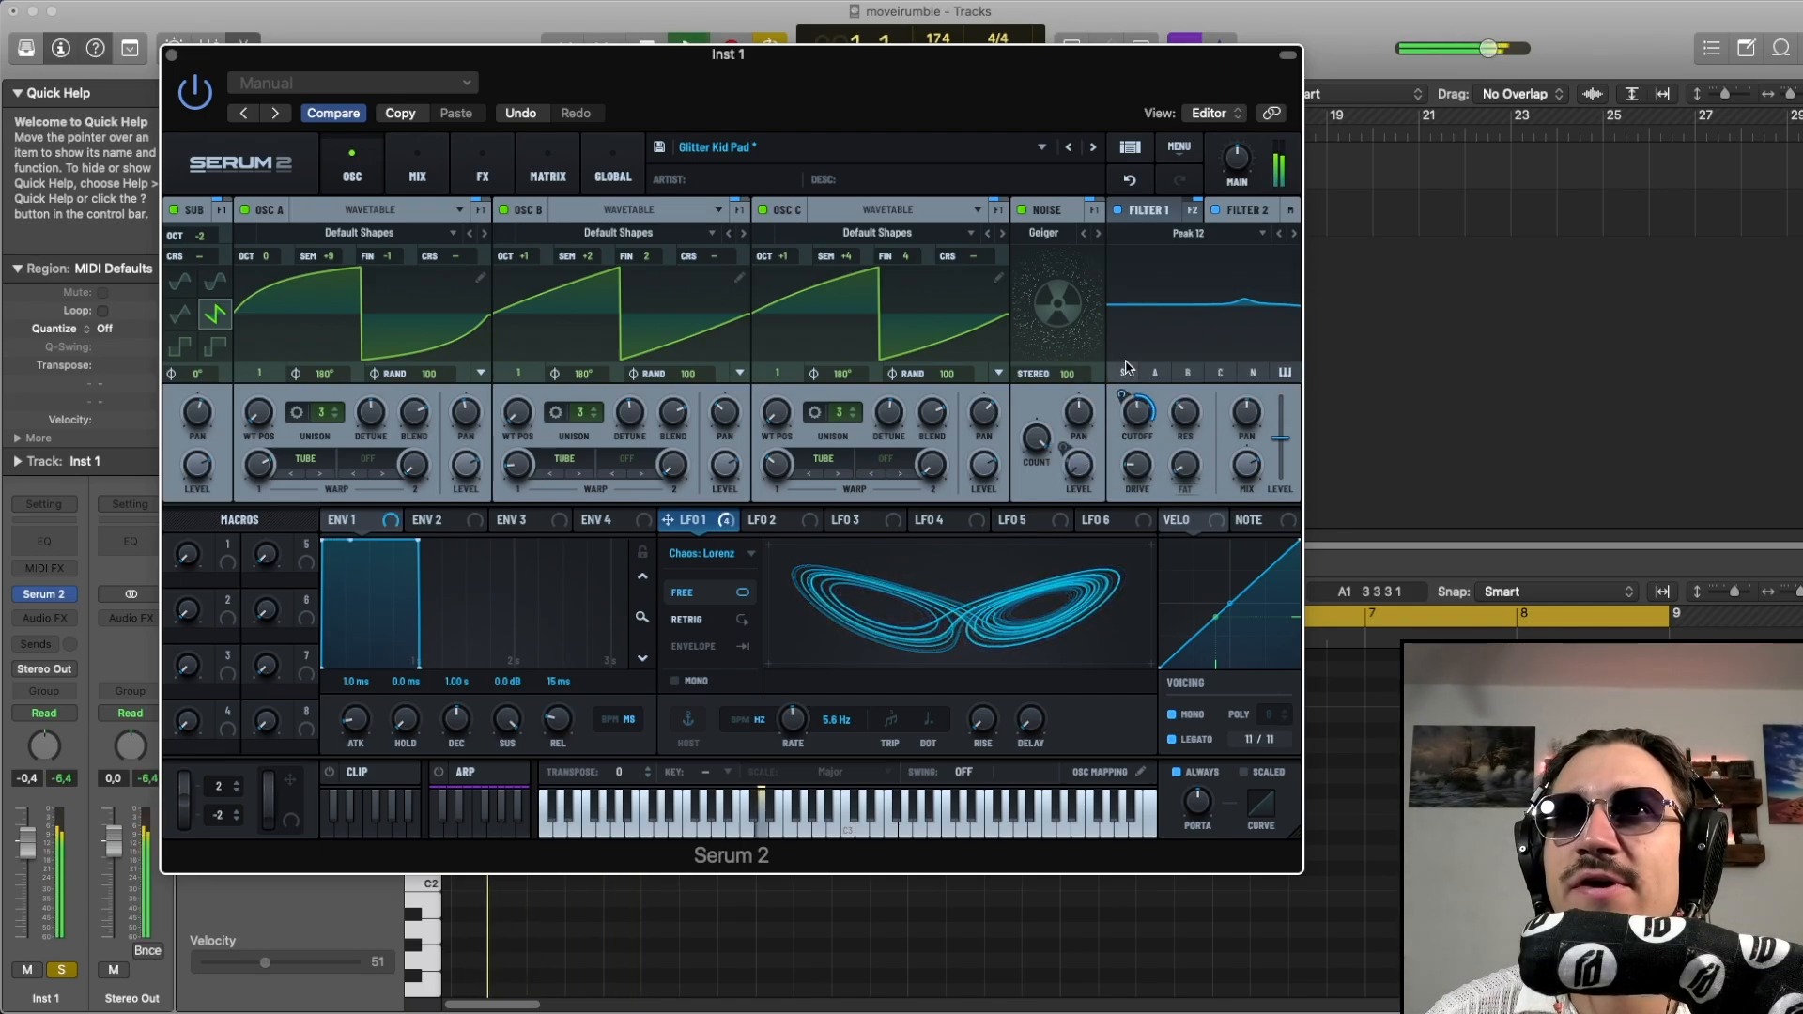
{"action": "key", "text": "space"}
{"action": "left_click", "coordinate": [1131, 180]}
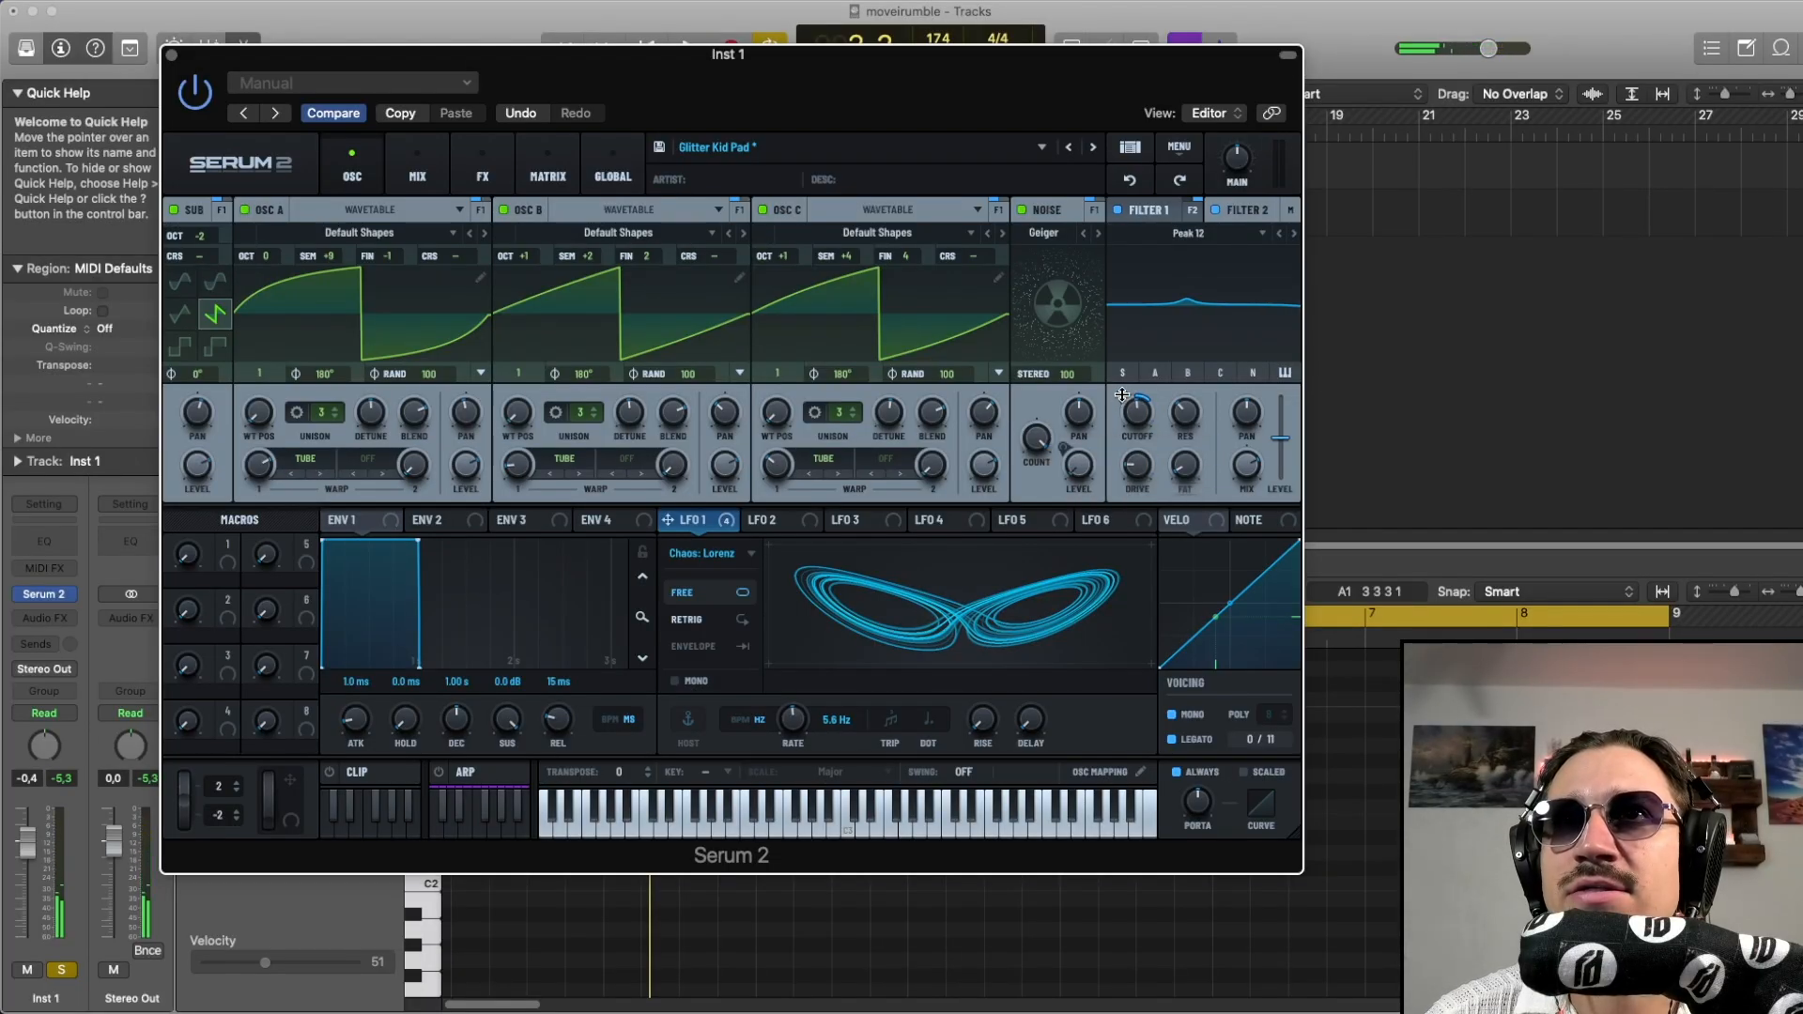
Listen to the loop with LFO 1 modulating Filter 2, and inspect that filter's cutoff and wet mix
{"action": "mouse_move", "coordinate": [1122, 396]}
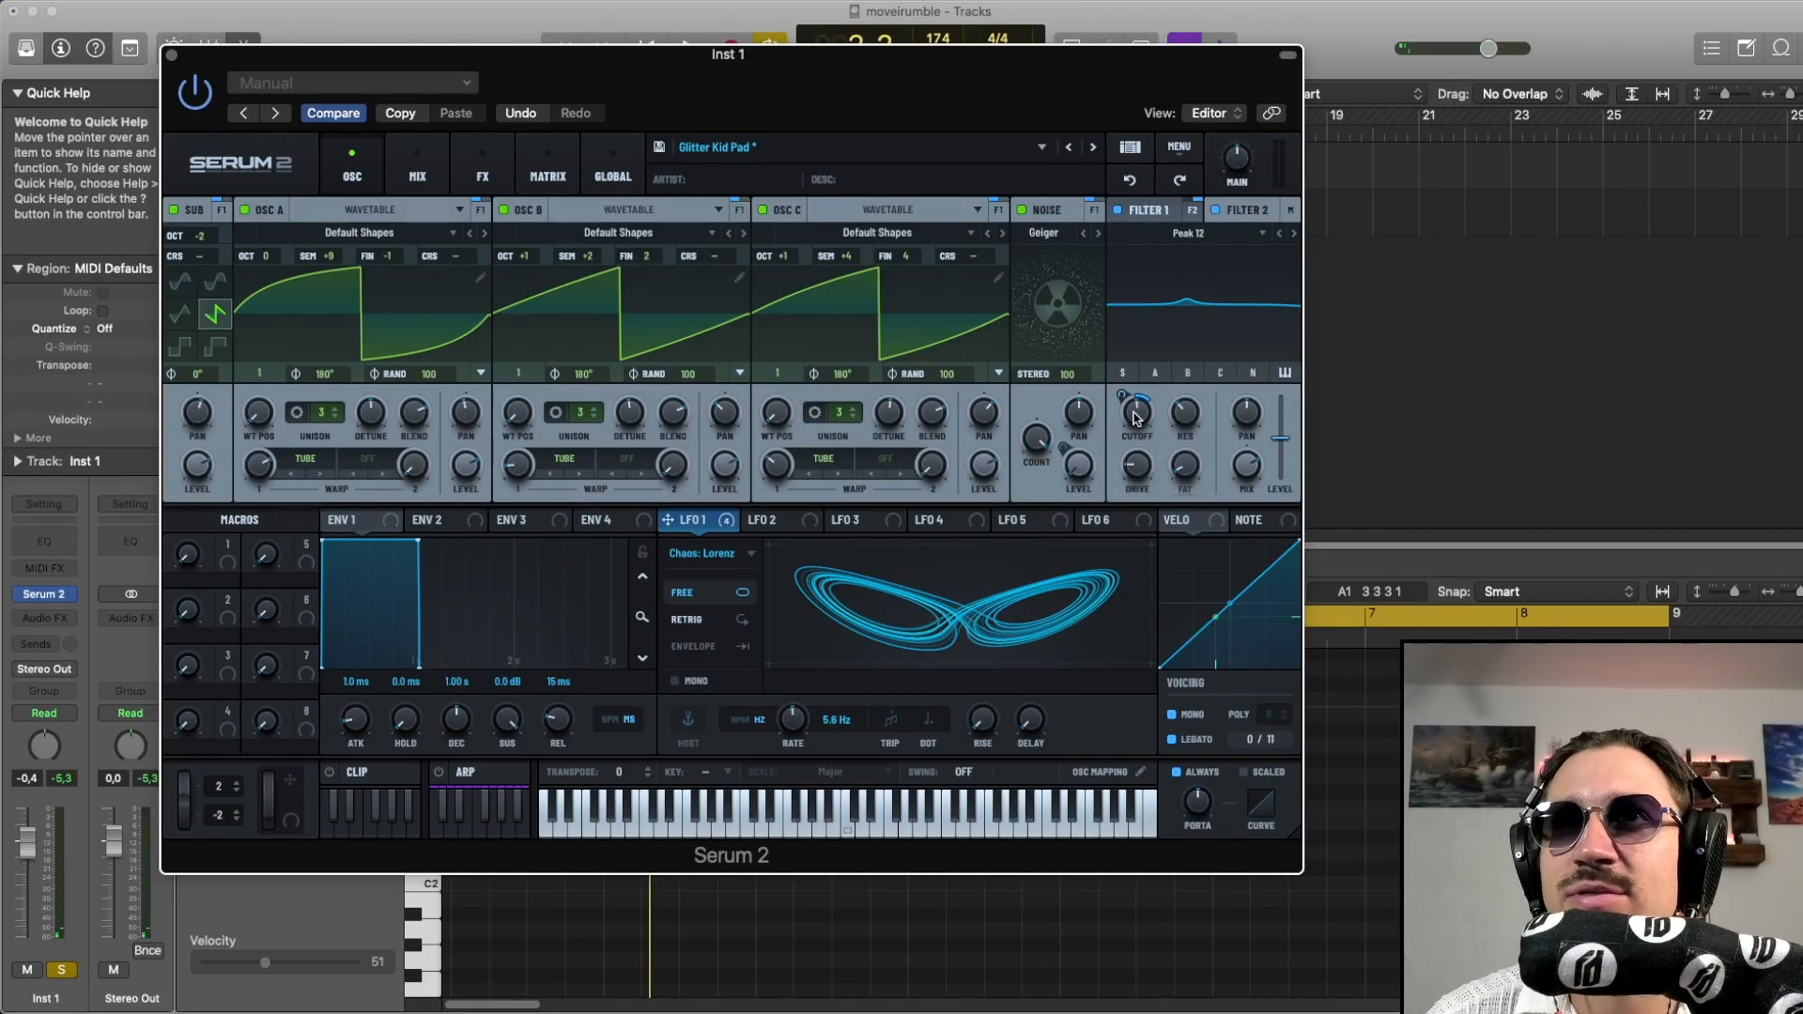
{"action": "key", "text": "space"}
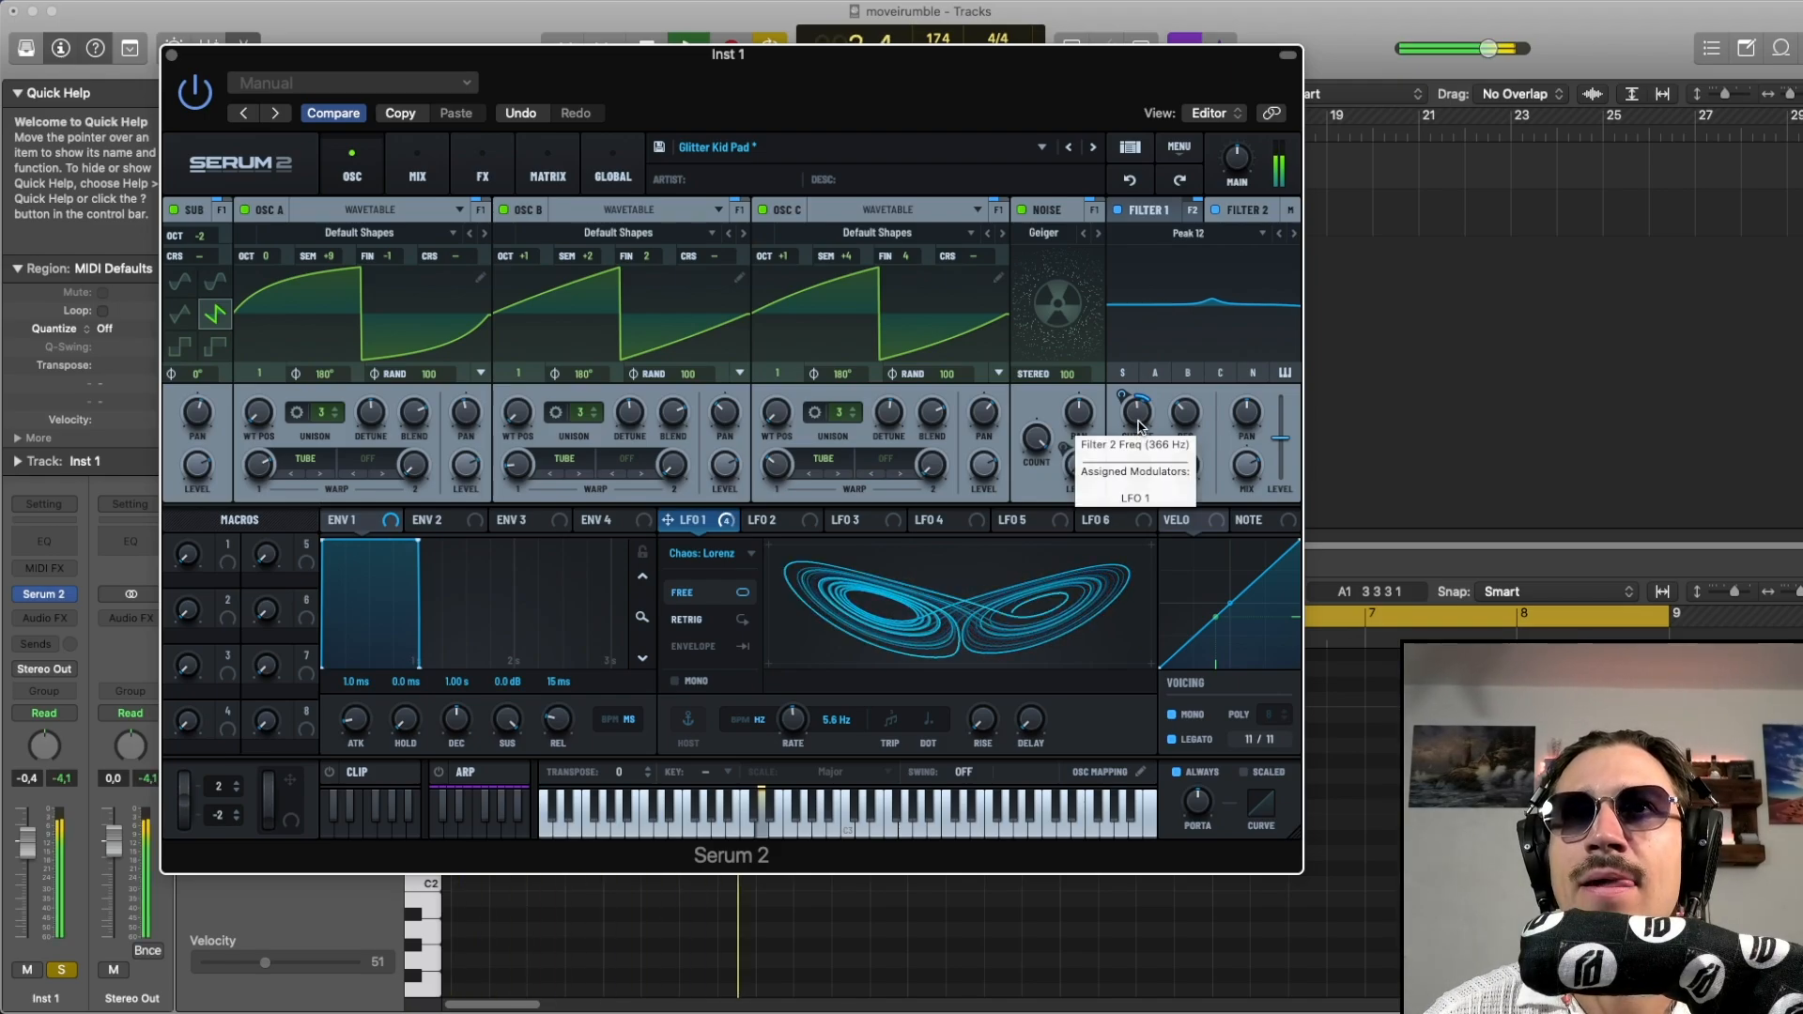
{"action": "key", "text": "space"}
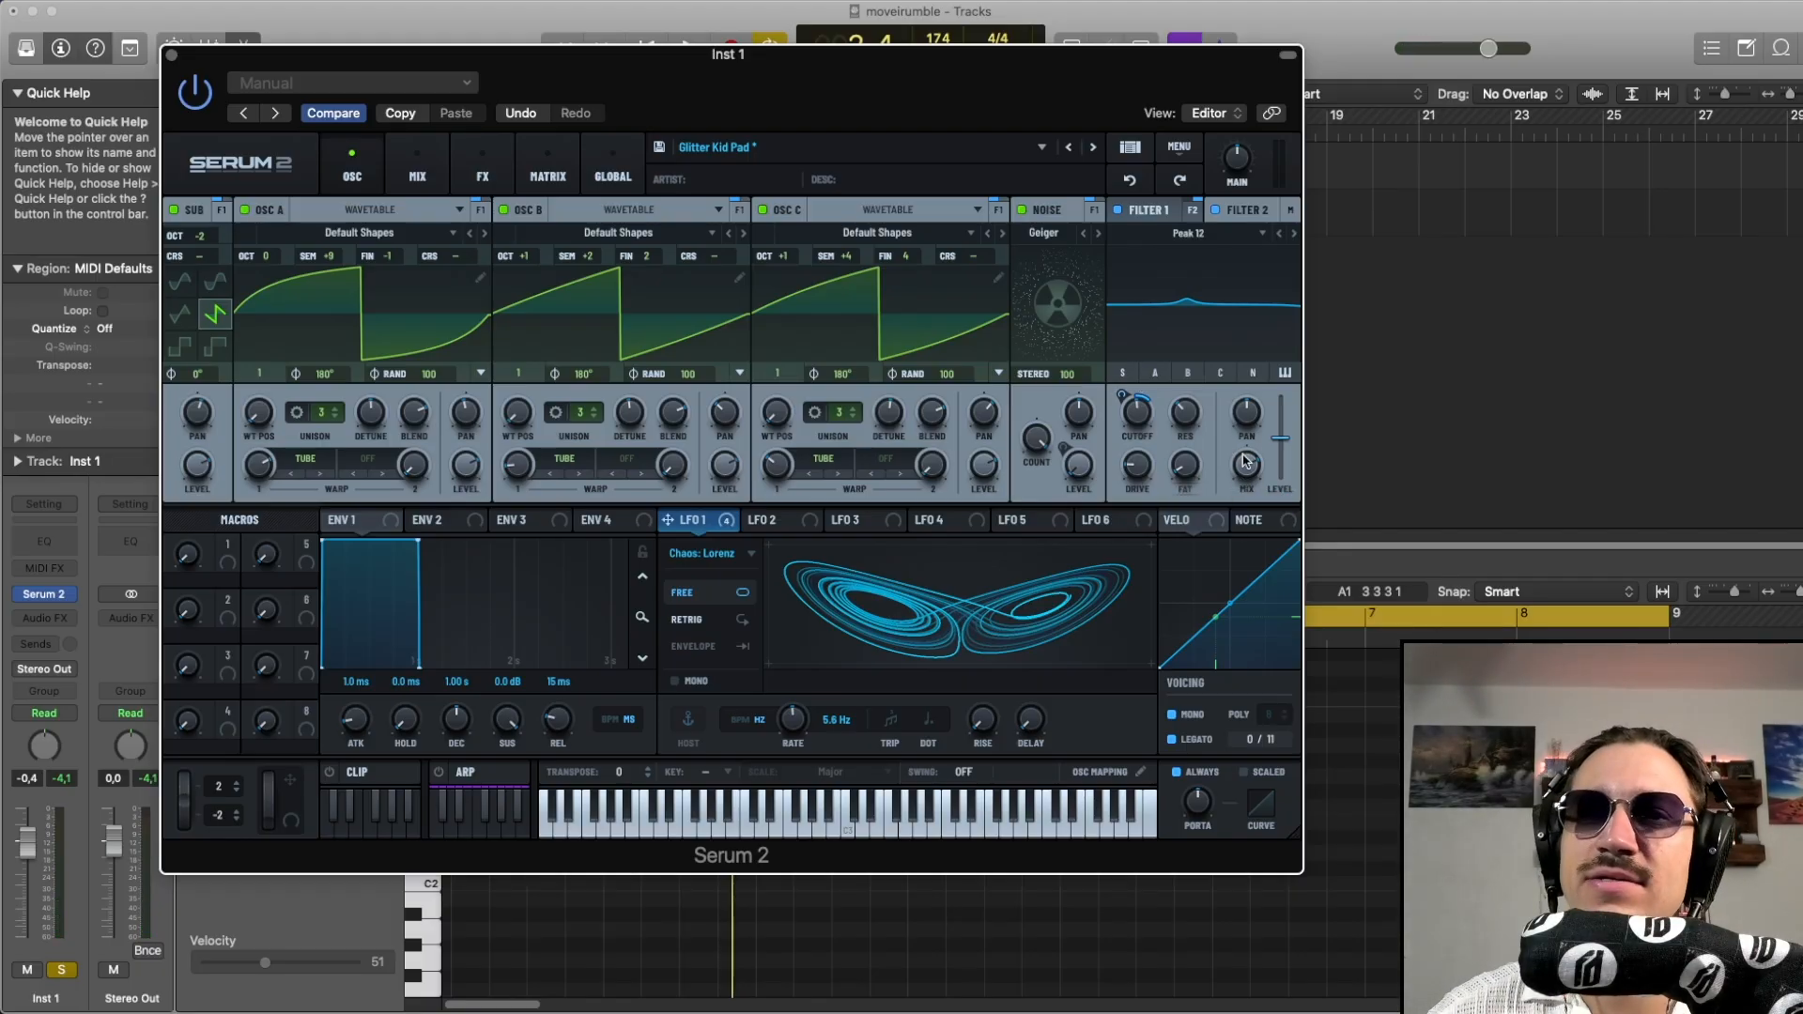
{"action": "mouse_move", "coordinate": [1245, 461]}
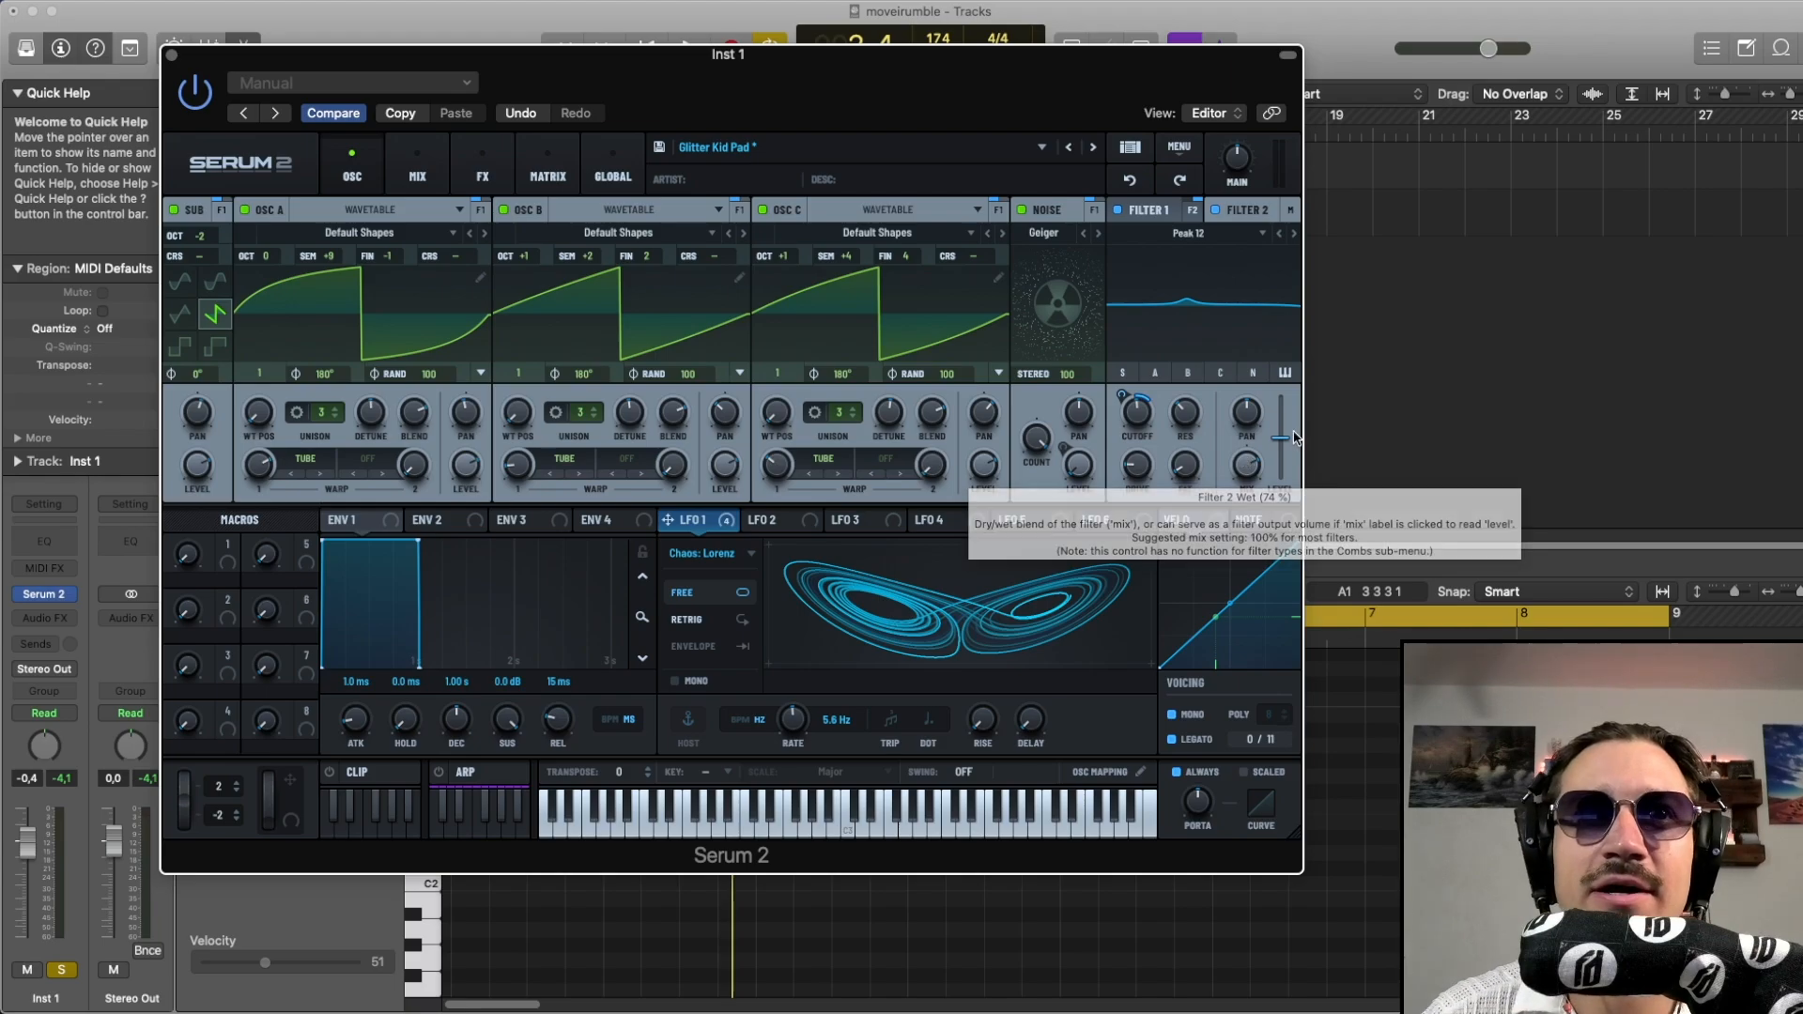
{"action": "key", "text": "space"}
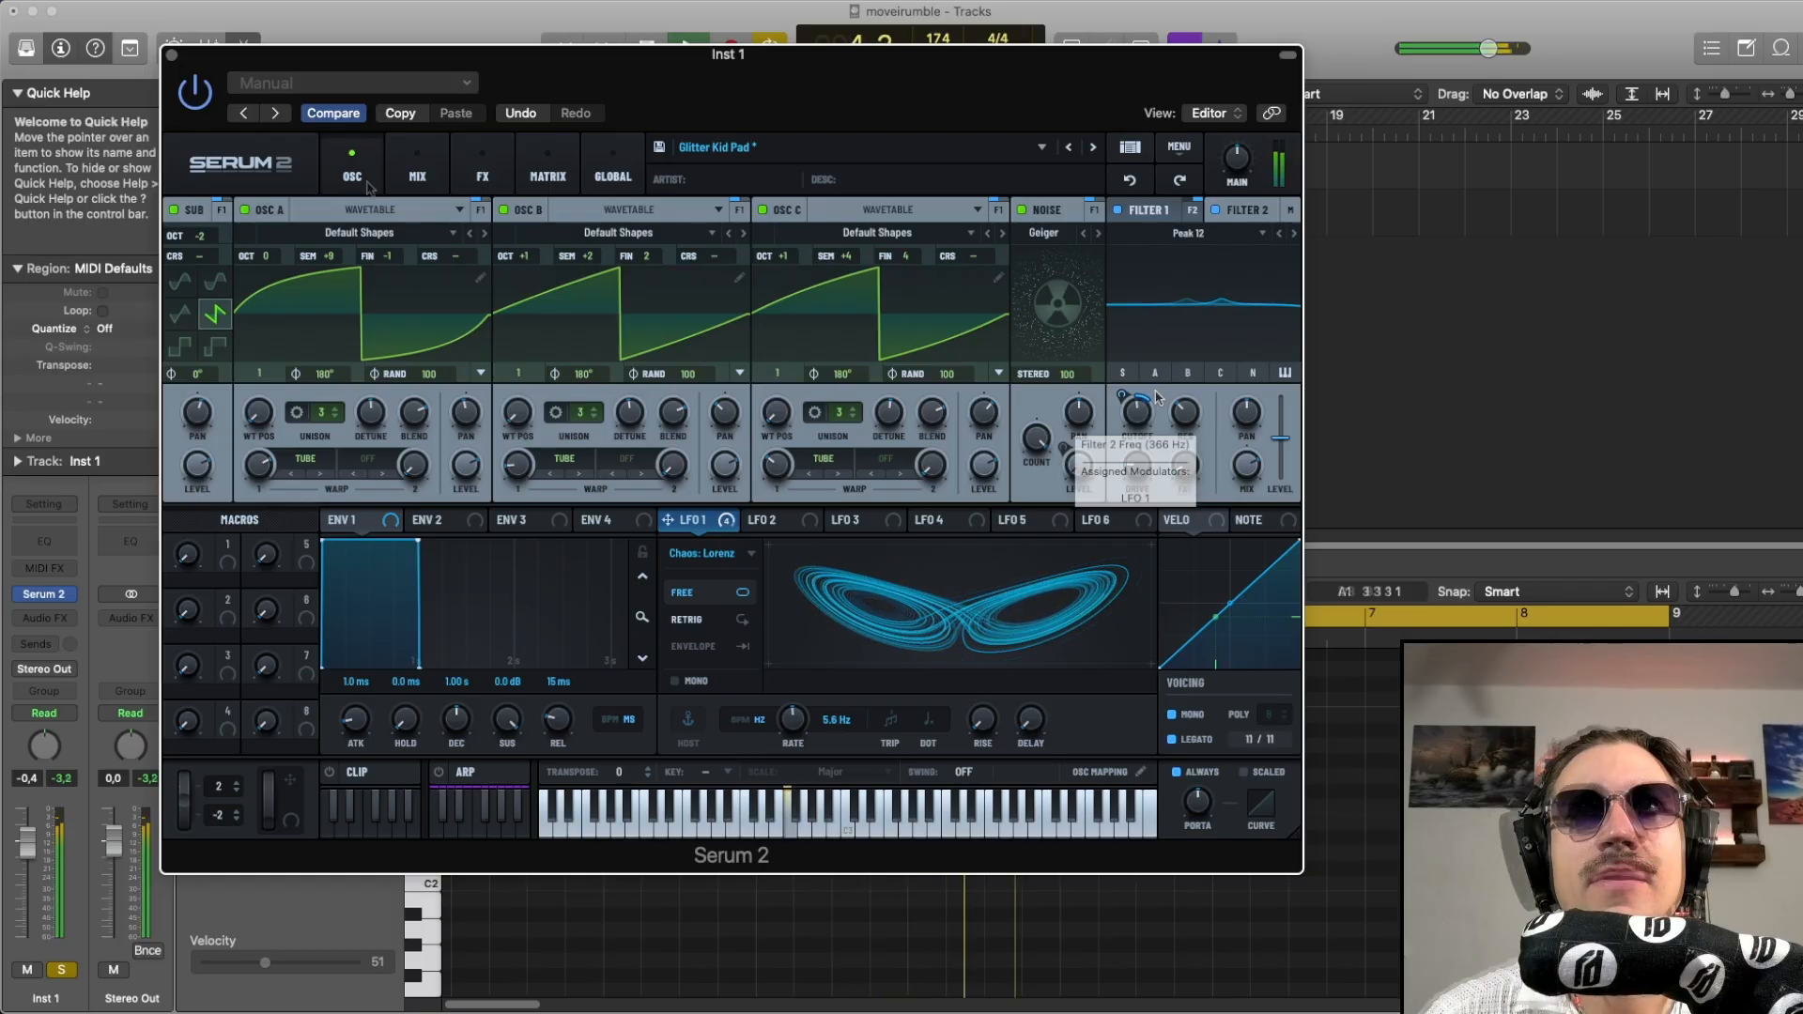
{"action": "key", "text": "space"}
Open the effects rack and compare the loop with the Bode effect active and bypassed, leaving it active
{"action": "left_click", "coordinate": [483, 180]}
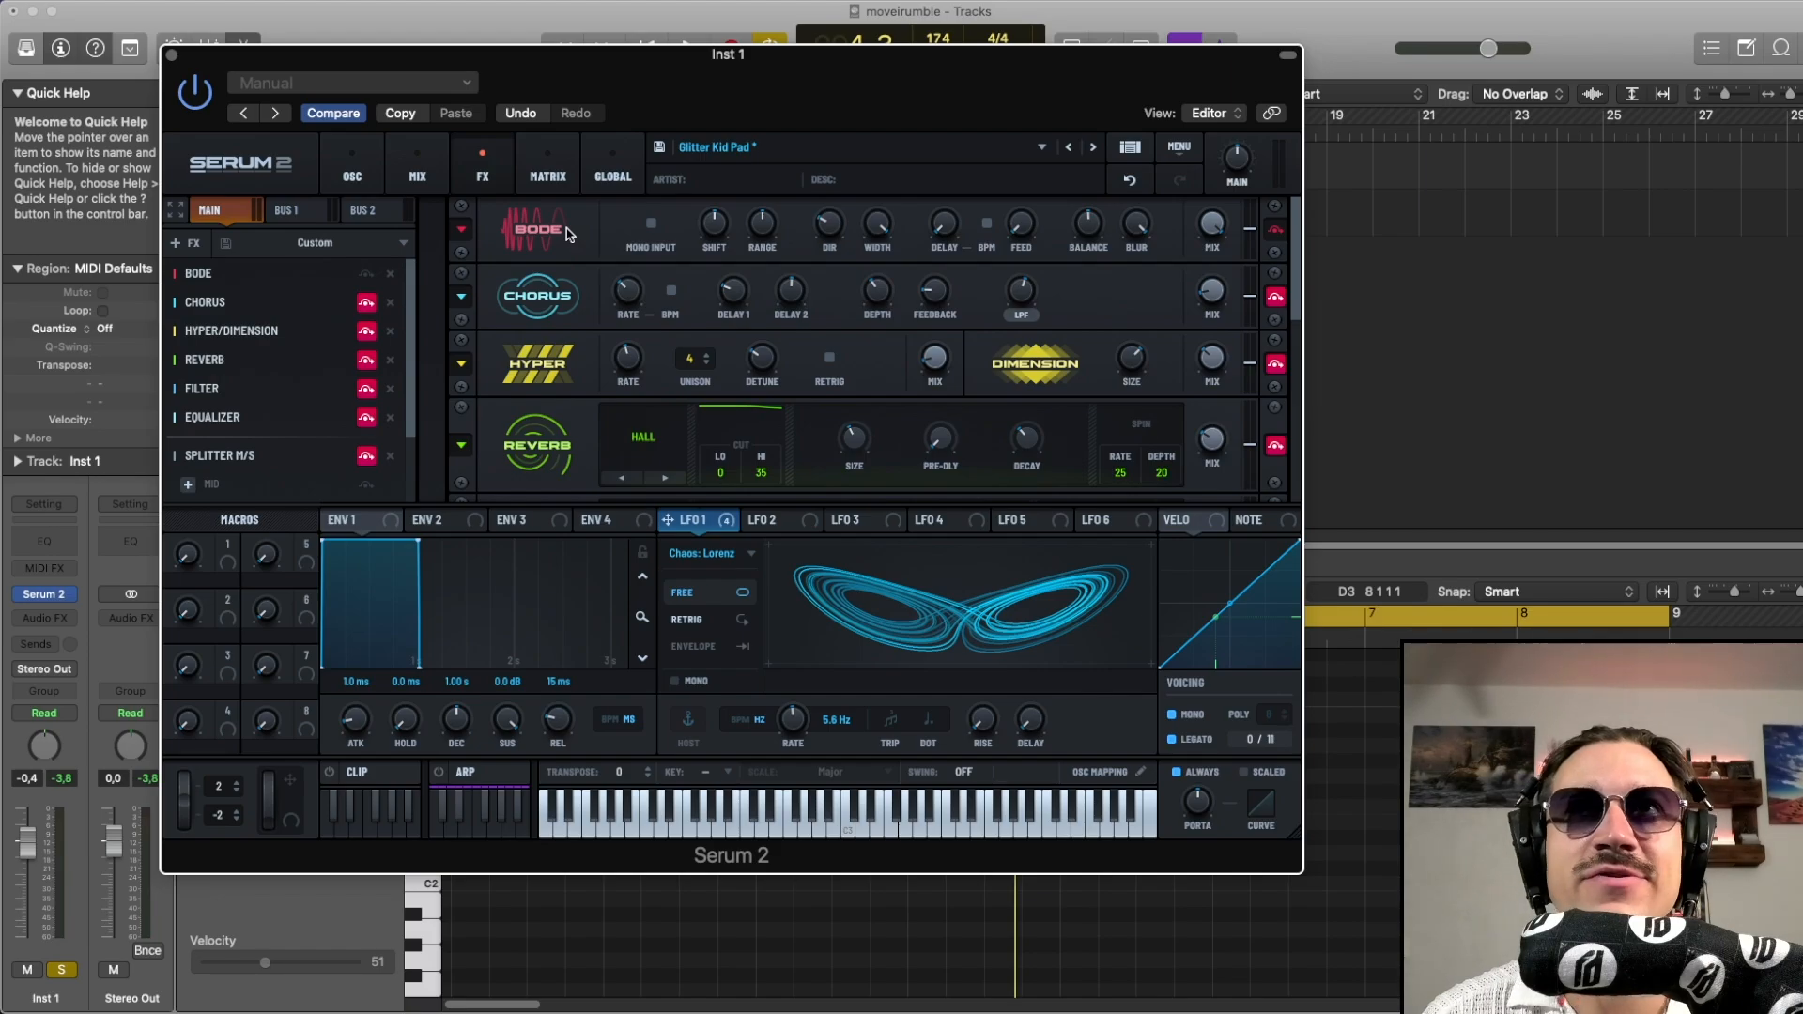
{"action": "key", "text": "space"}
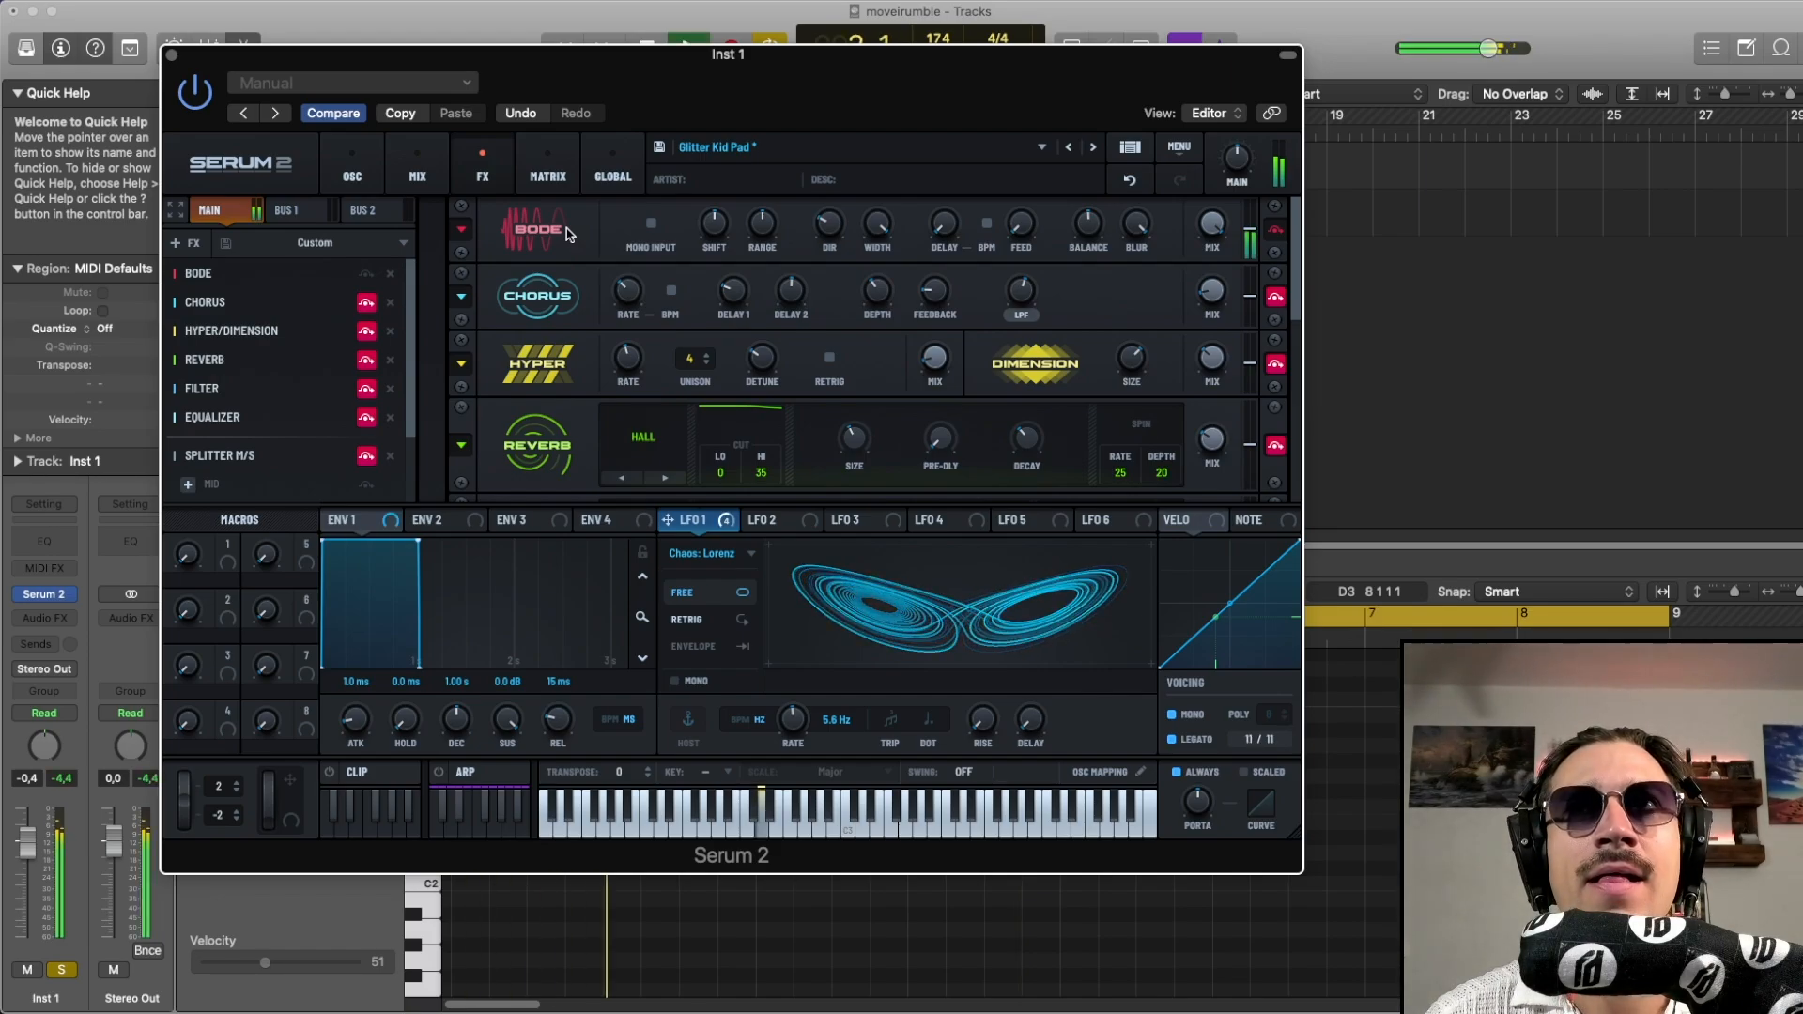
{"action": "left_click", "coordinate": [366, 274]}
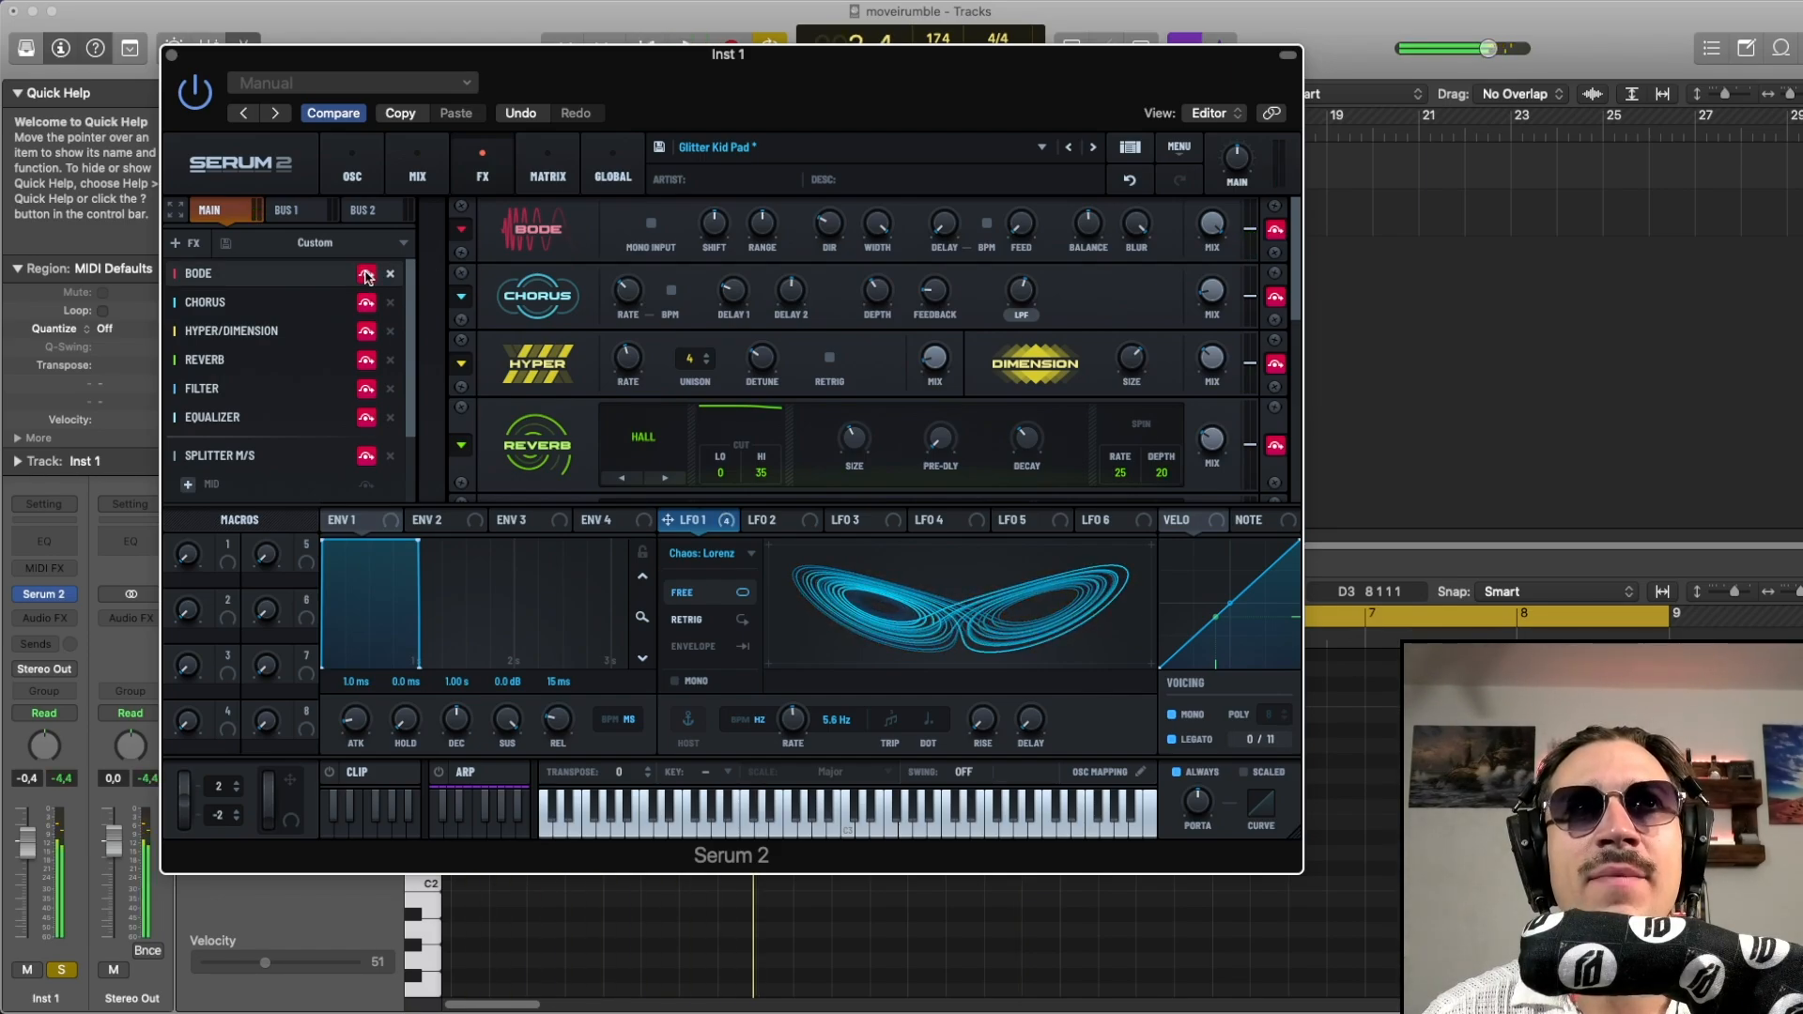
{"action": "left_click", "coordinate": [366, 274]}
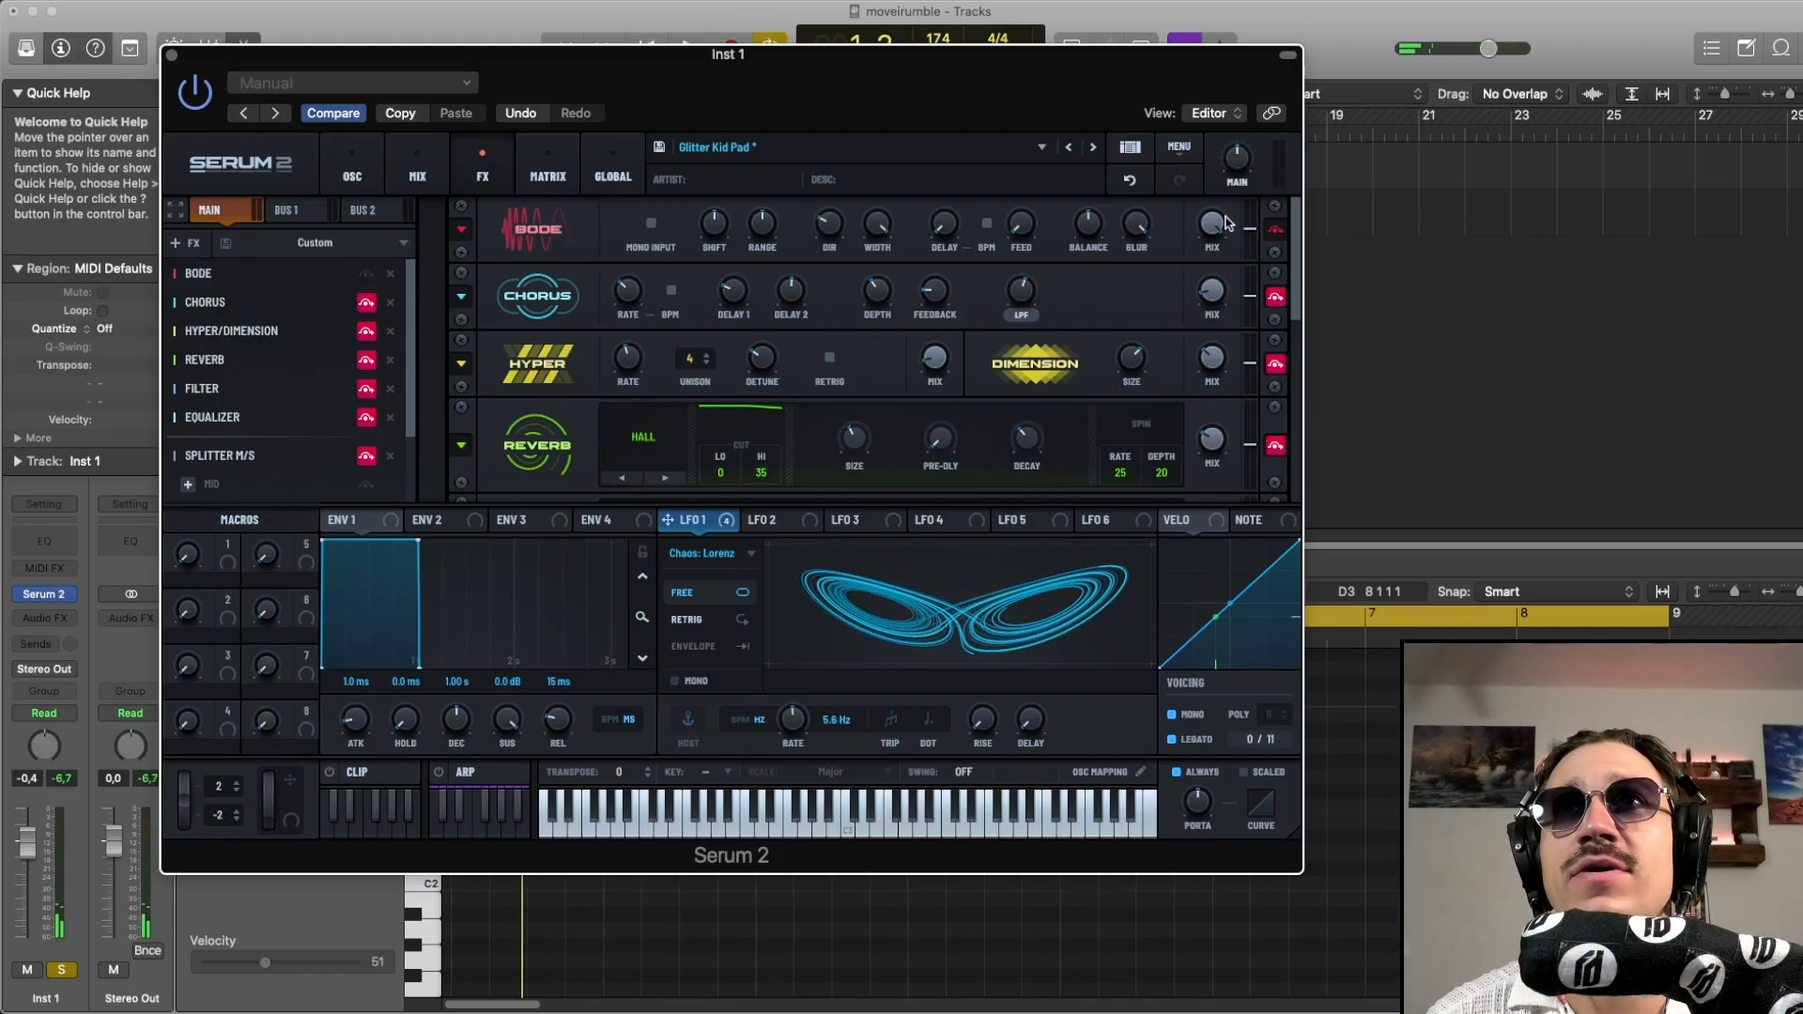
Try a higher direction setting on the Bode effect during playback, and undo the change
{"action": "mouse_move", "coordinate": [1219, 210]}
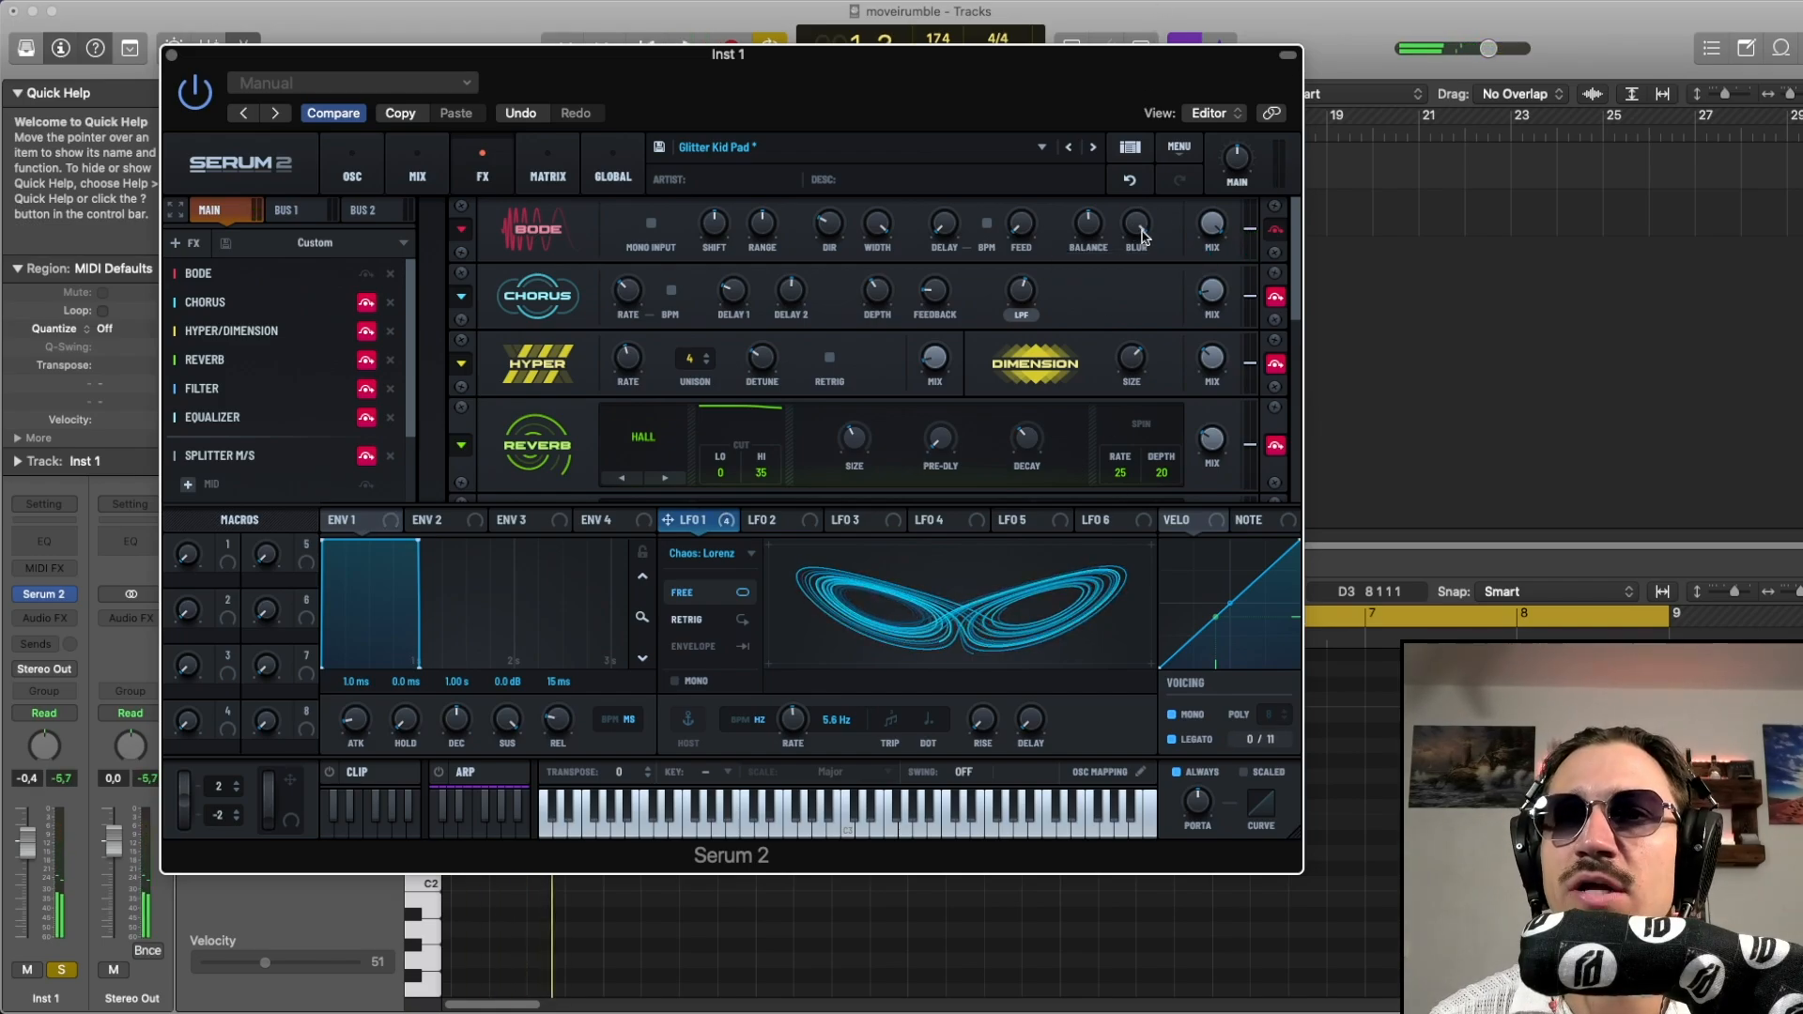
{"action": "key", "text": "space"}
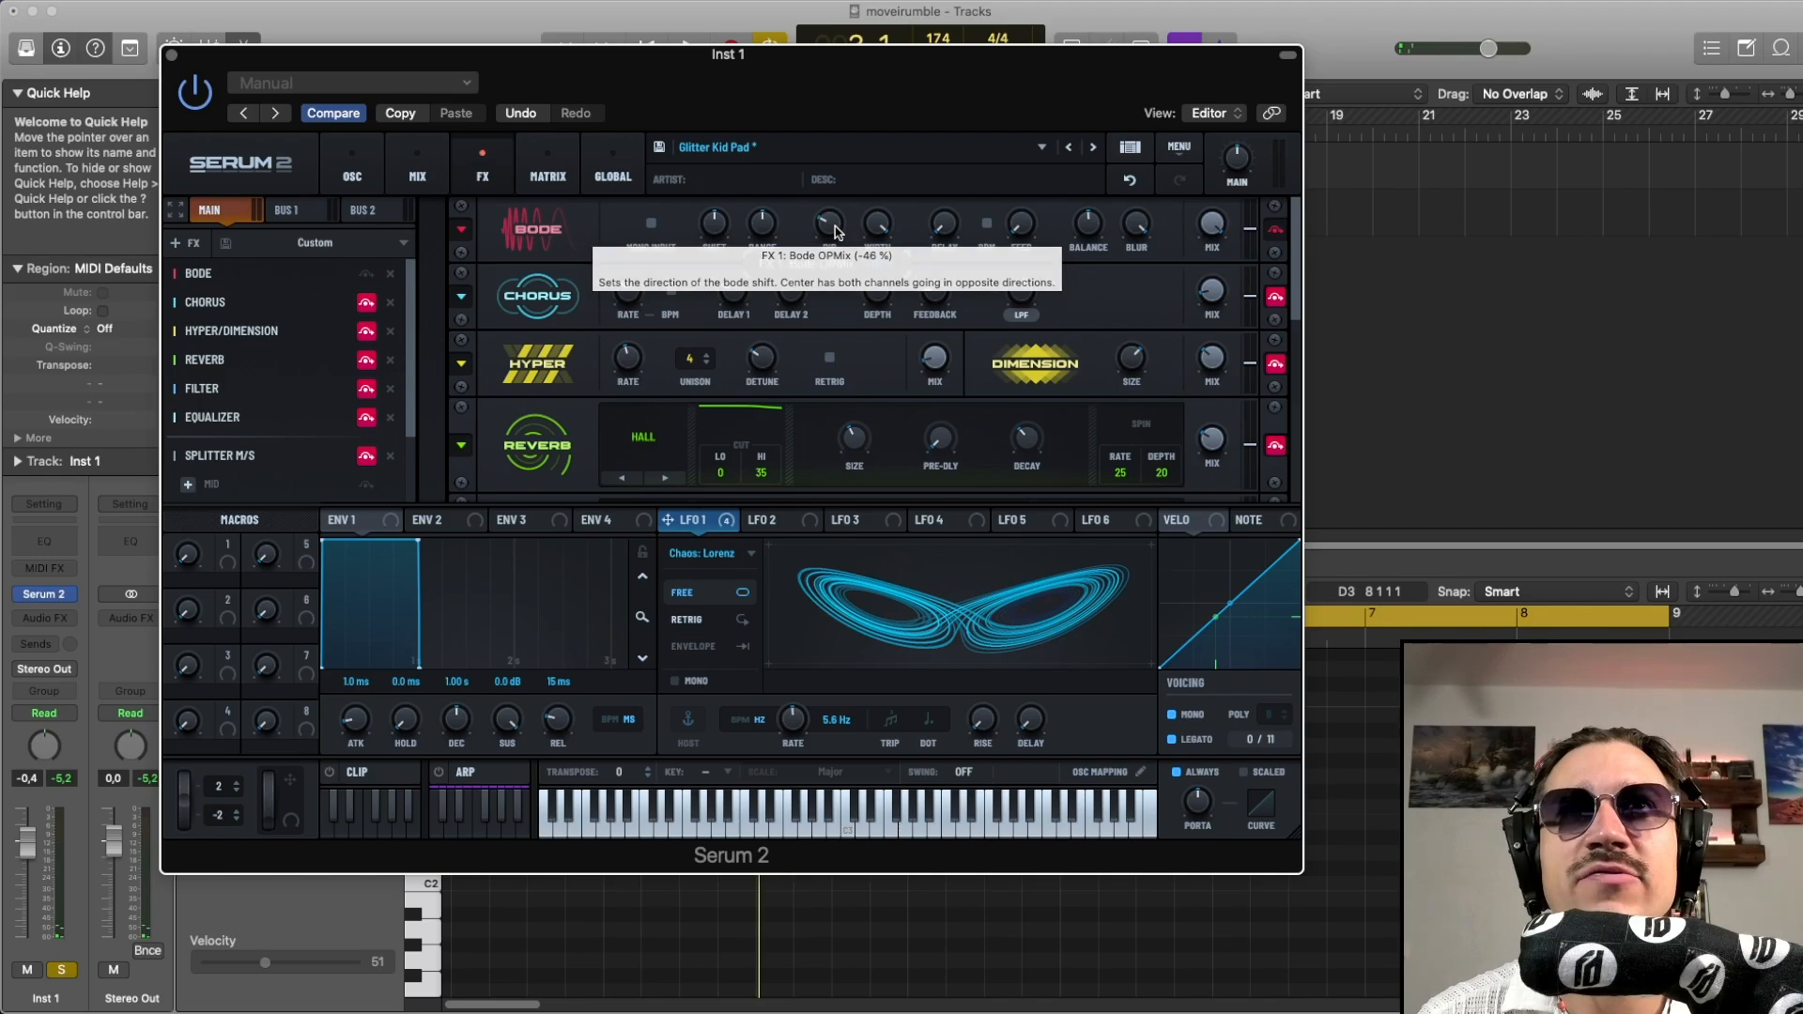
{"action": "left_click_drag", "start_coordinate": [838, 232], "coordinate": [873, 122]}
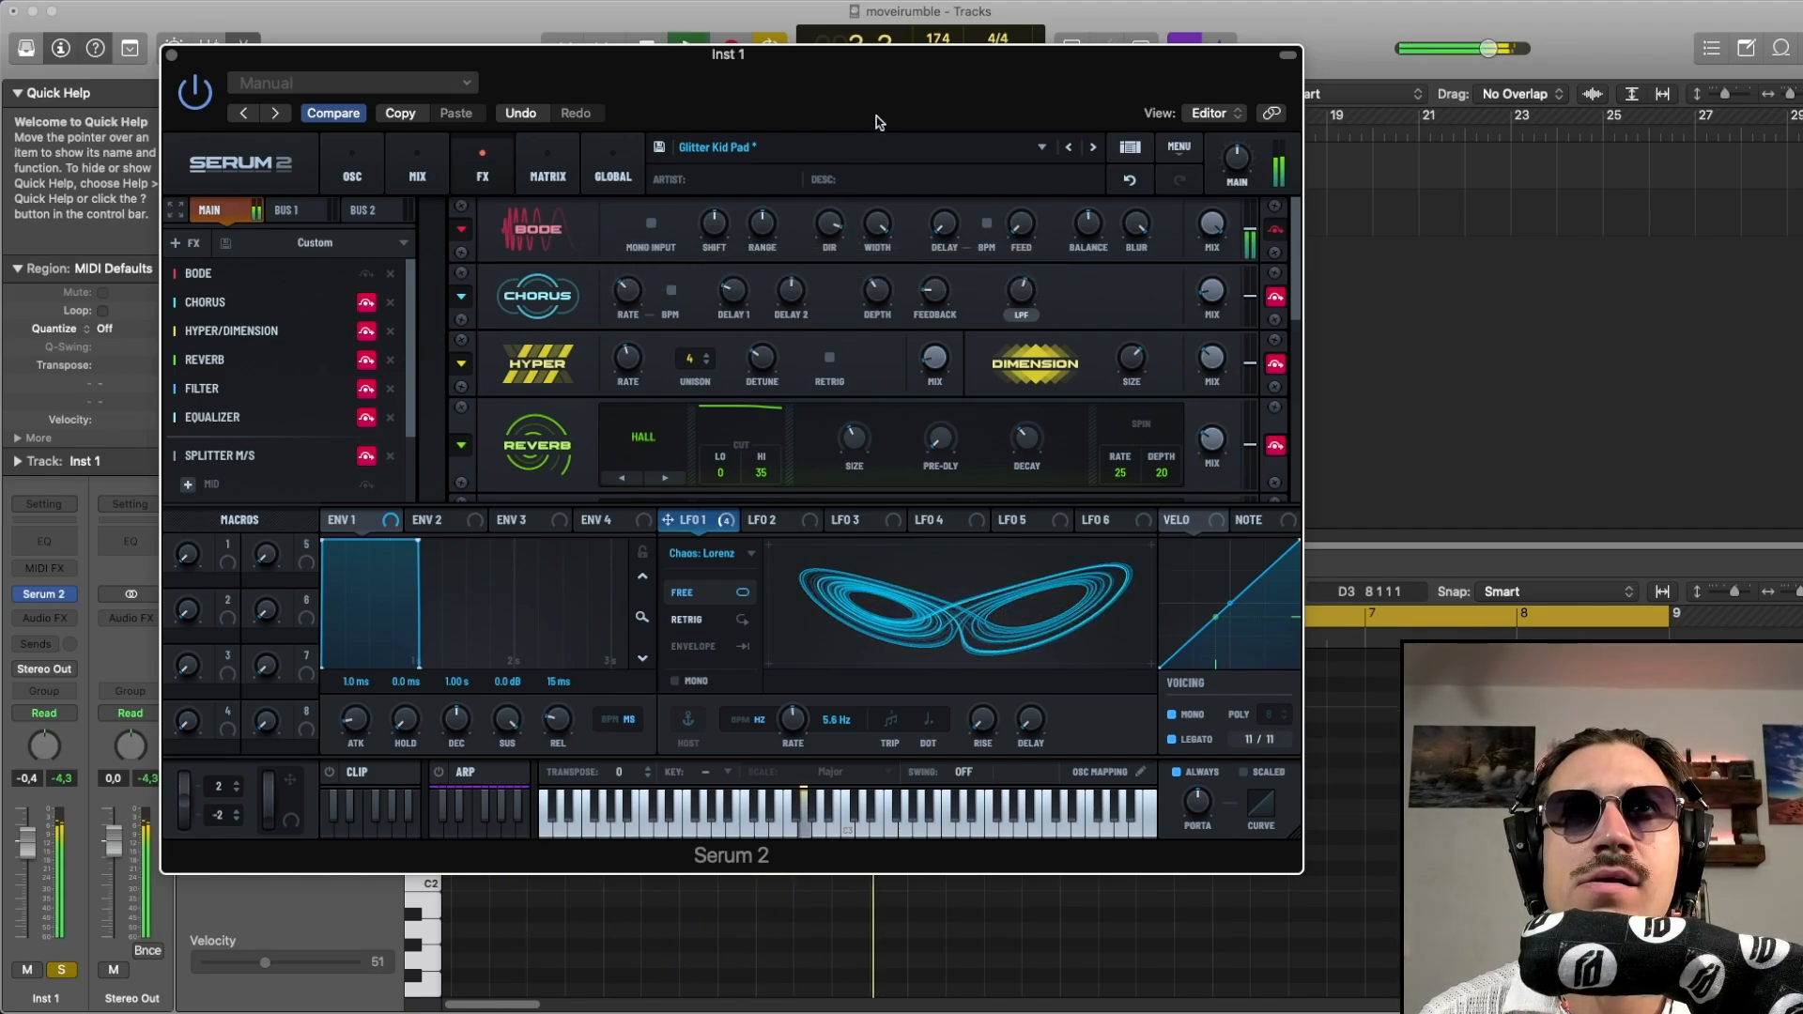
{"action": "left_click", "coordinate": [1130, 179]}
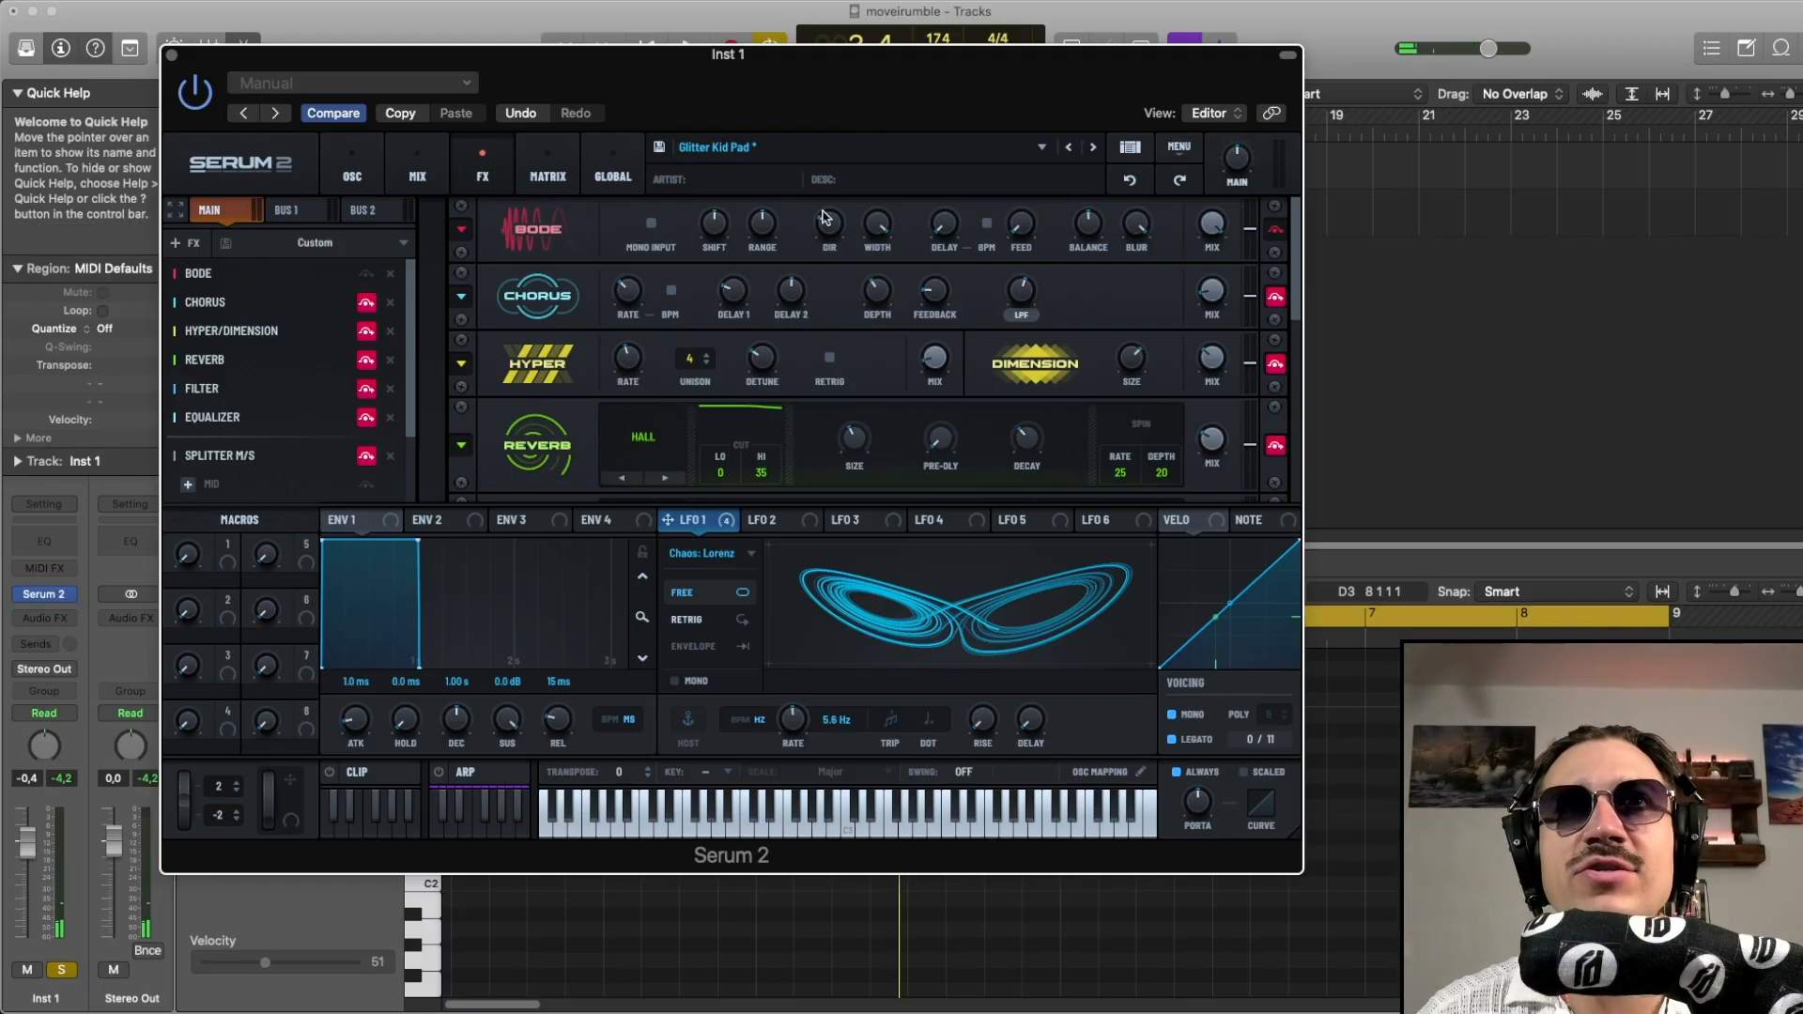
{"action": "left_click_drag", "start_coordinate": [785, 85], "coordinate": [758, 71]}
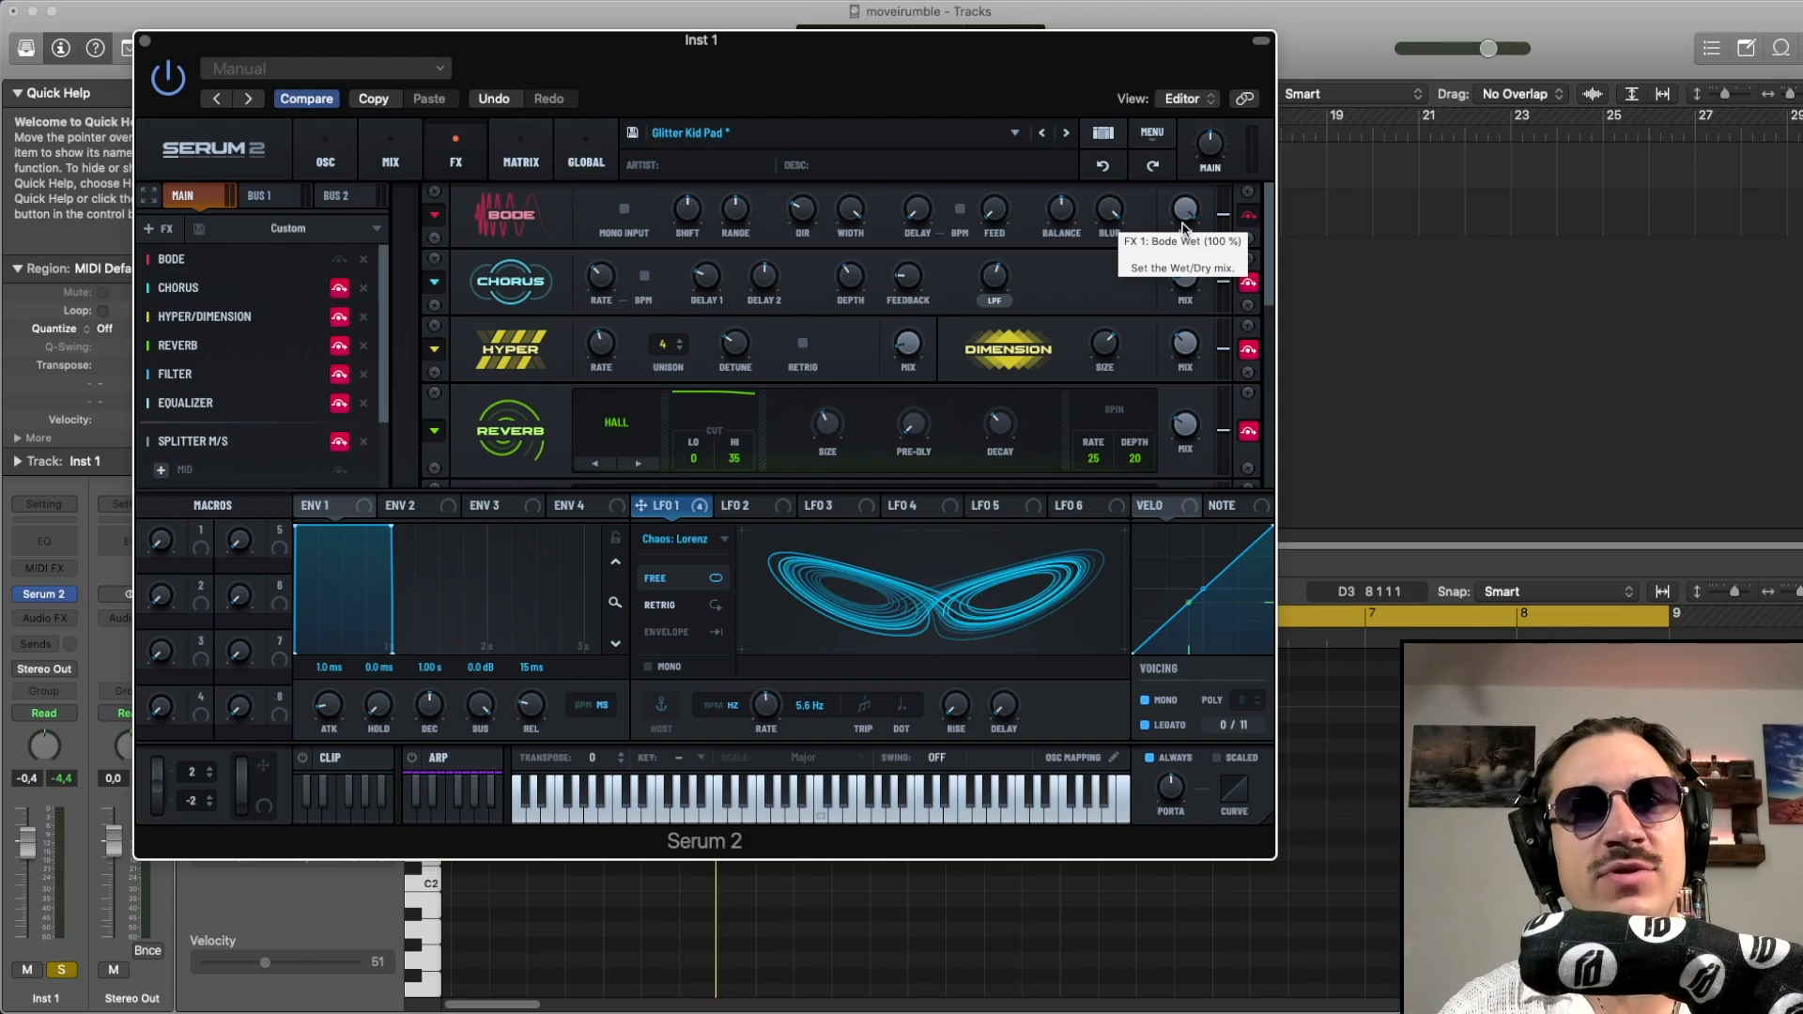
Reactivate the Chorus and Hyper/Dimension effects one after the other during playback, and check the Dimension mix amount
{"action": "left_click_drag", "start_coordinate": [798, 48], "coordinate": [788, 45]}
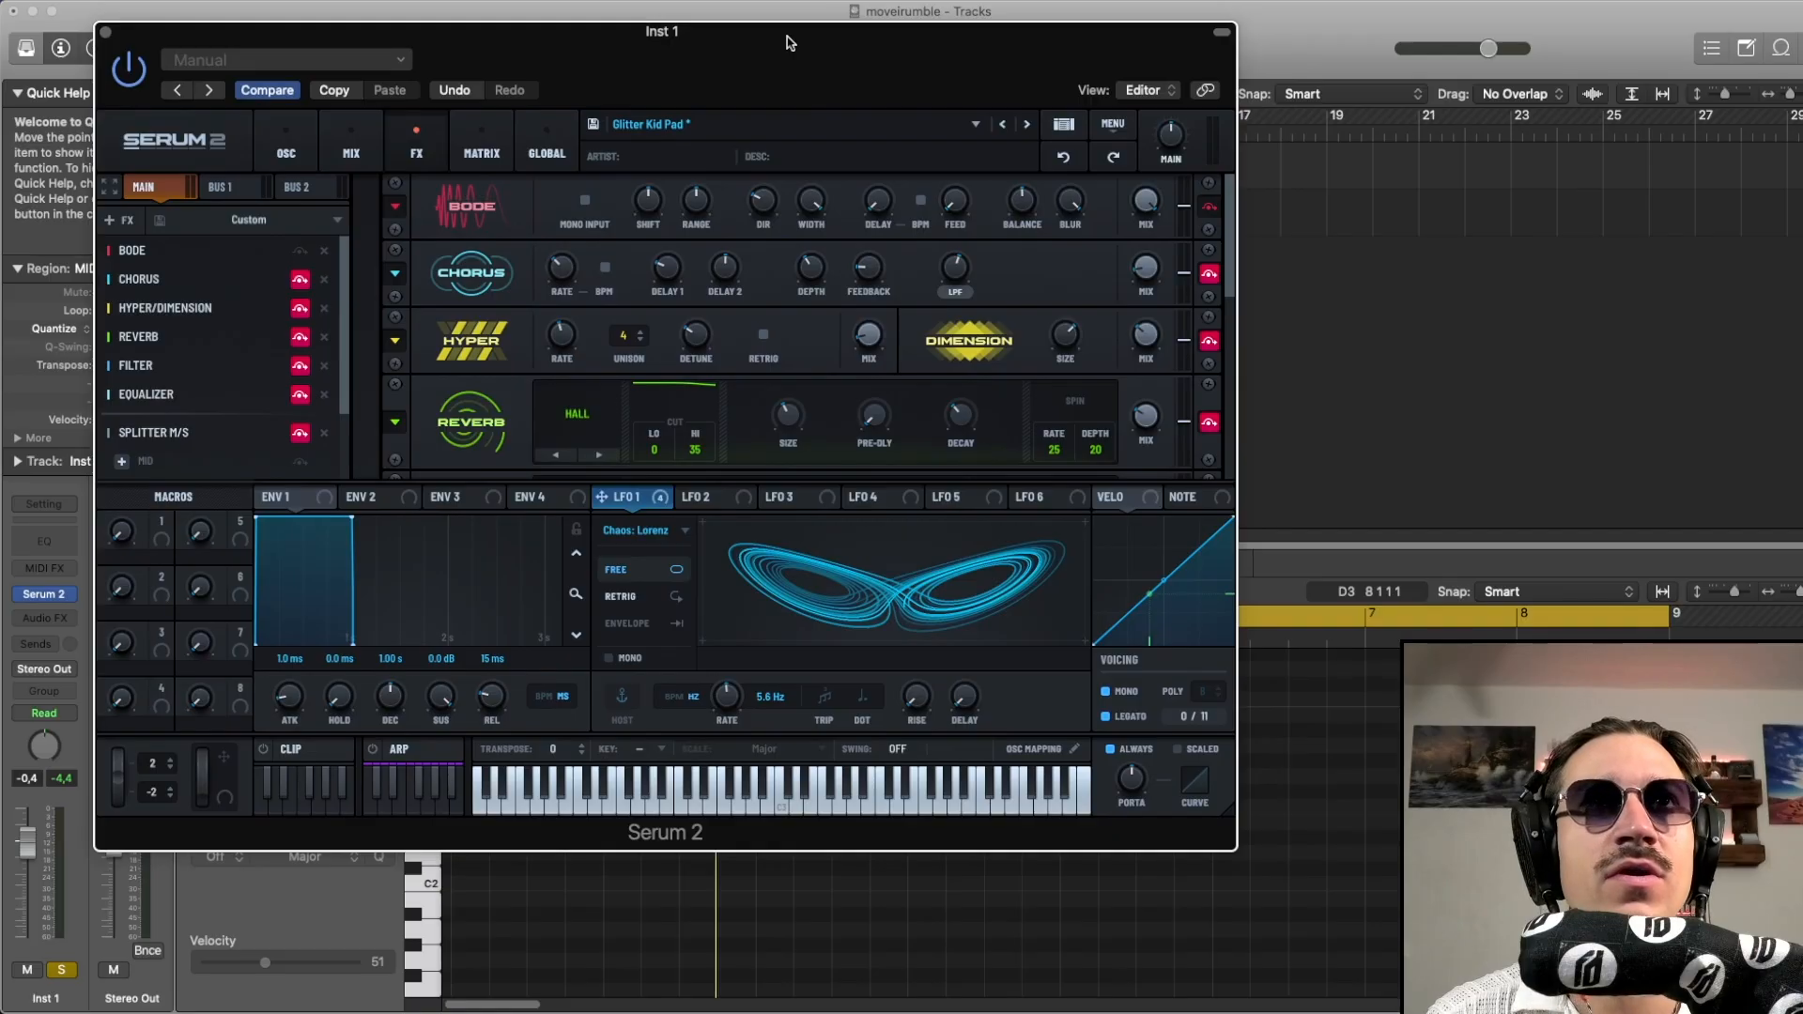
{"action": "key", "text": "space"}
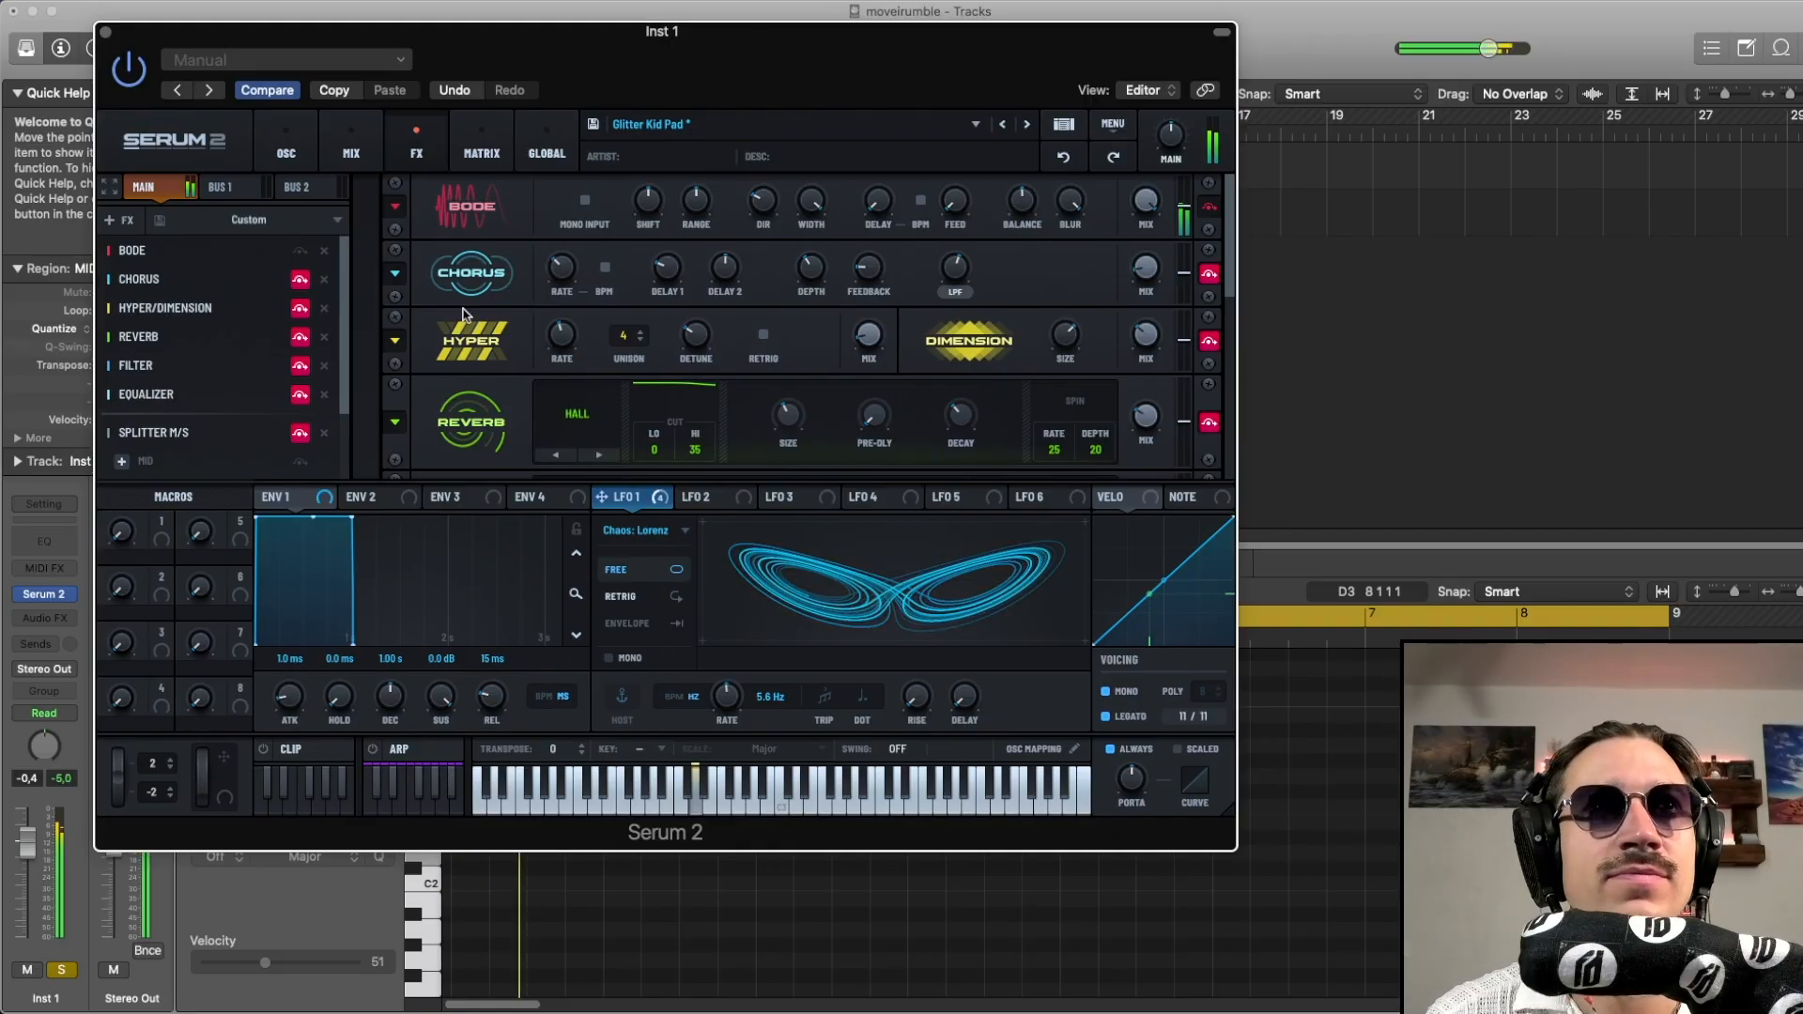
{"action": "left_click", "coordinate": [301, 280]}
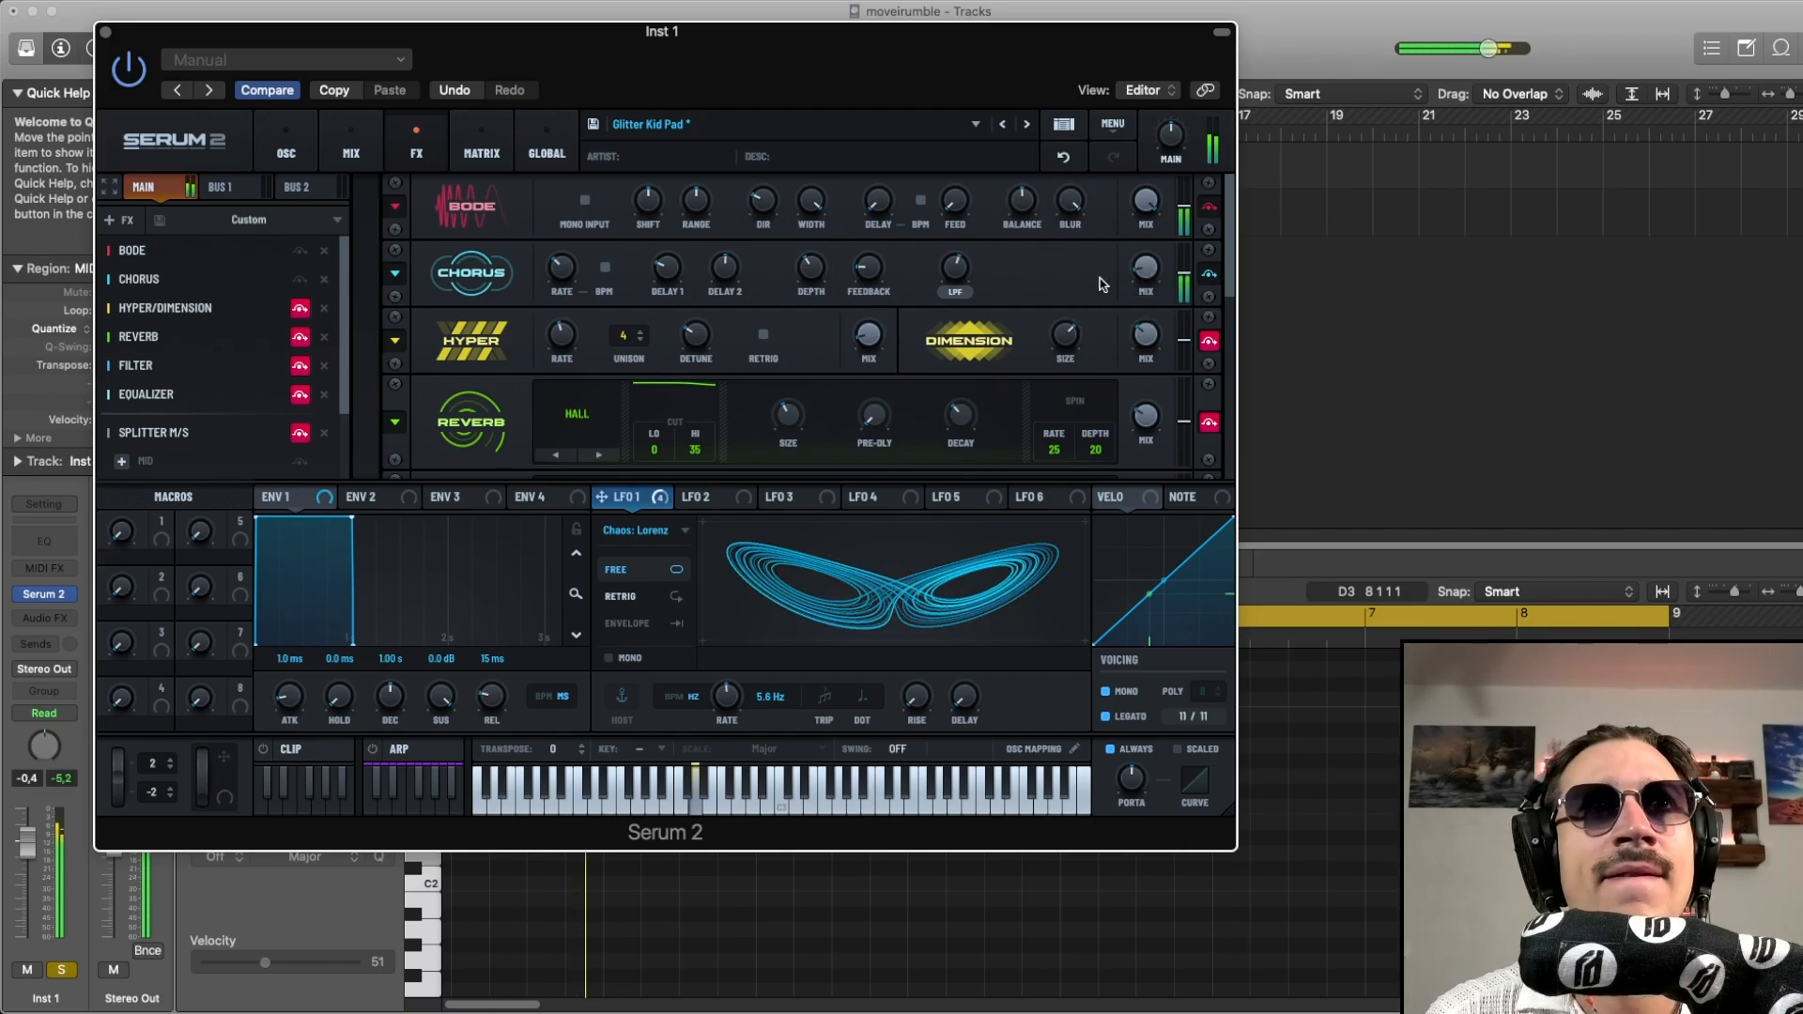
{"action": "left_click", "coordinate": [1209, 342]}
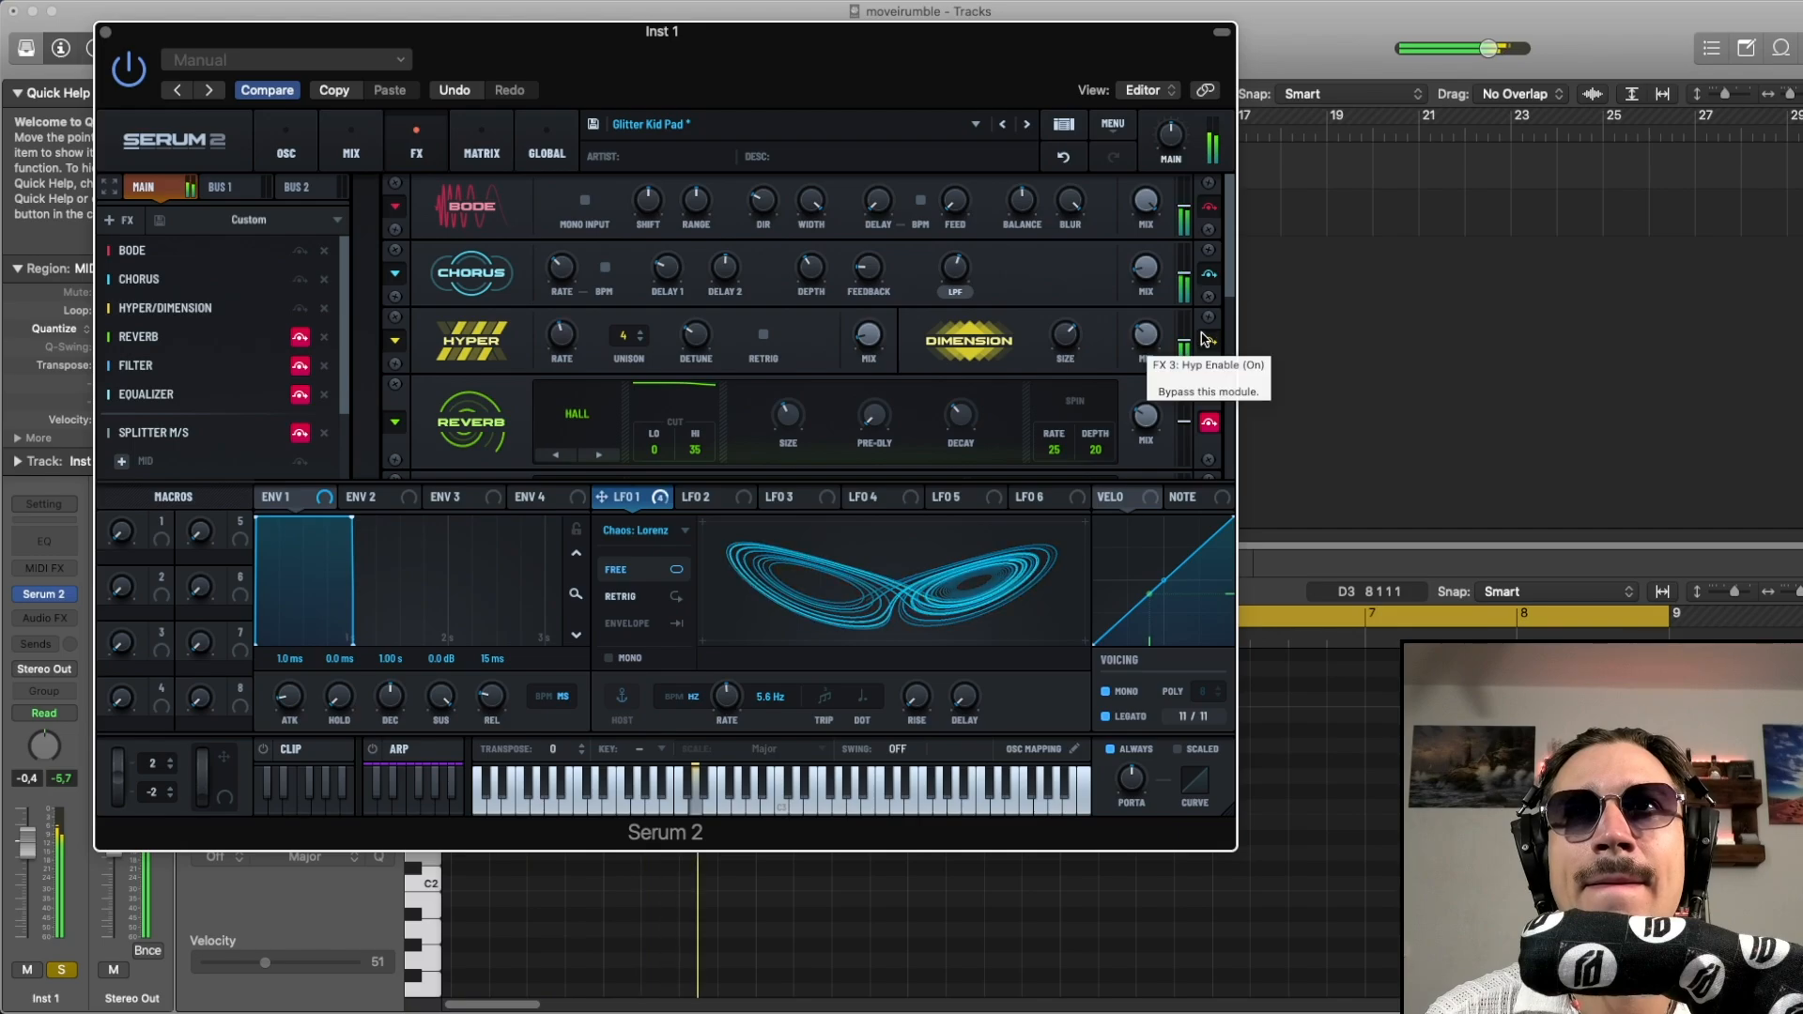
{"action": "left_click_drag", "start_coordinate": [1178, 261], "coordinate": [1154, 341]}
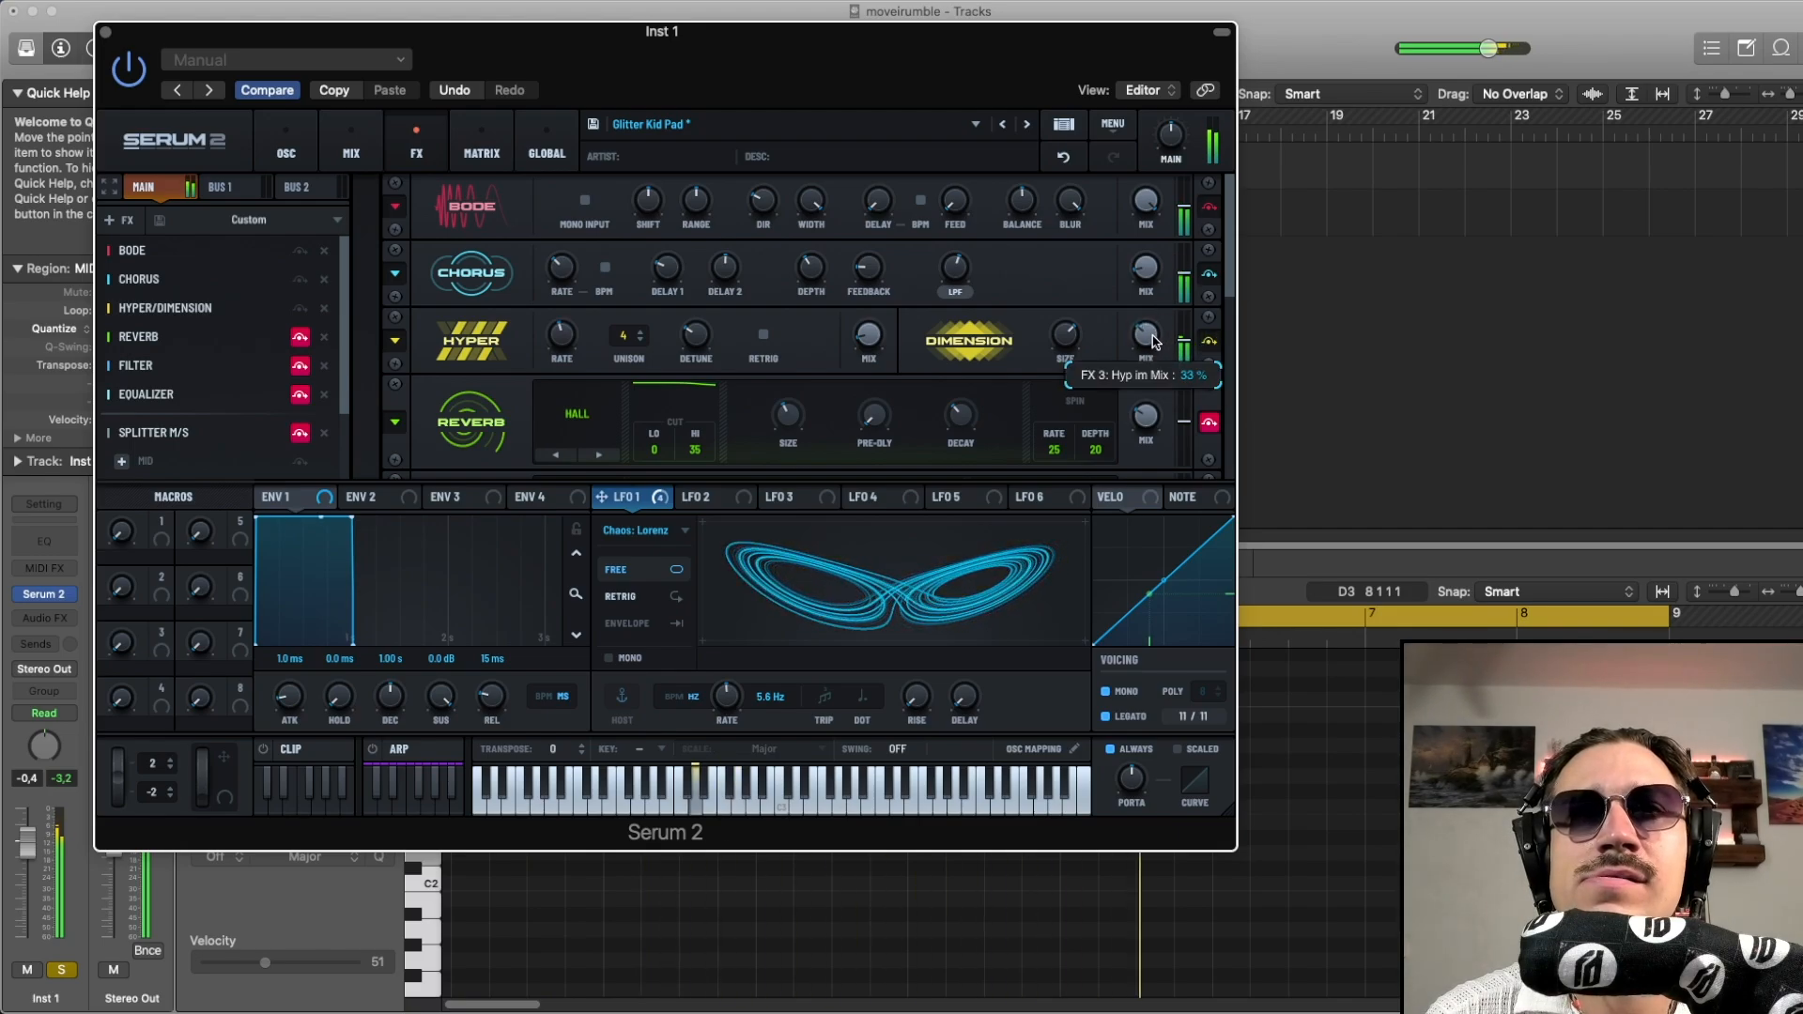
{"action": "key", "text": "space"}
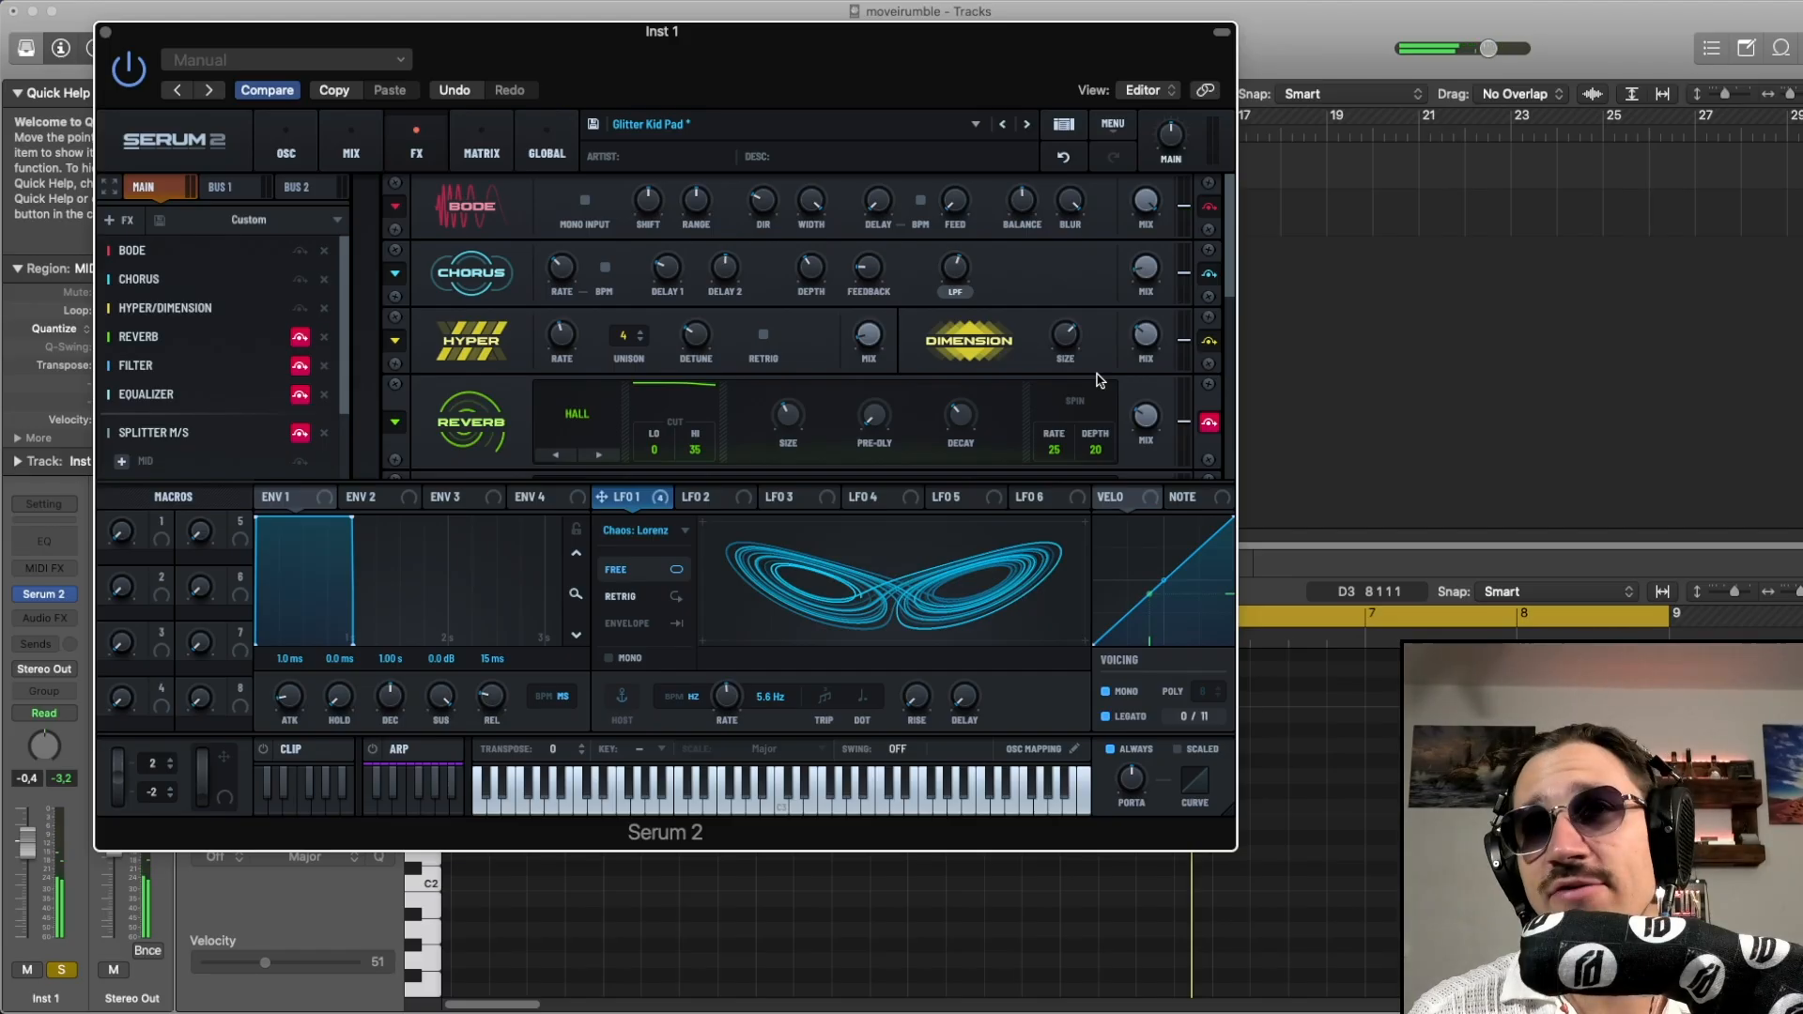
Reactivate the Hall reverb, check its wet mix, and listen to the loop with it on
{"action": "scroll", "coordinate": [1104, 380], "scroll_direction": "down", "scroll_amount": 2}
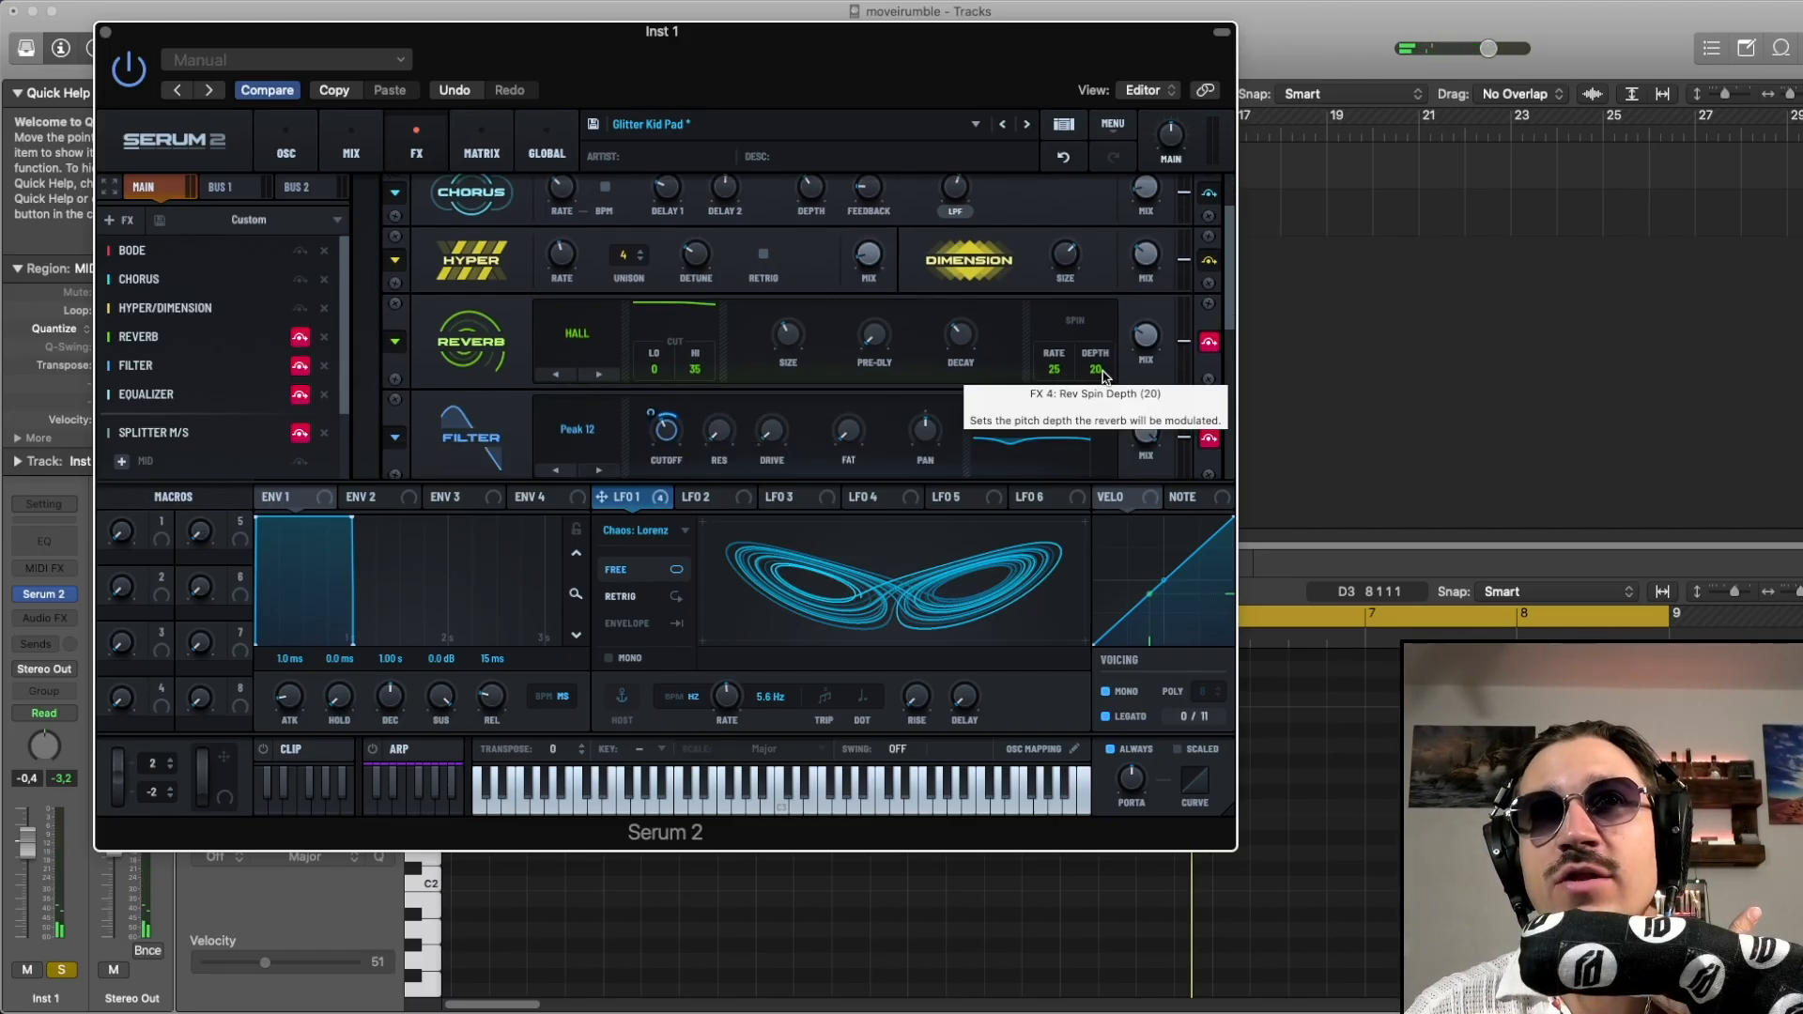
{"action": "left_click", "coordinate": [1210, 343]}
{"action": "mouse_move", "coordinate": [1155, 340]}
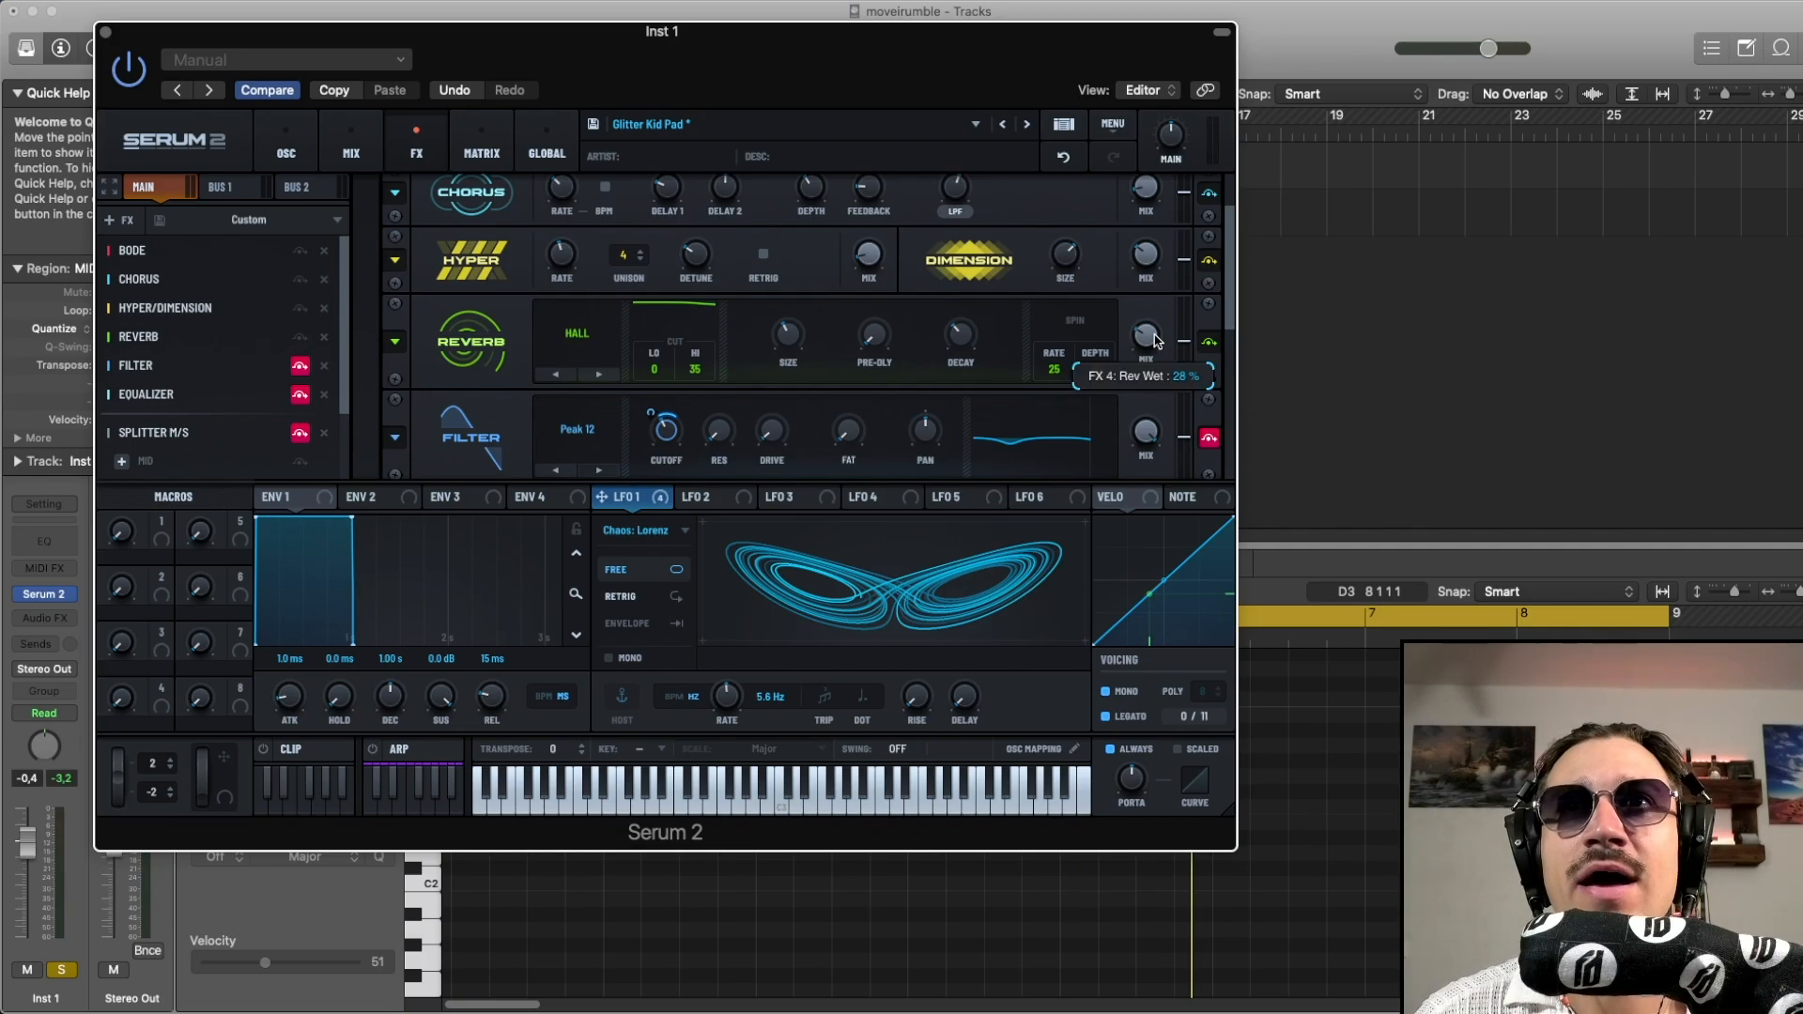
{"action": "mouse_move", "coordinate": [1156, 340]}
{"action": "left_mouse_down"}
{"action": "mouse_move", "coordinate": [1164, 232]}
{"action": "mouse_move", "coordinate": [1145, 335]}
{"action": "left_mouse_up"}
{"action": "key", "text": "space"}
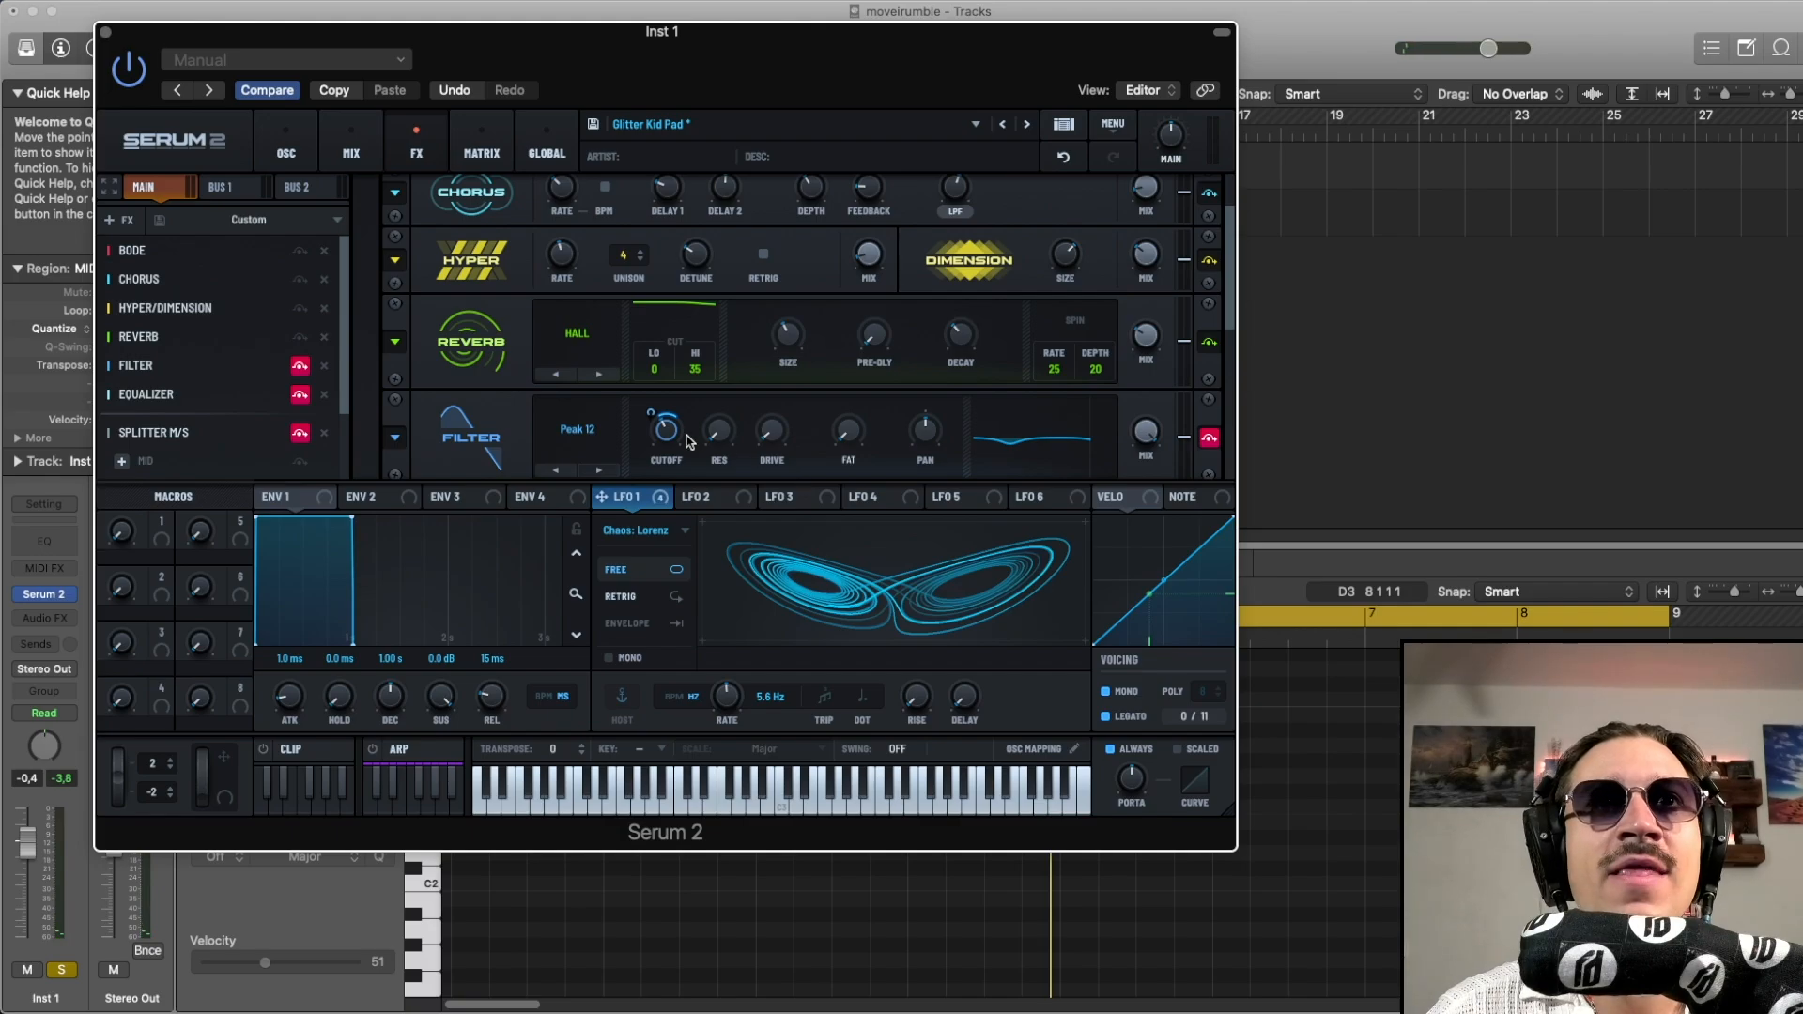
Check the cutoff and its modulation on the Peak 12 filter effect, and reactivate that filter
{"action": "scroll", "coordinate": [507, 437], "scroll_direction": "down", "scroll_amount": 2}
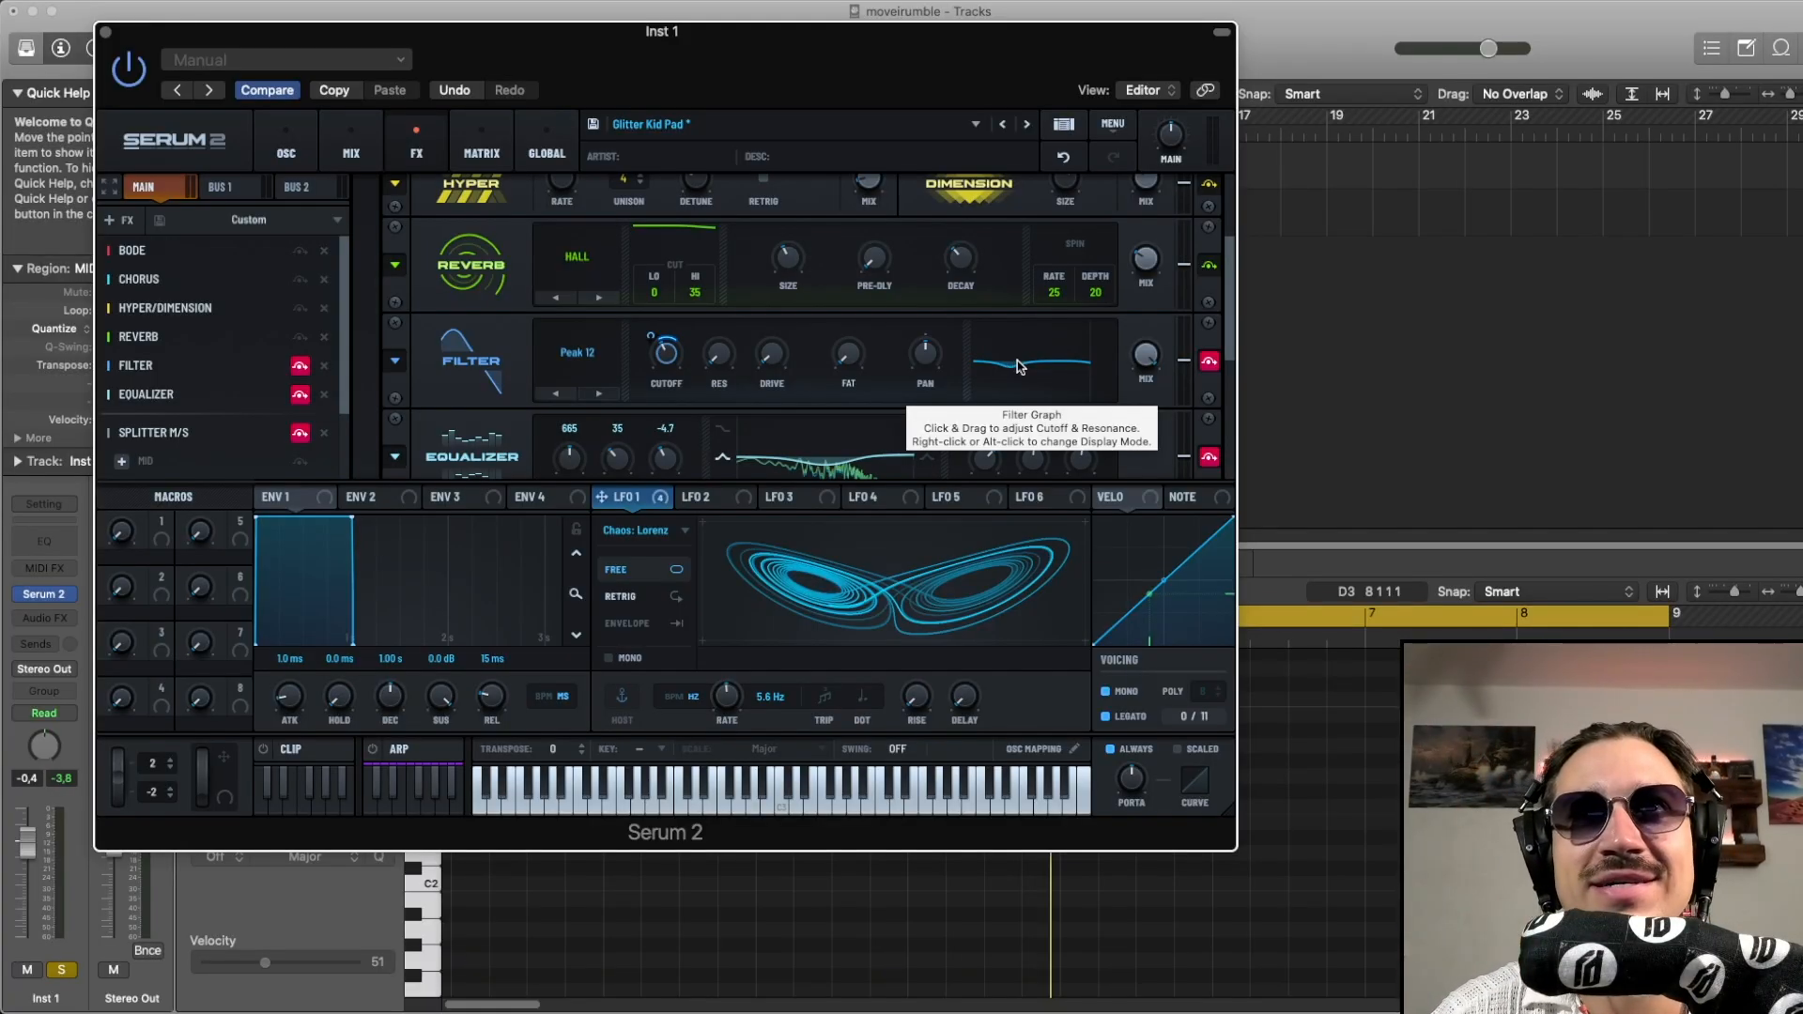
{"action": "mouse_move", "coordinate": [673, 364]}
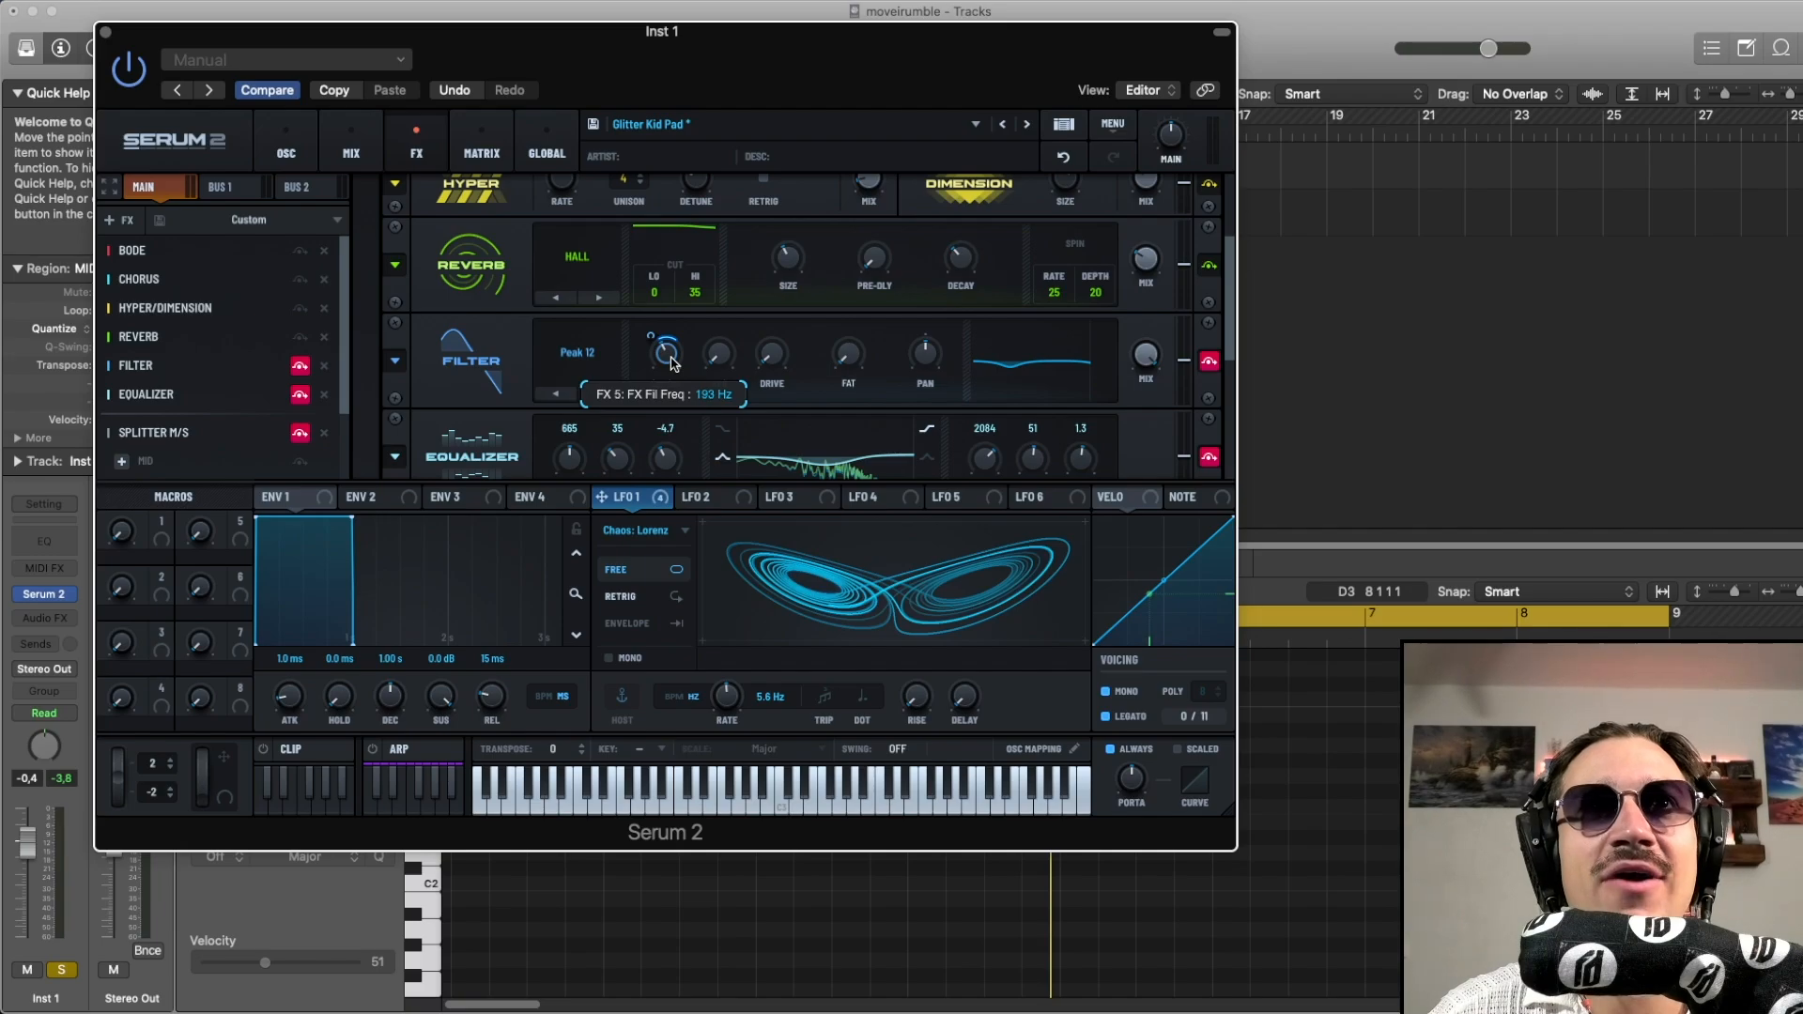
{"action": "mouse_move", "coordinate": [656, 333]}
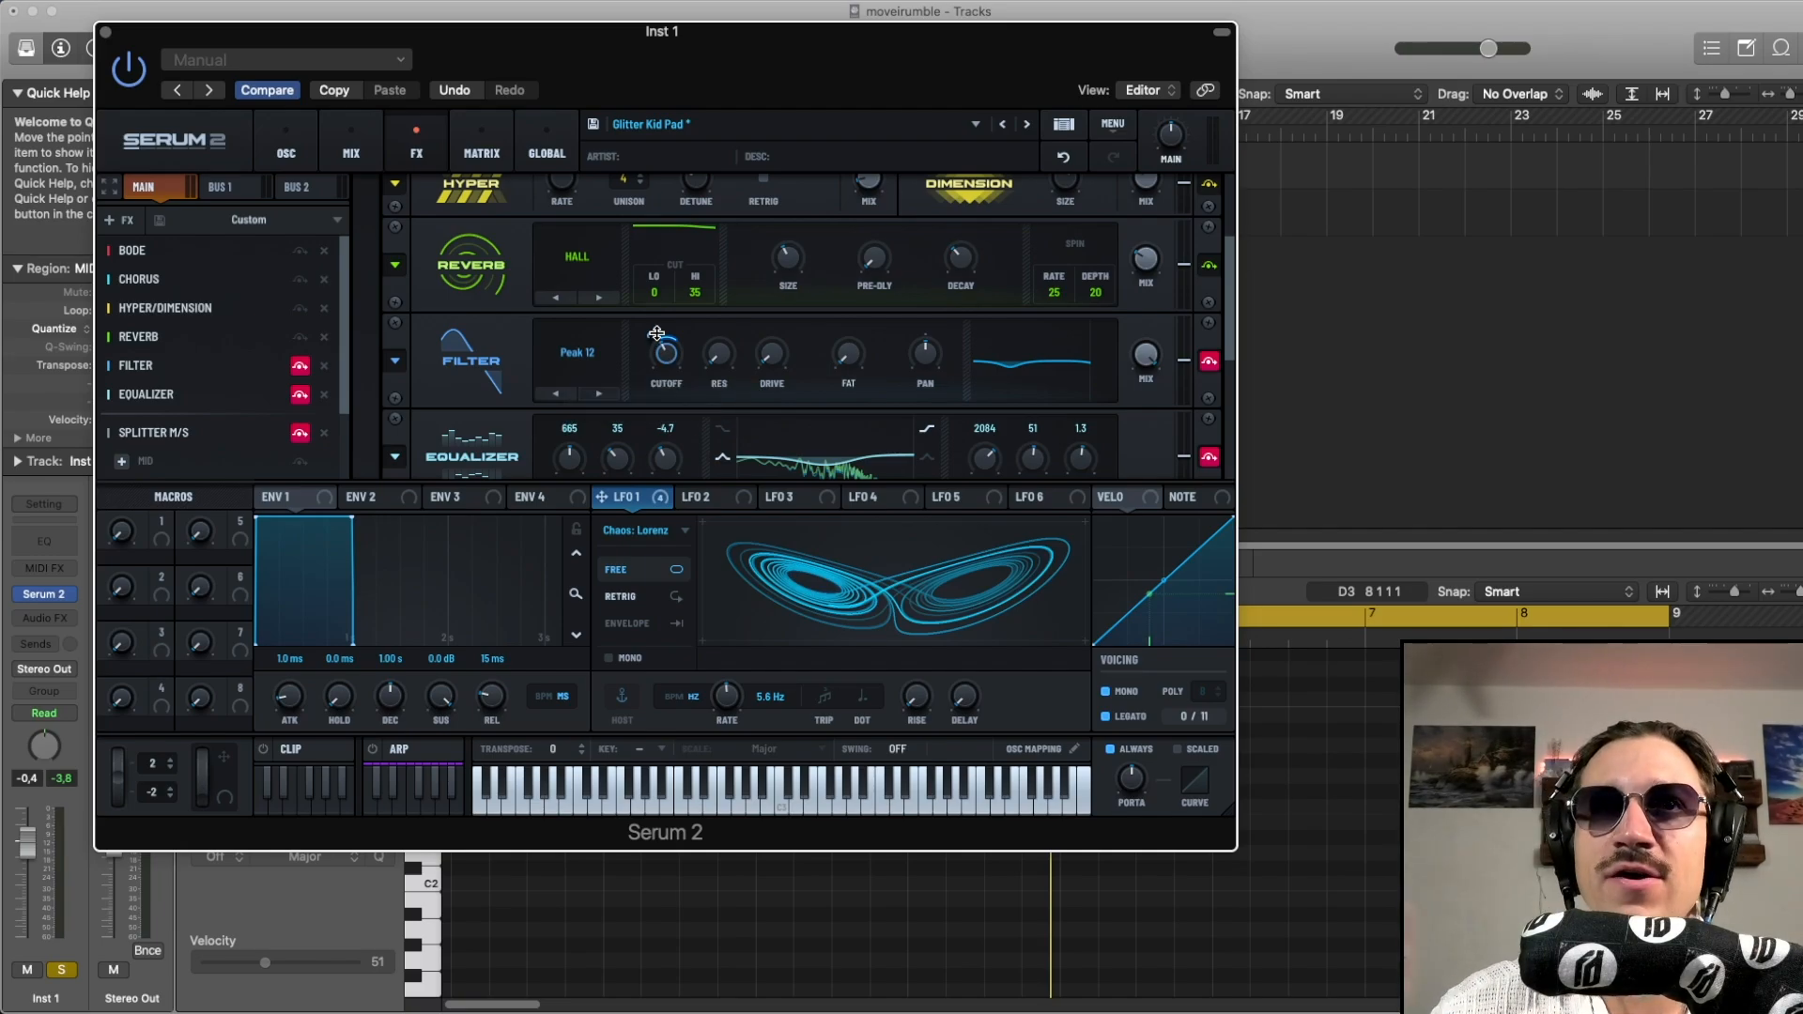
{"action": "key", "text": "space"}
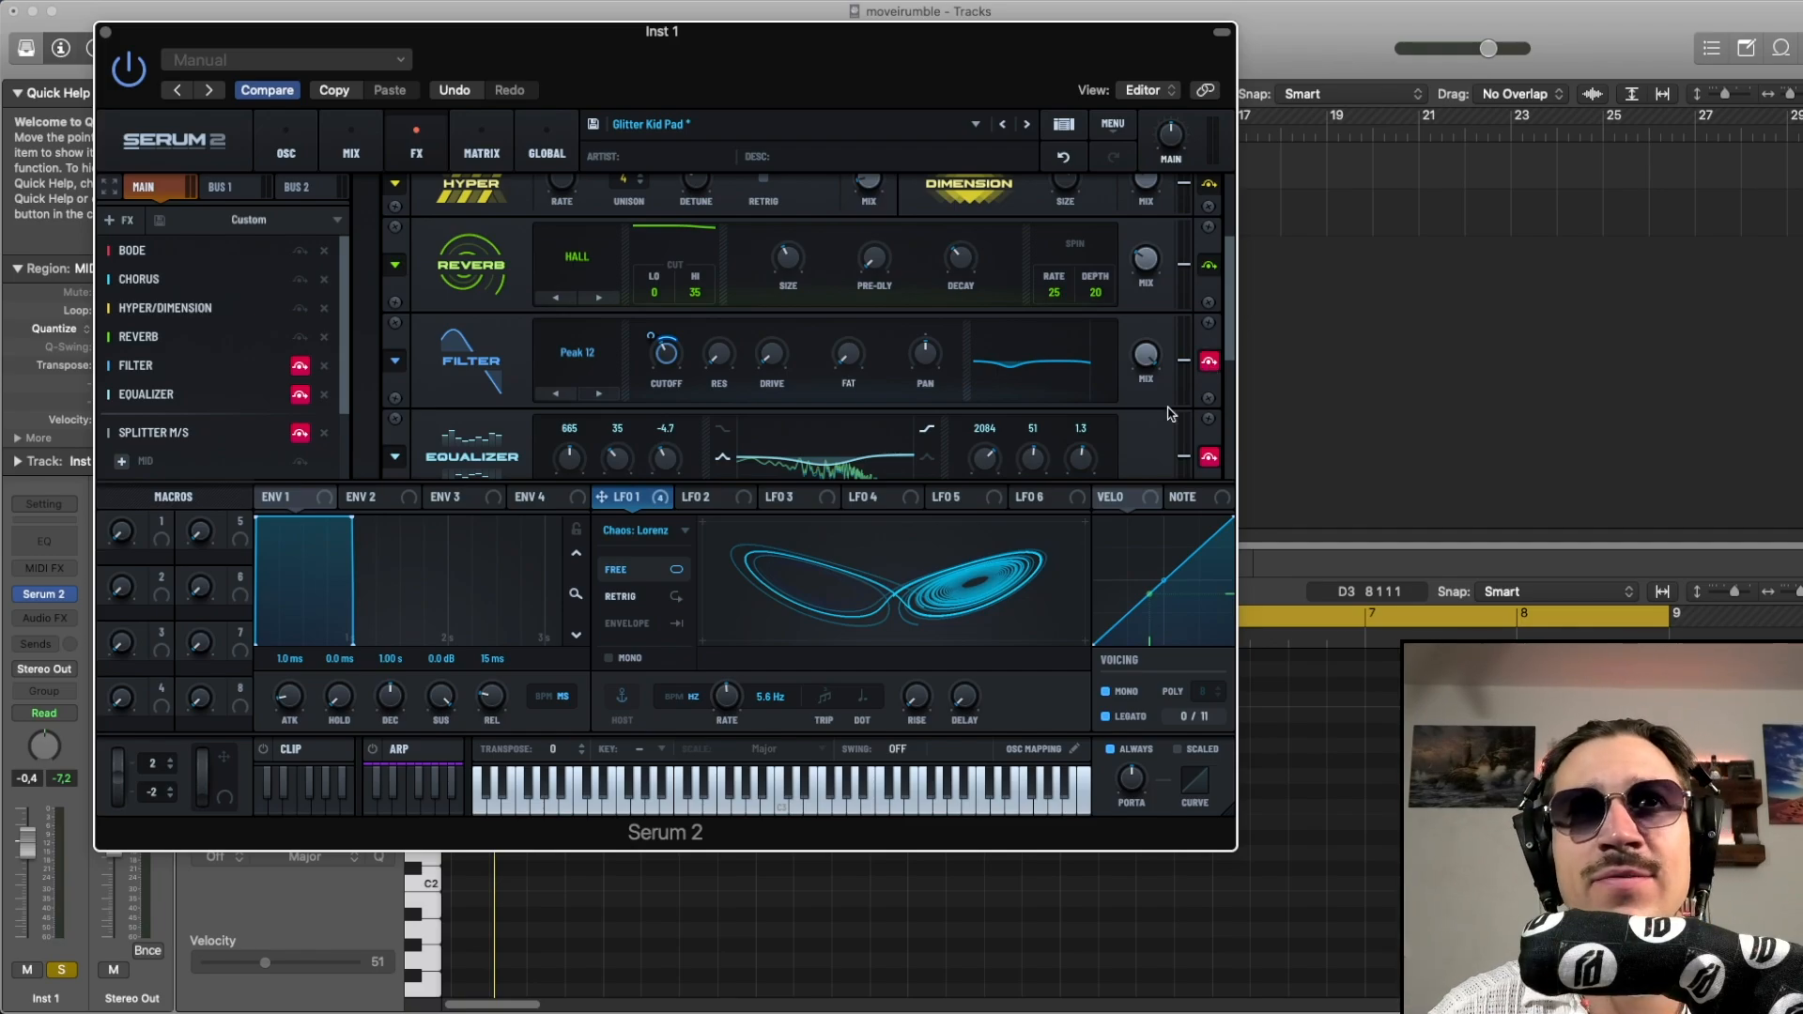
{"action": "left_click", "coordinate": [1207, 369]}
Reactivate the first equalizer after the filter effect and listen to the loop with it on
{"action": "scroll", "coordinate": [1164, 394], "scroll_direction": "down", "scroll_amount": 2}
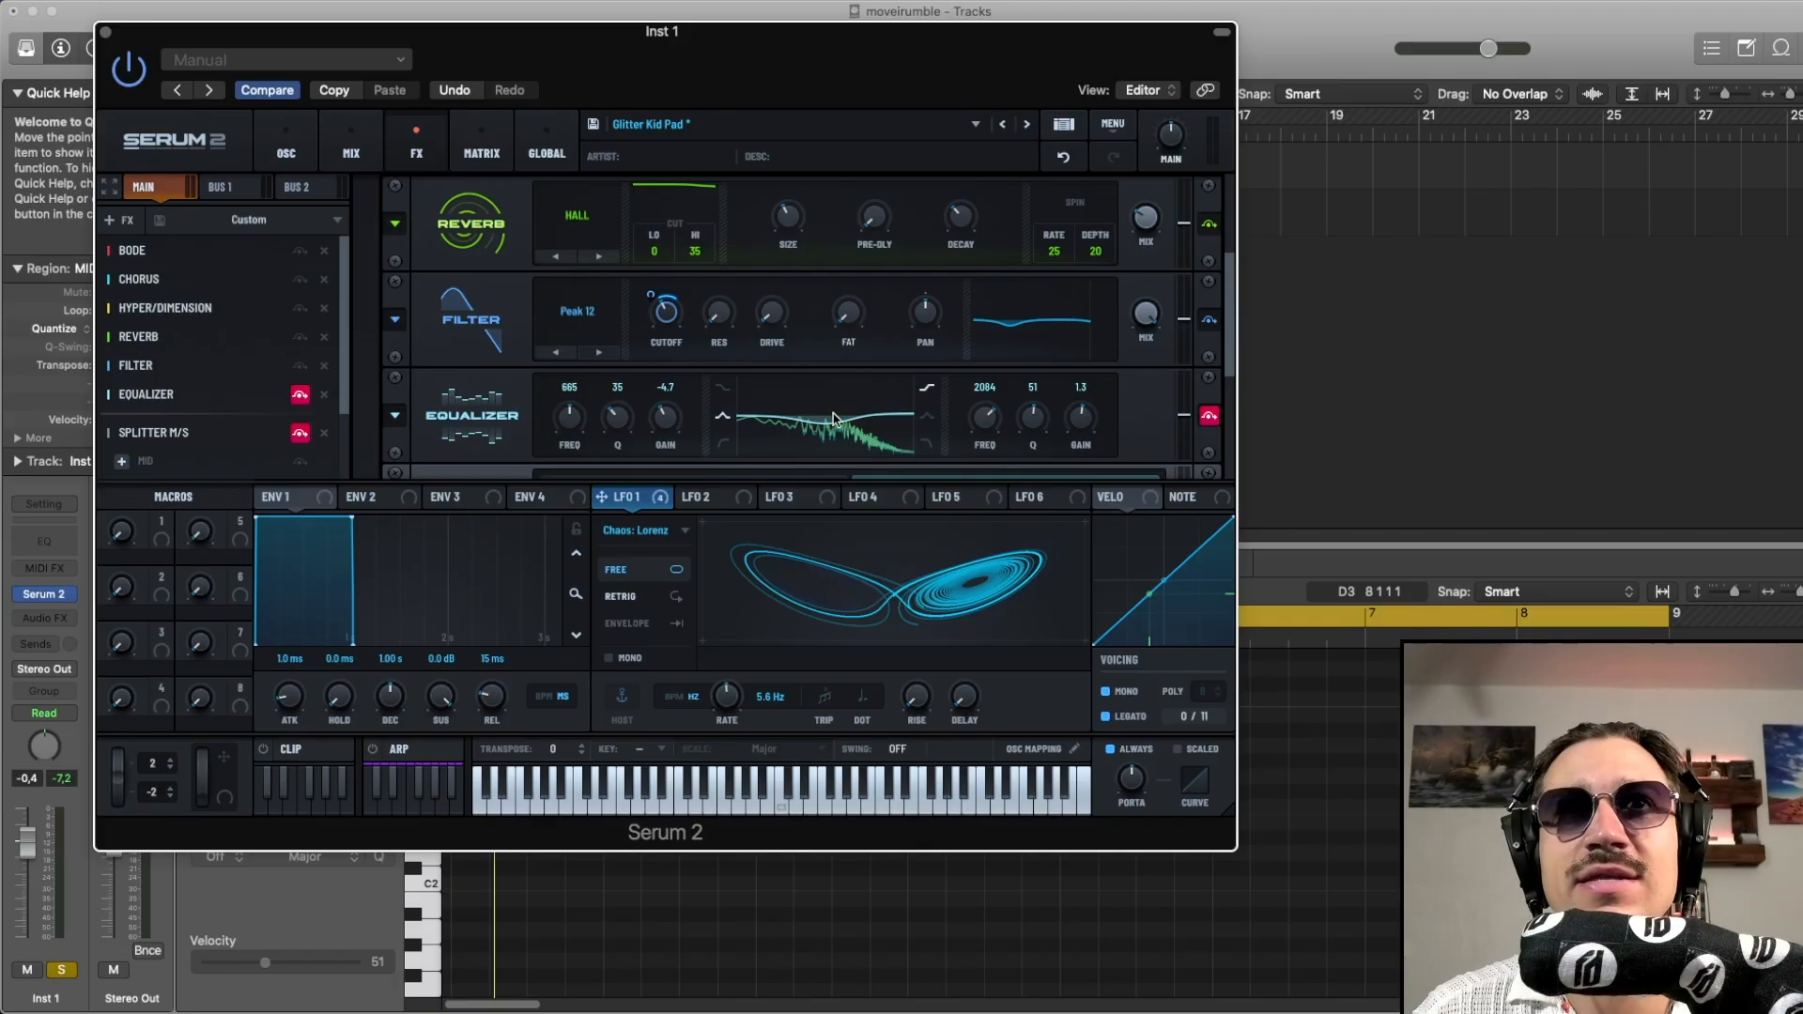
{"action": "key", "text": "space"}
{"action": "key", "text": "space"}
{"action": "left_click", "coordinate": [1202, 415]}
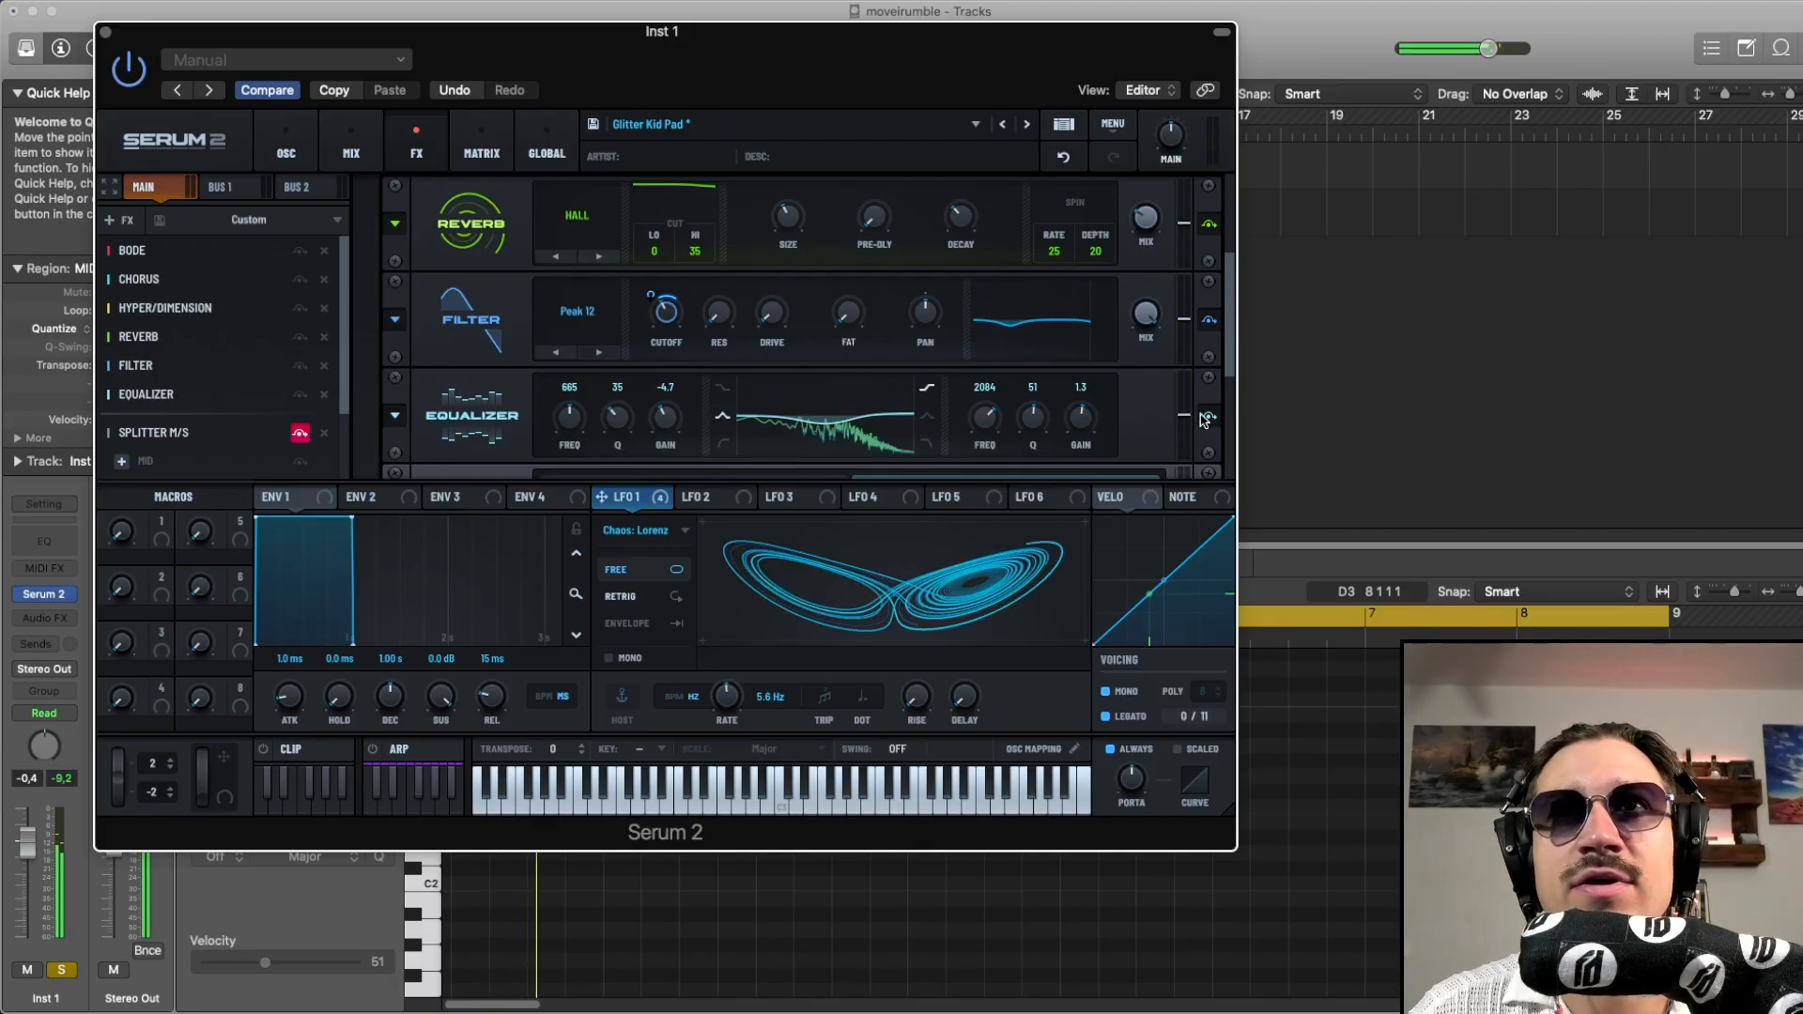
{"action": "key", "text": "space"}
Try a low-band gain of 0 dB on the first equalizer during playback, and undo the change
{"action": "left_click_drag", "start_coordinate": [660, 432], "coordinate": [669, 412]}
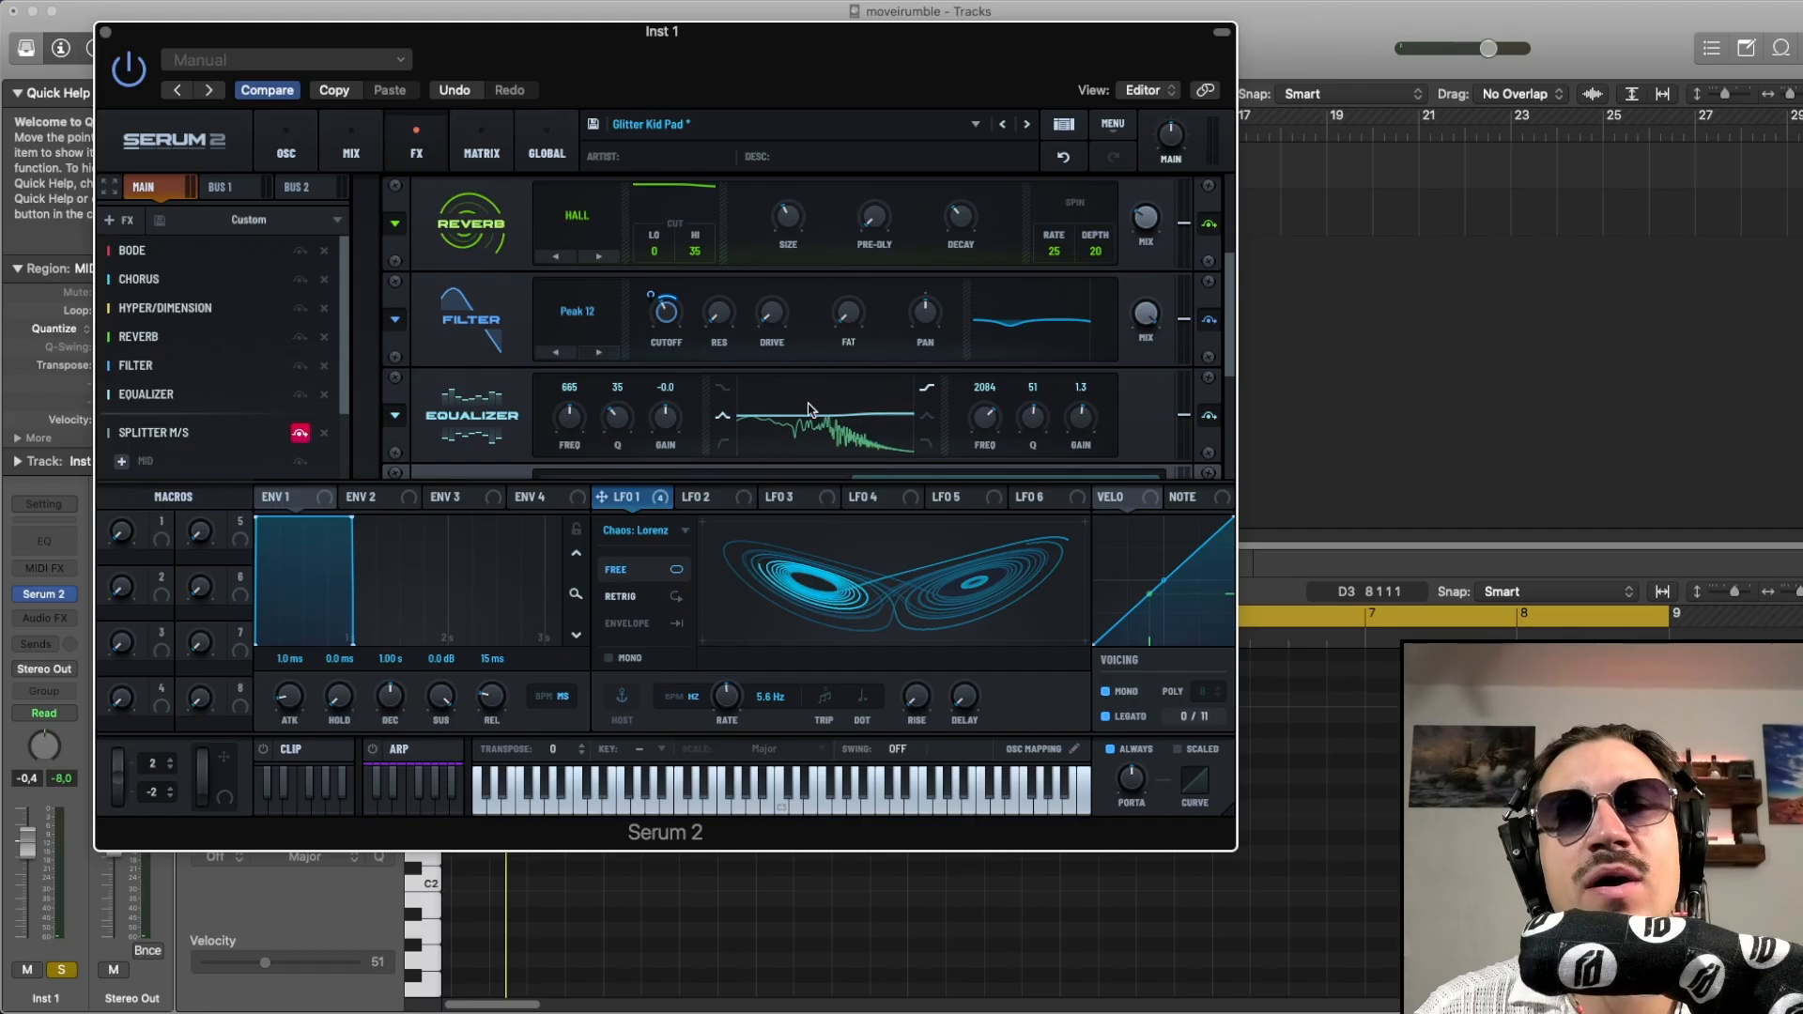
{"action": "key", "text": "space"}
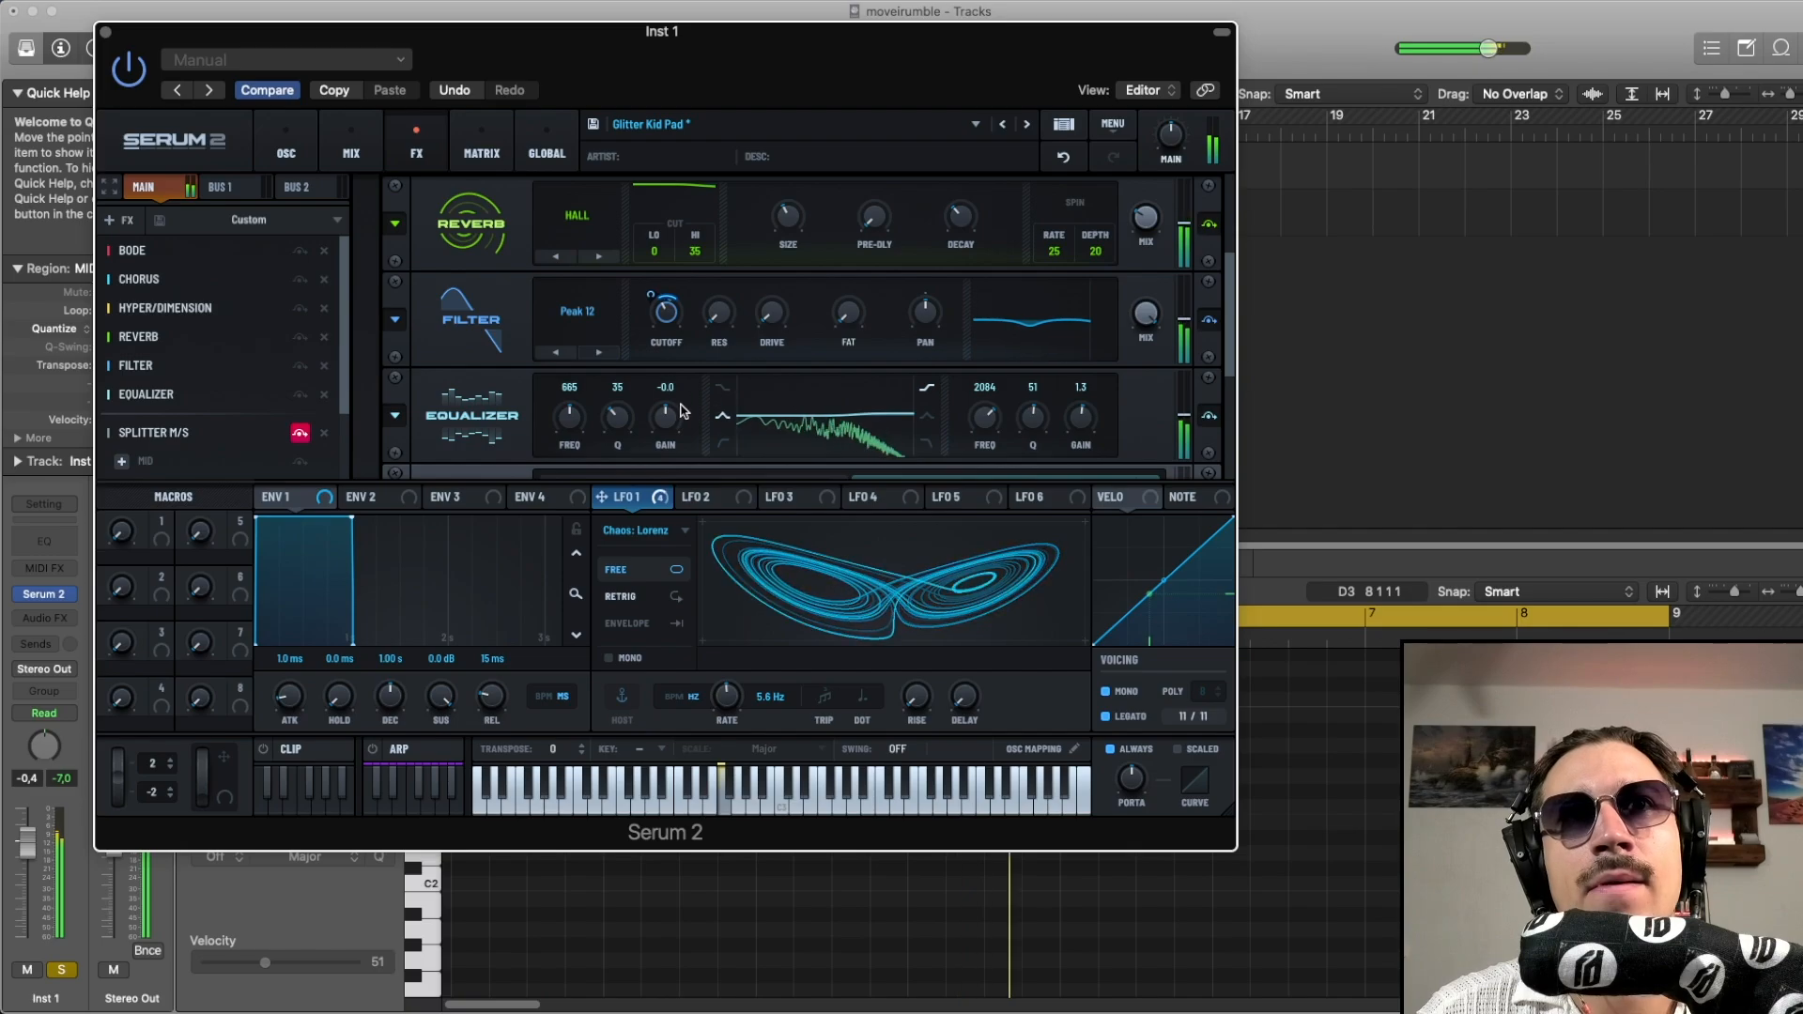
{"action": "key", "text": "space"}
{"action": "left_click", "coordinate": [1063, 157]}
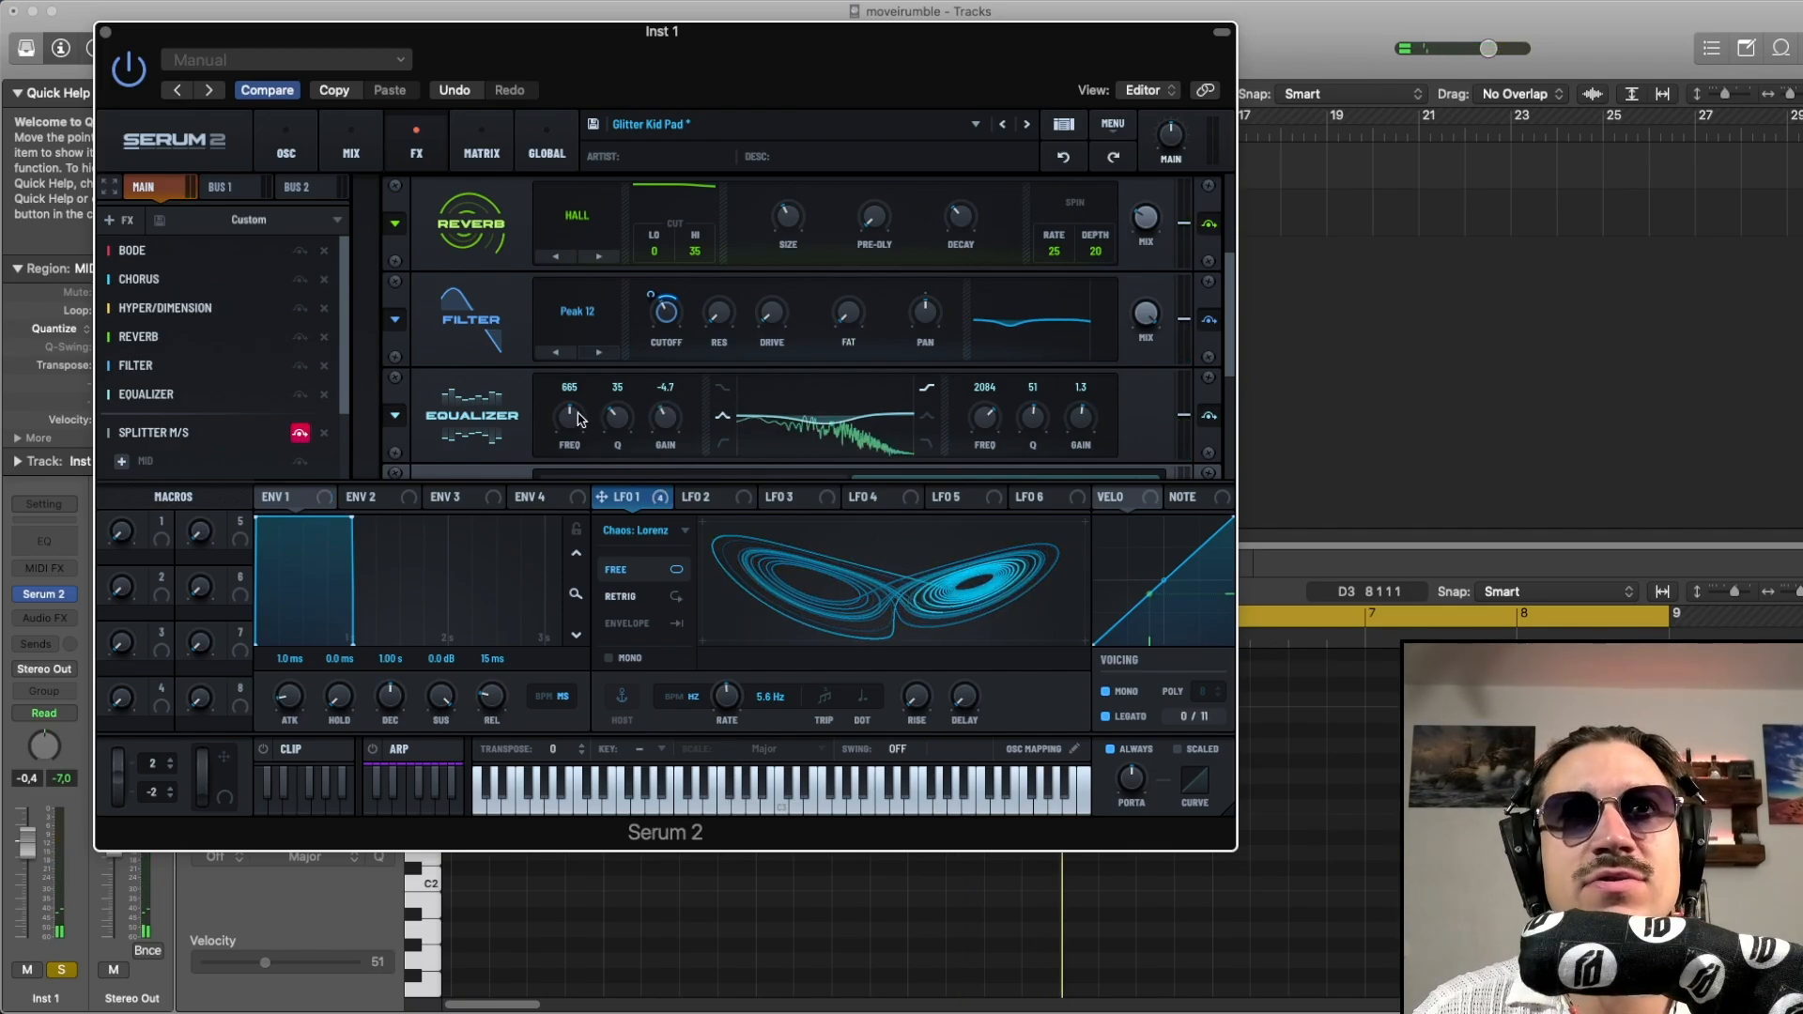
{"action": "key", "text": "space"}
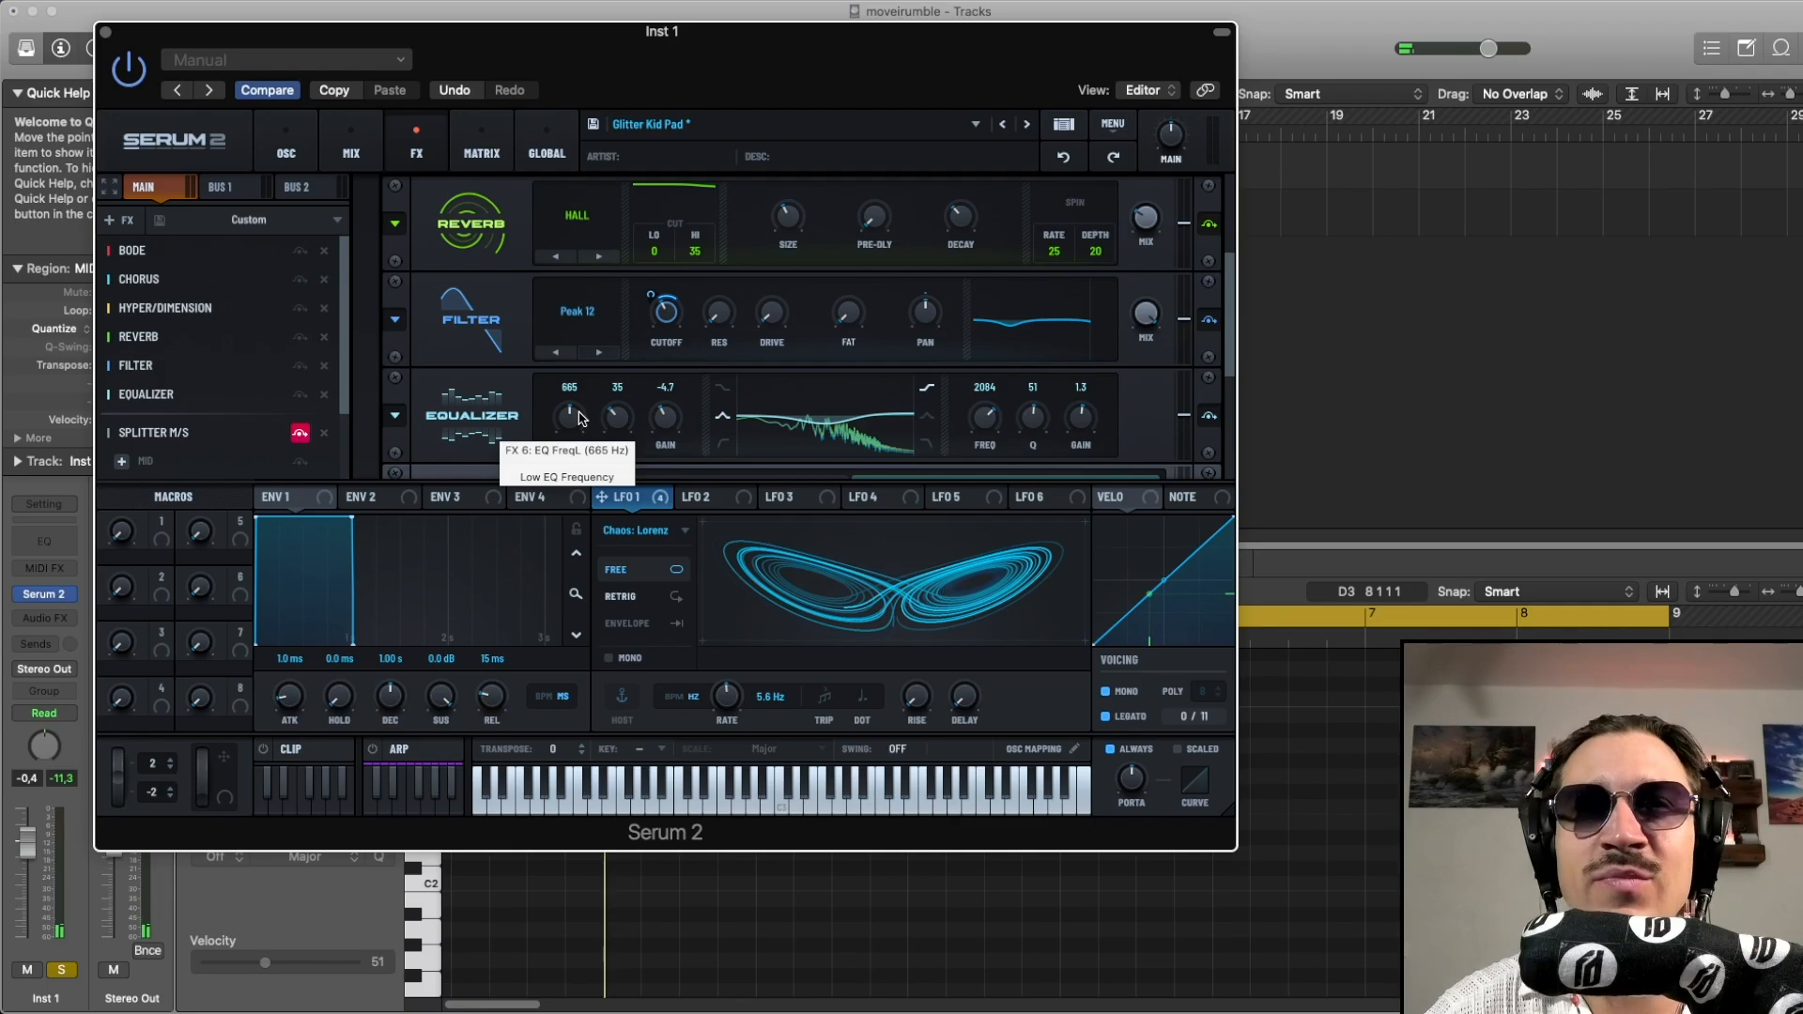
Reactivate the M/S splitter during playback and examine the low-cut equalizer on its side channel
{"action": "scroll", "coordinate": [247, 415], "scroll_direction": "down", "scroll_amount": 2}
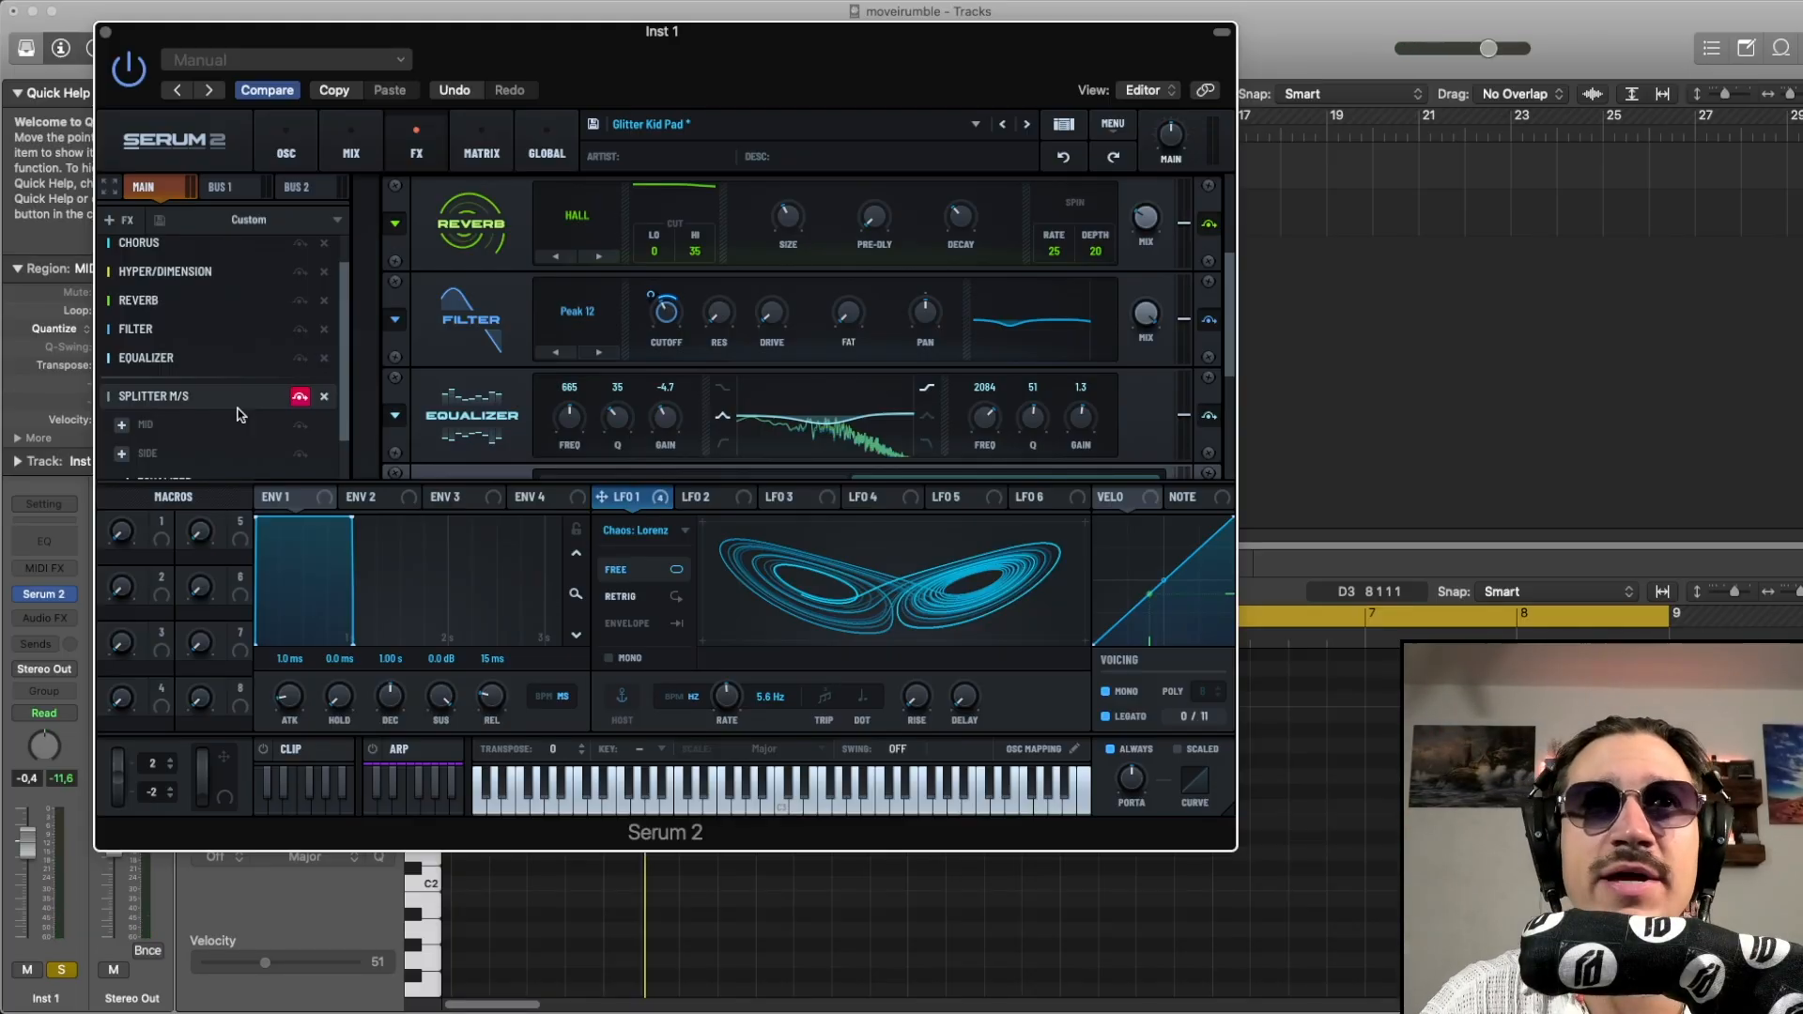
{"action": "scroll", "coordinate": [239, 415], "scroll_direction": "down", "scroll_amount": 2}
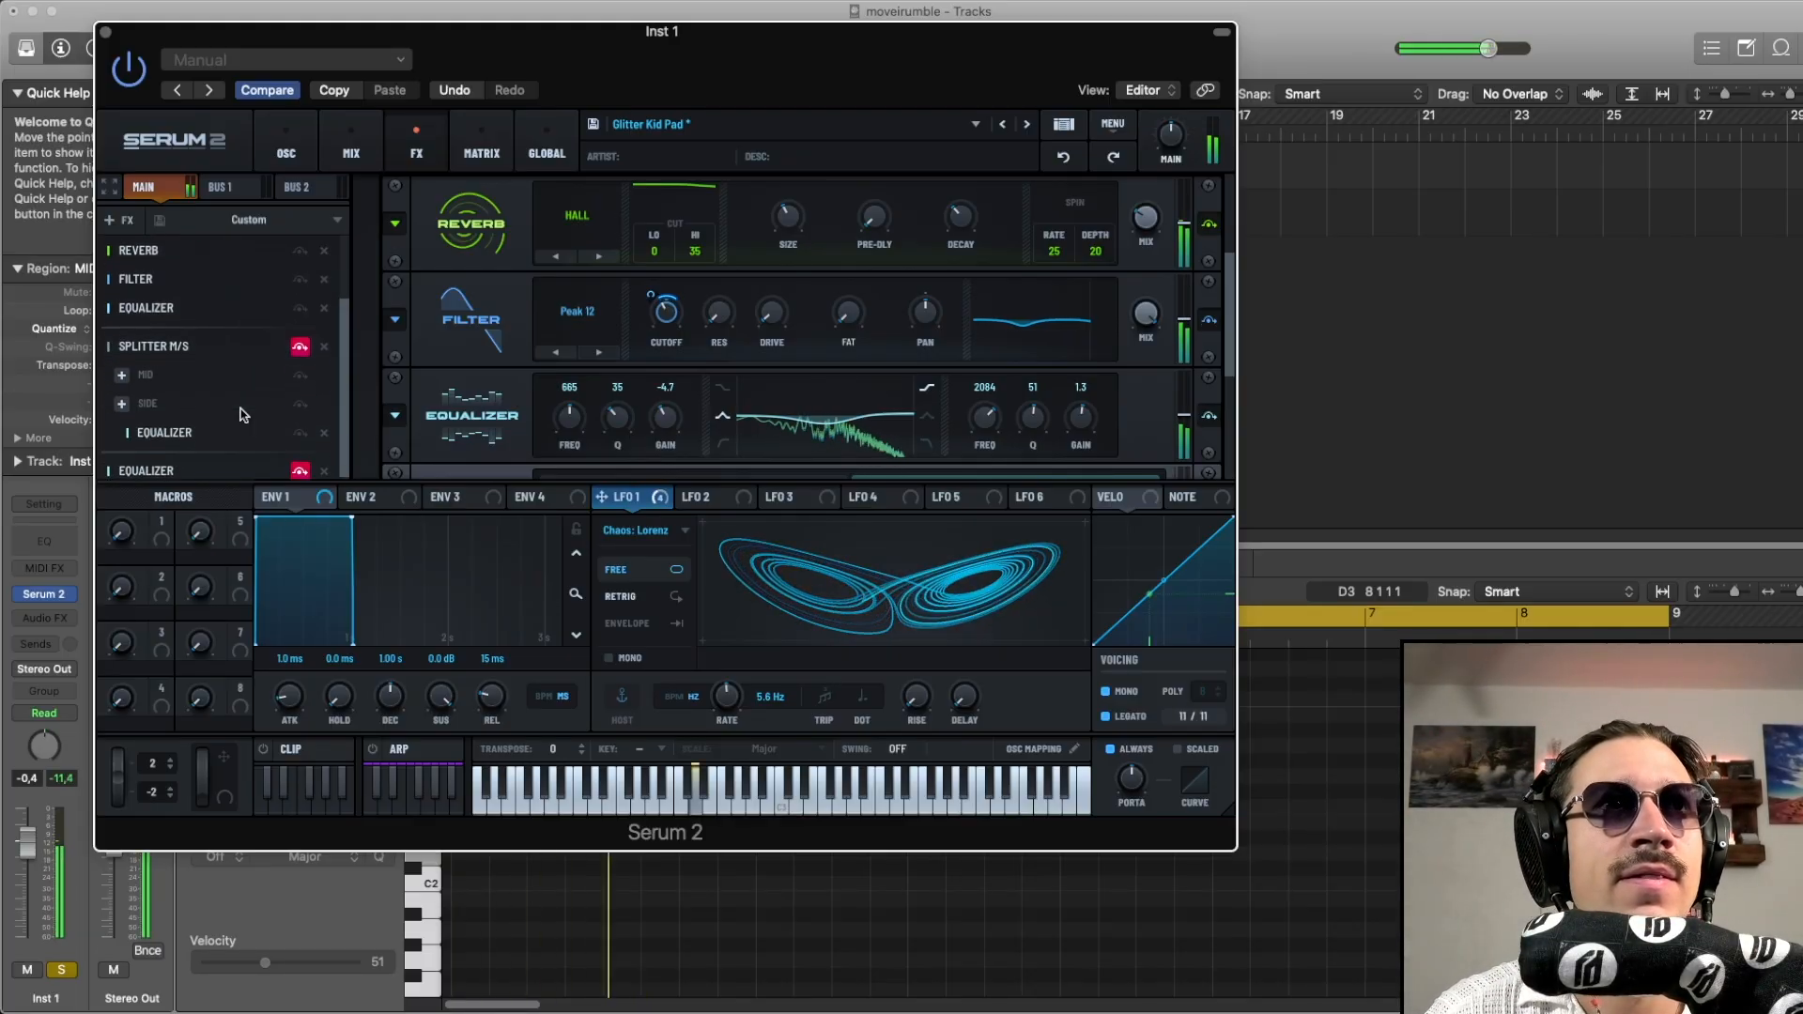
{"action": "left_click", "coordinate": [299, 342]}
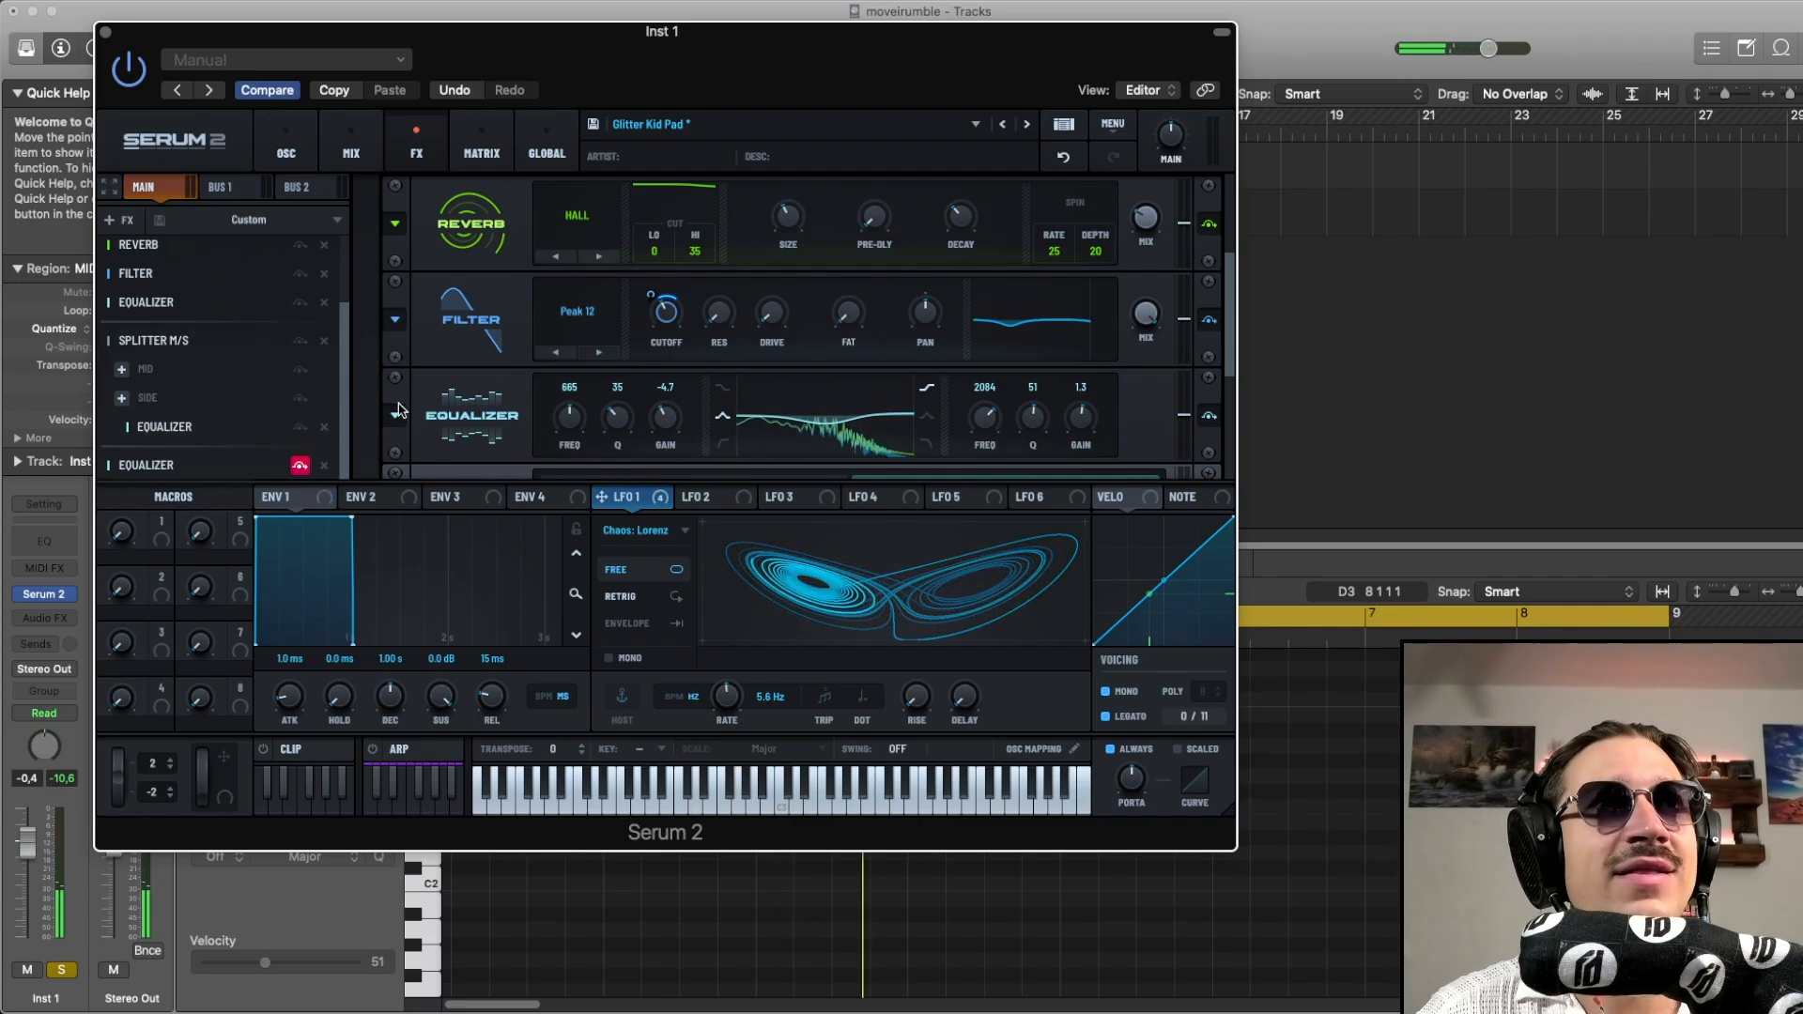
{"action": "scroll", "coordinate": [485, 413], "scroll_direction": "down", "scroll_amount": 3}
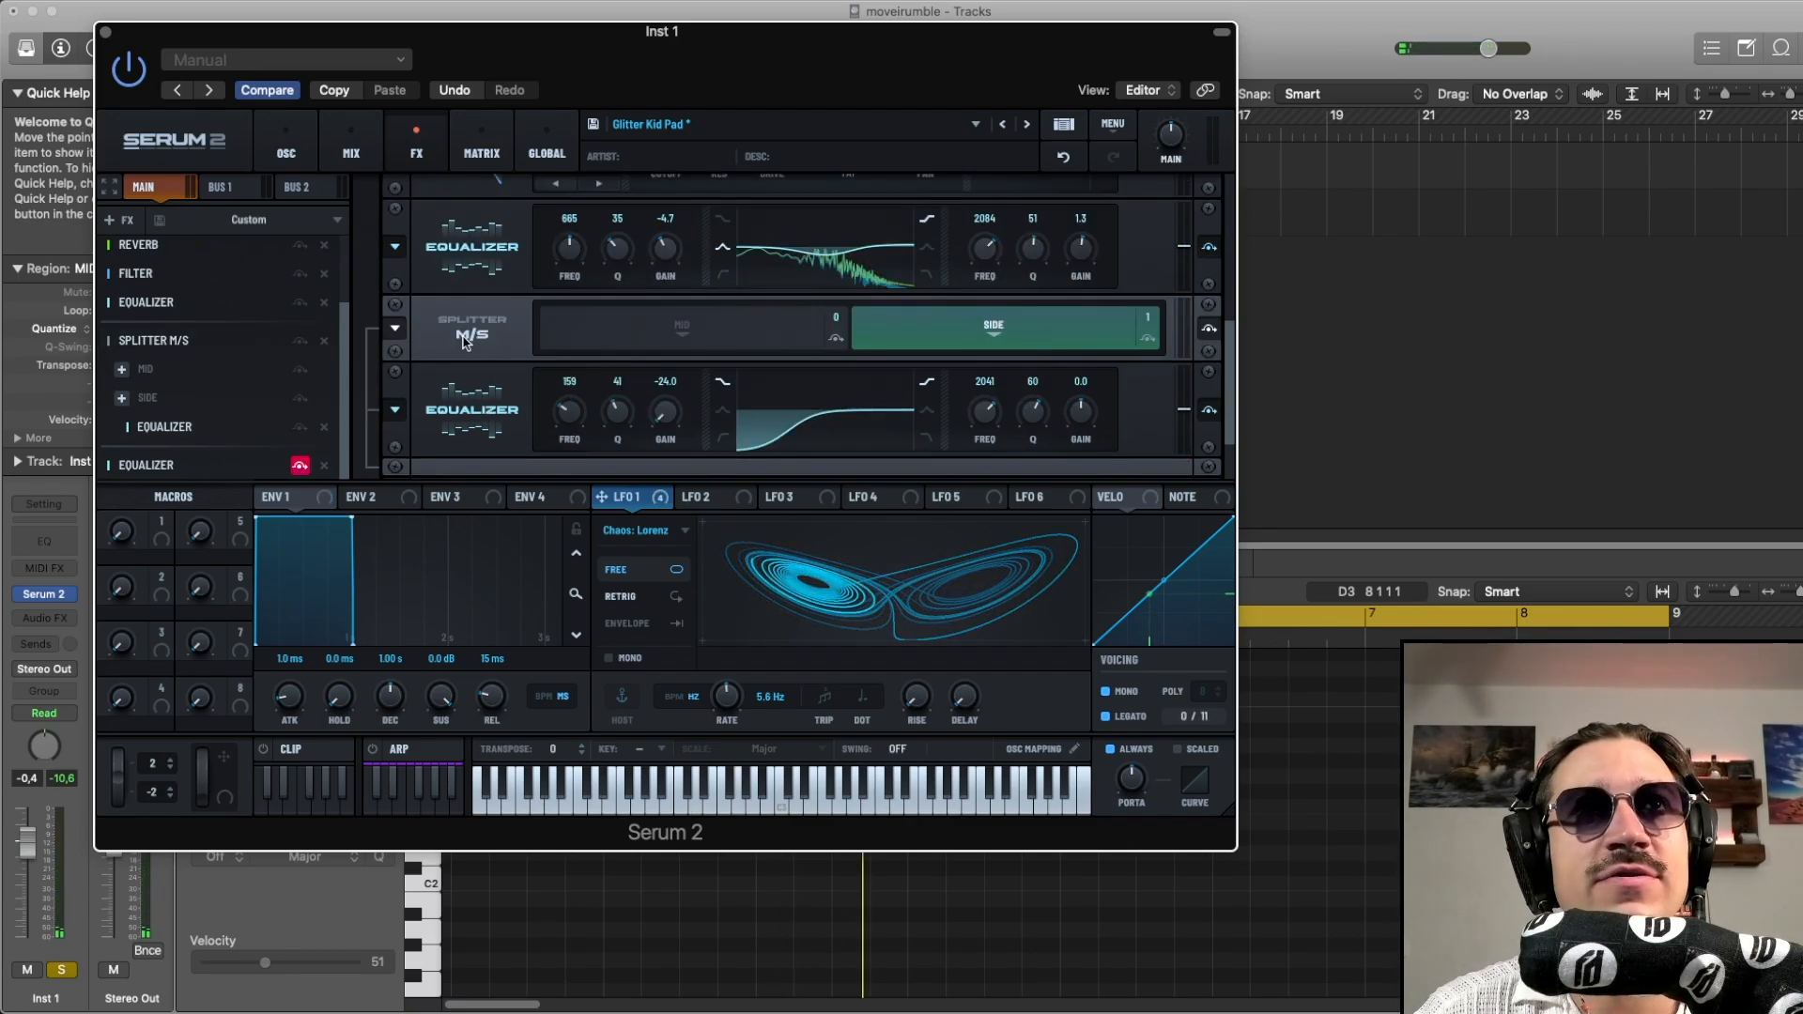
{"action": "scroll", "coordinate": [463, 341], "scroll_direction": "down", "scroll_amount": 2}
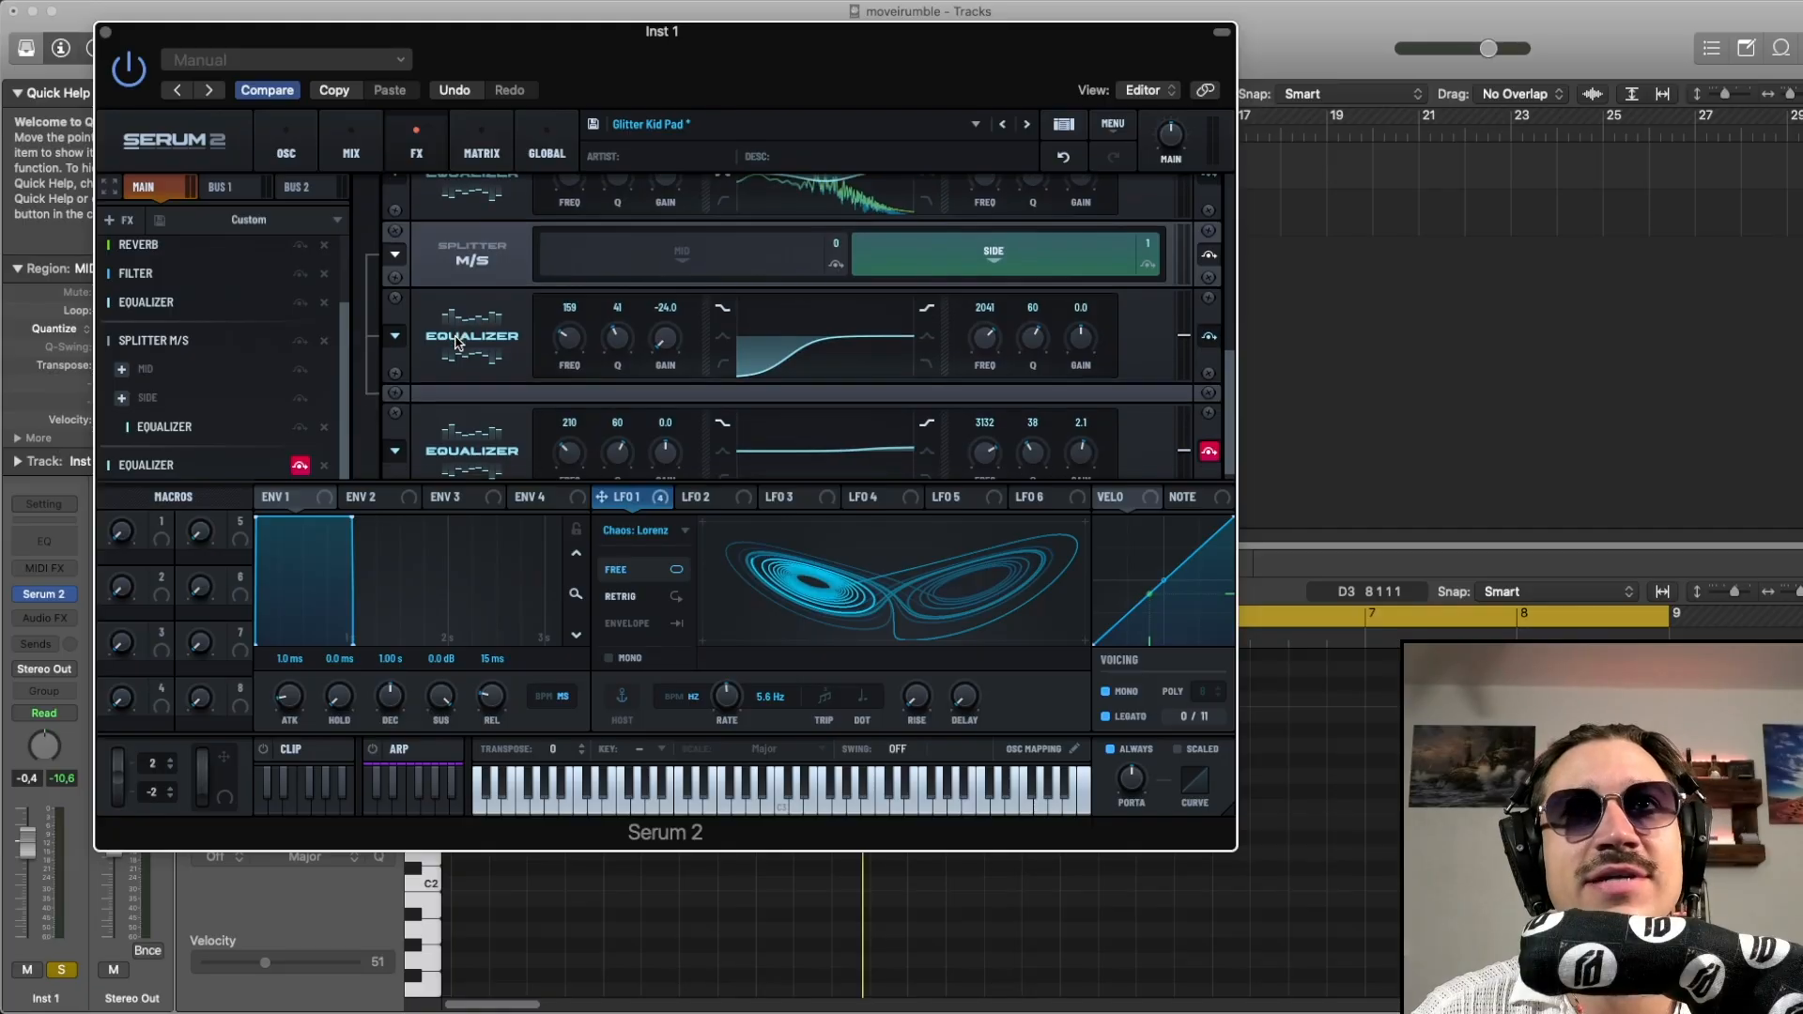
{"action": "scroll", "coordinate": [455, 343], "scroll_direction": "down", "scroll_amount": 1}
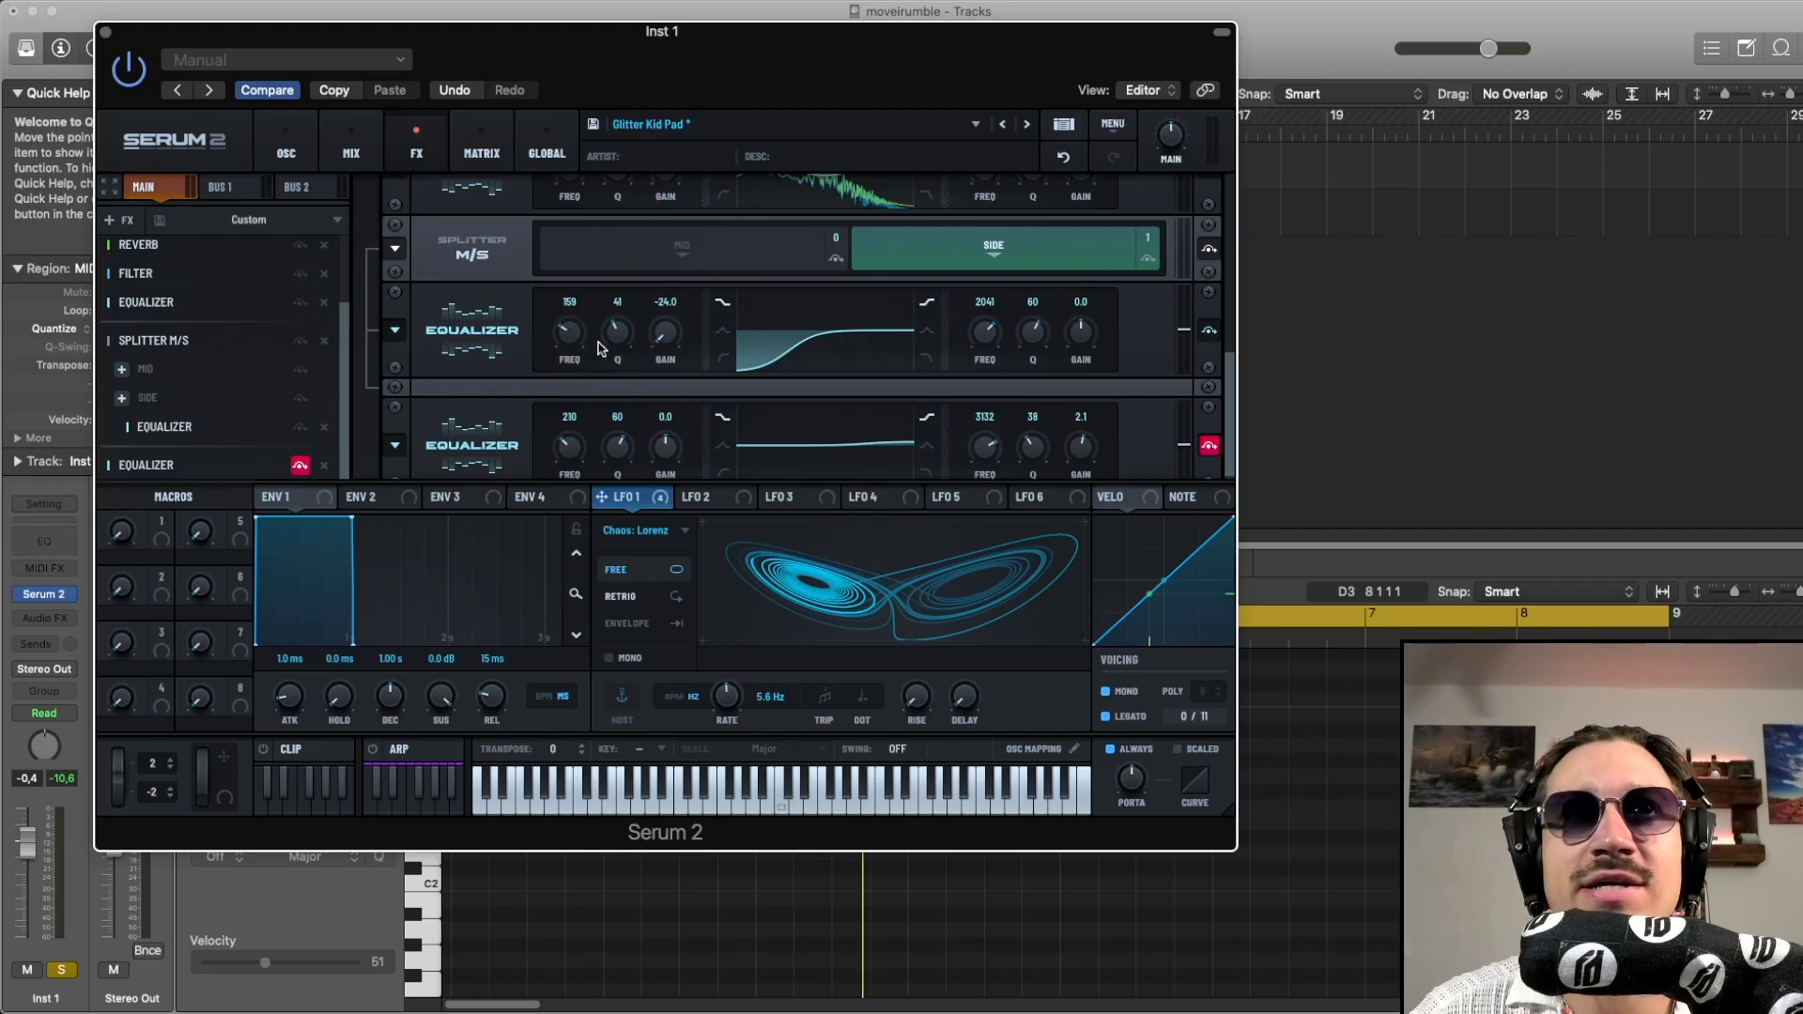
Try other low-cut frequencies on the side channel's equalizer during playback, and return it to 159 Hz
{"action": "key", "text": "space"}
{"action": "left_click_drag", "start_coordinate": [579, 338], "coordinate": [566, 431]}
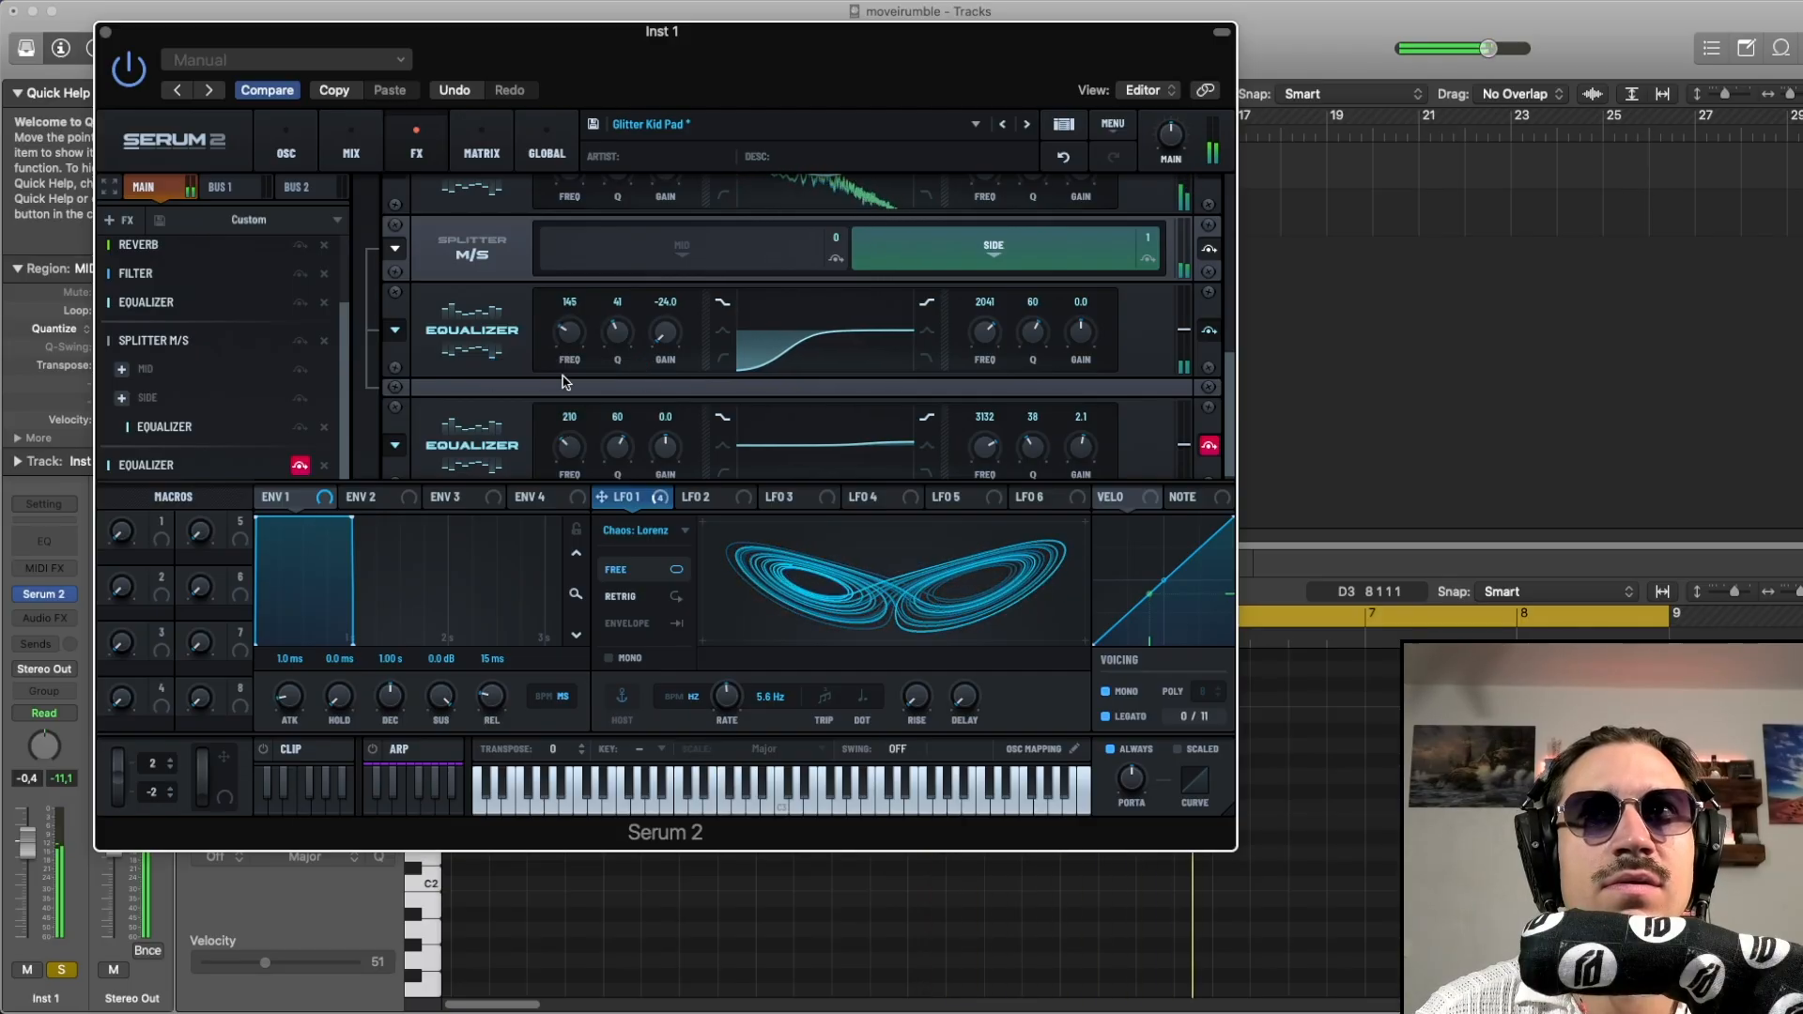
{"action": "left_click_drag", "start_coordinate": [569, 335], "coordinate": [569, 330]}
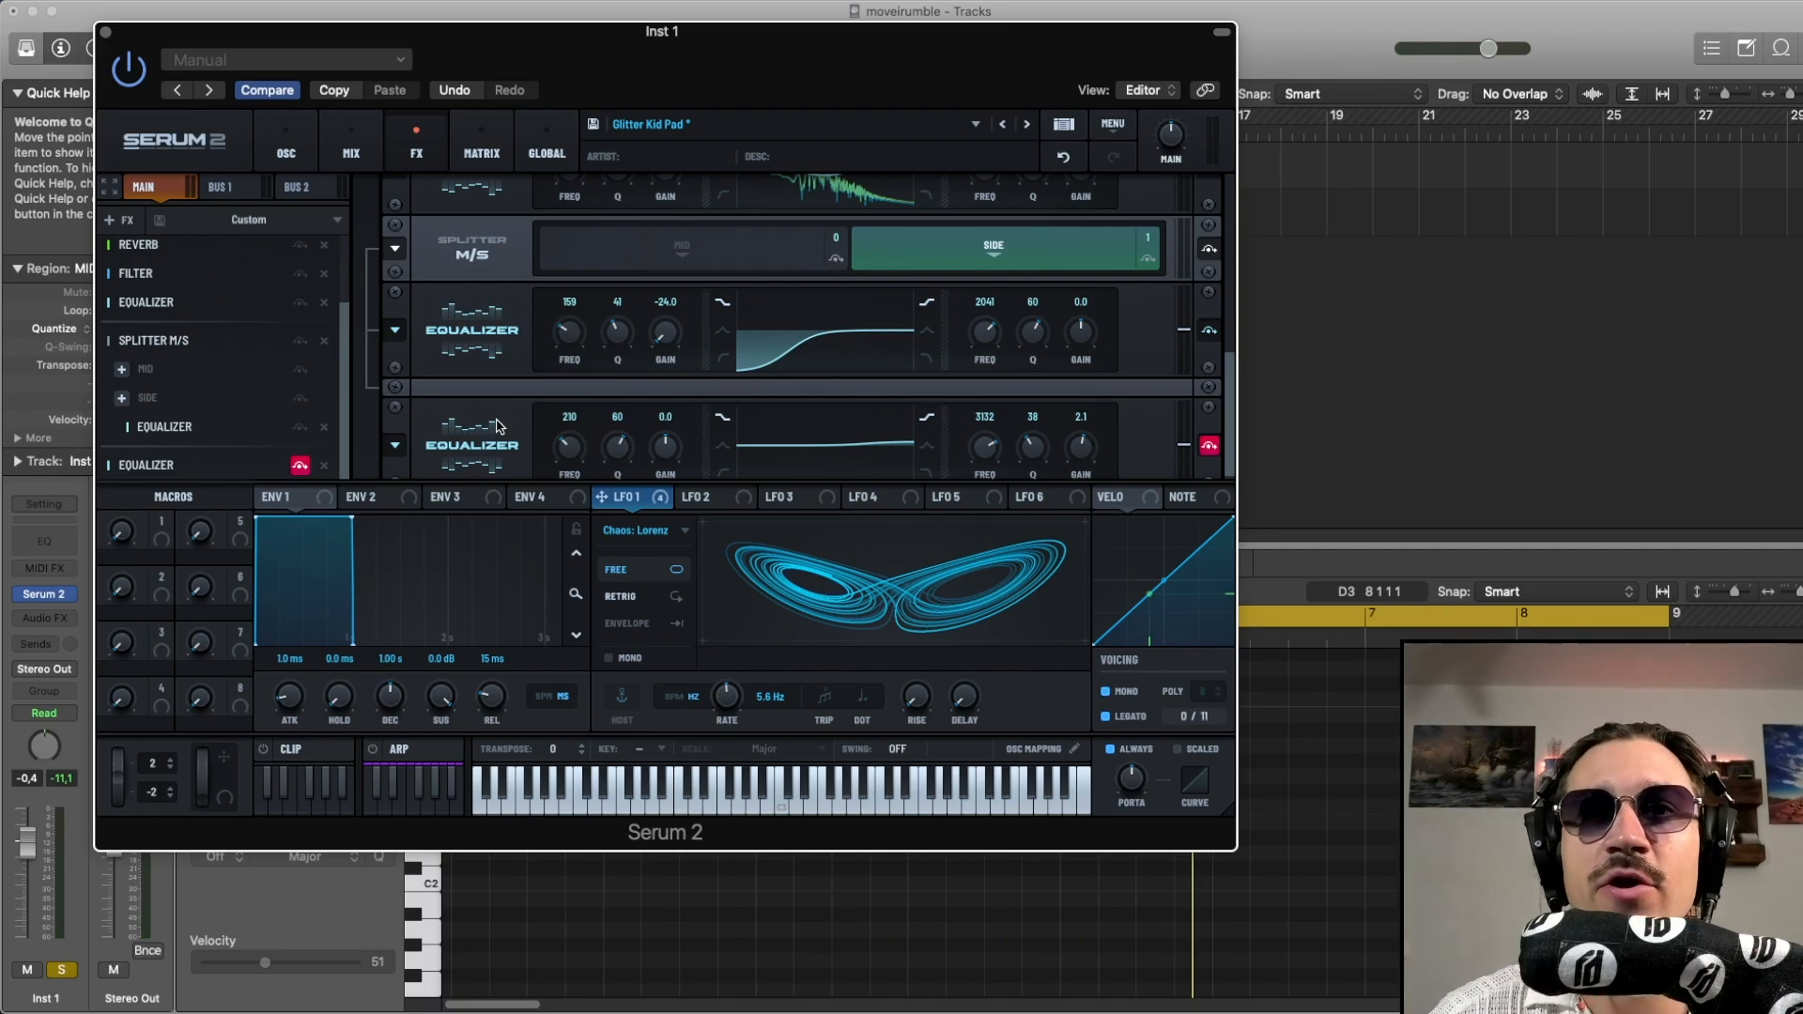
Play the loop and reactivate the last equalizer in the effects chain
{"action": "scroll", "coordinate": [503, 413], "scroll_direction": "down", "scroll_amount": 1}
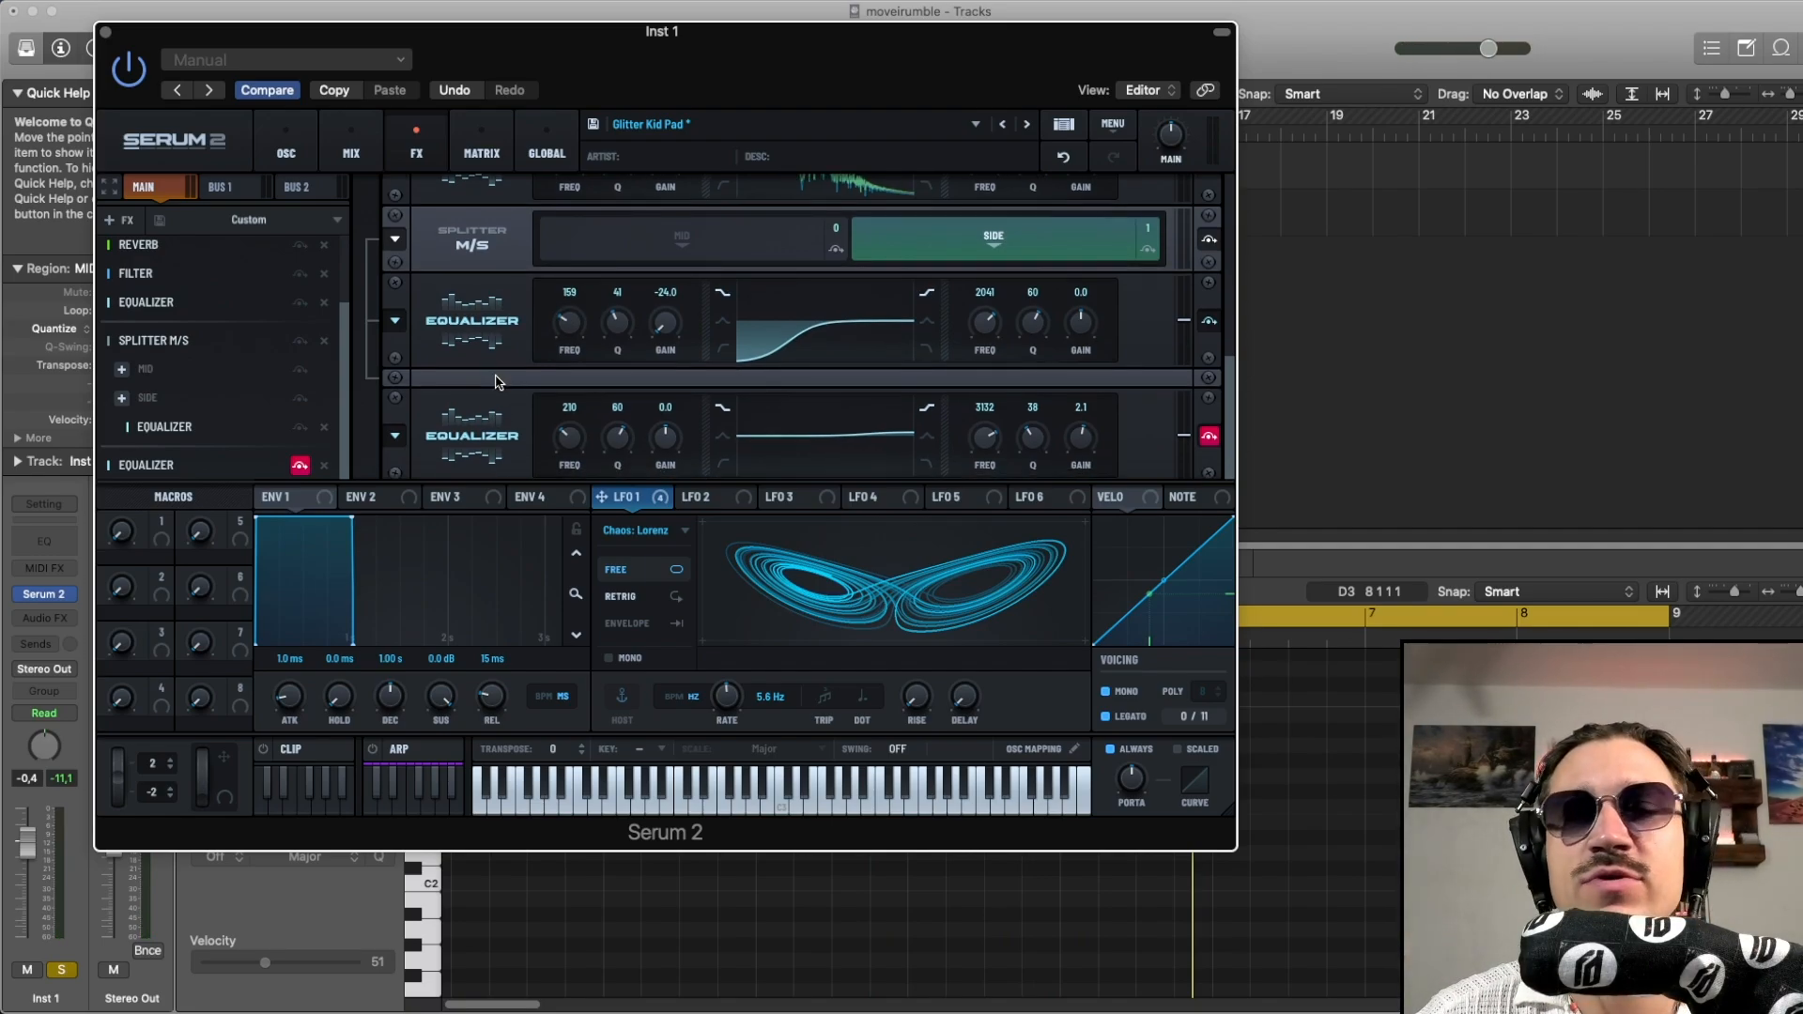
{"action": "scroll", "coordinate": [497, 380], "scroll_direction": "down", "scroll_amount": 1}
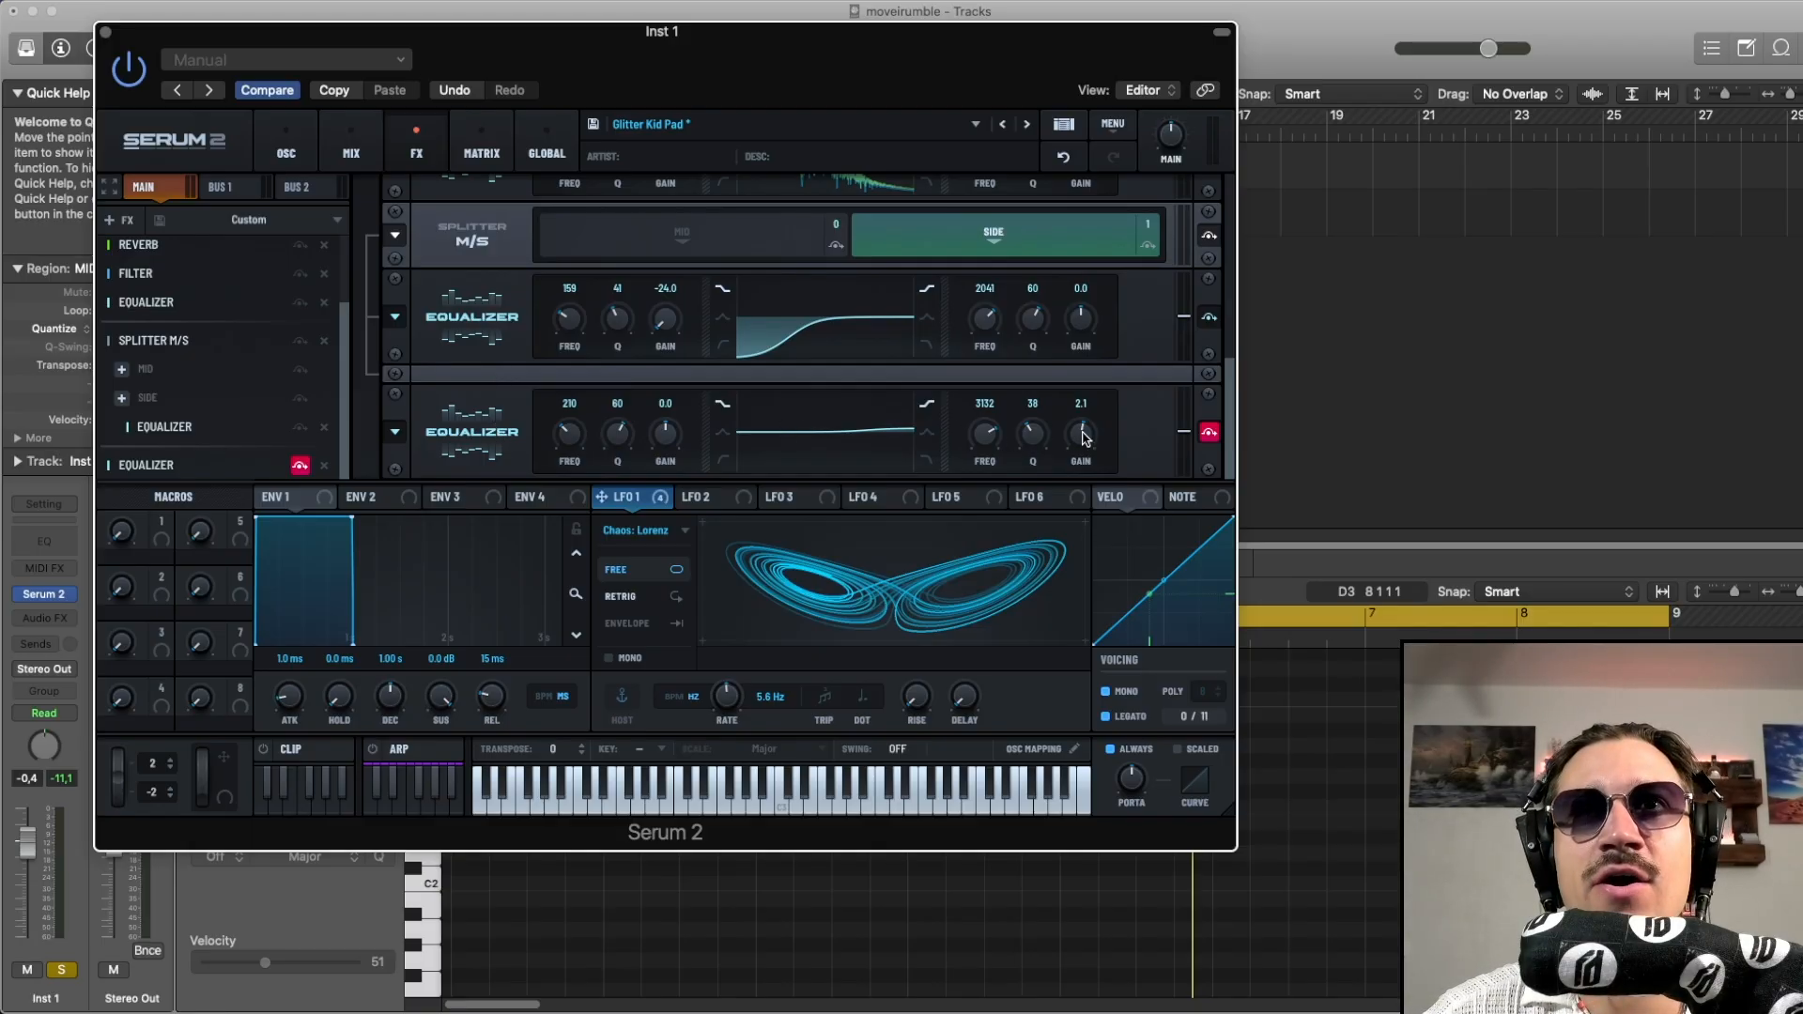
{"action": "key", "text": "space"}
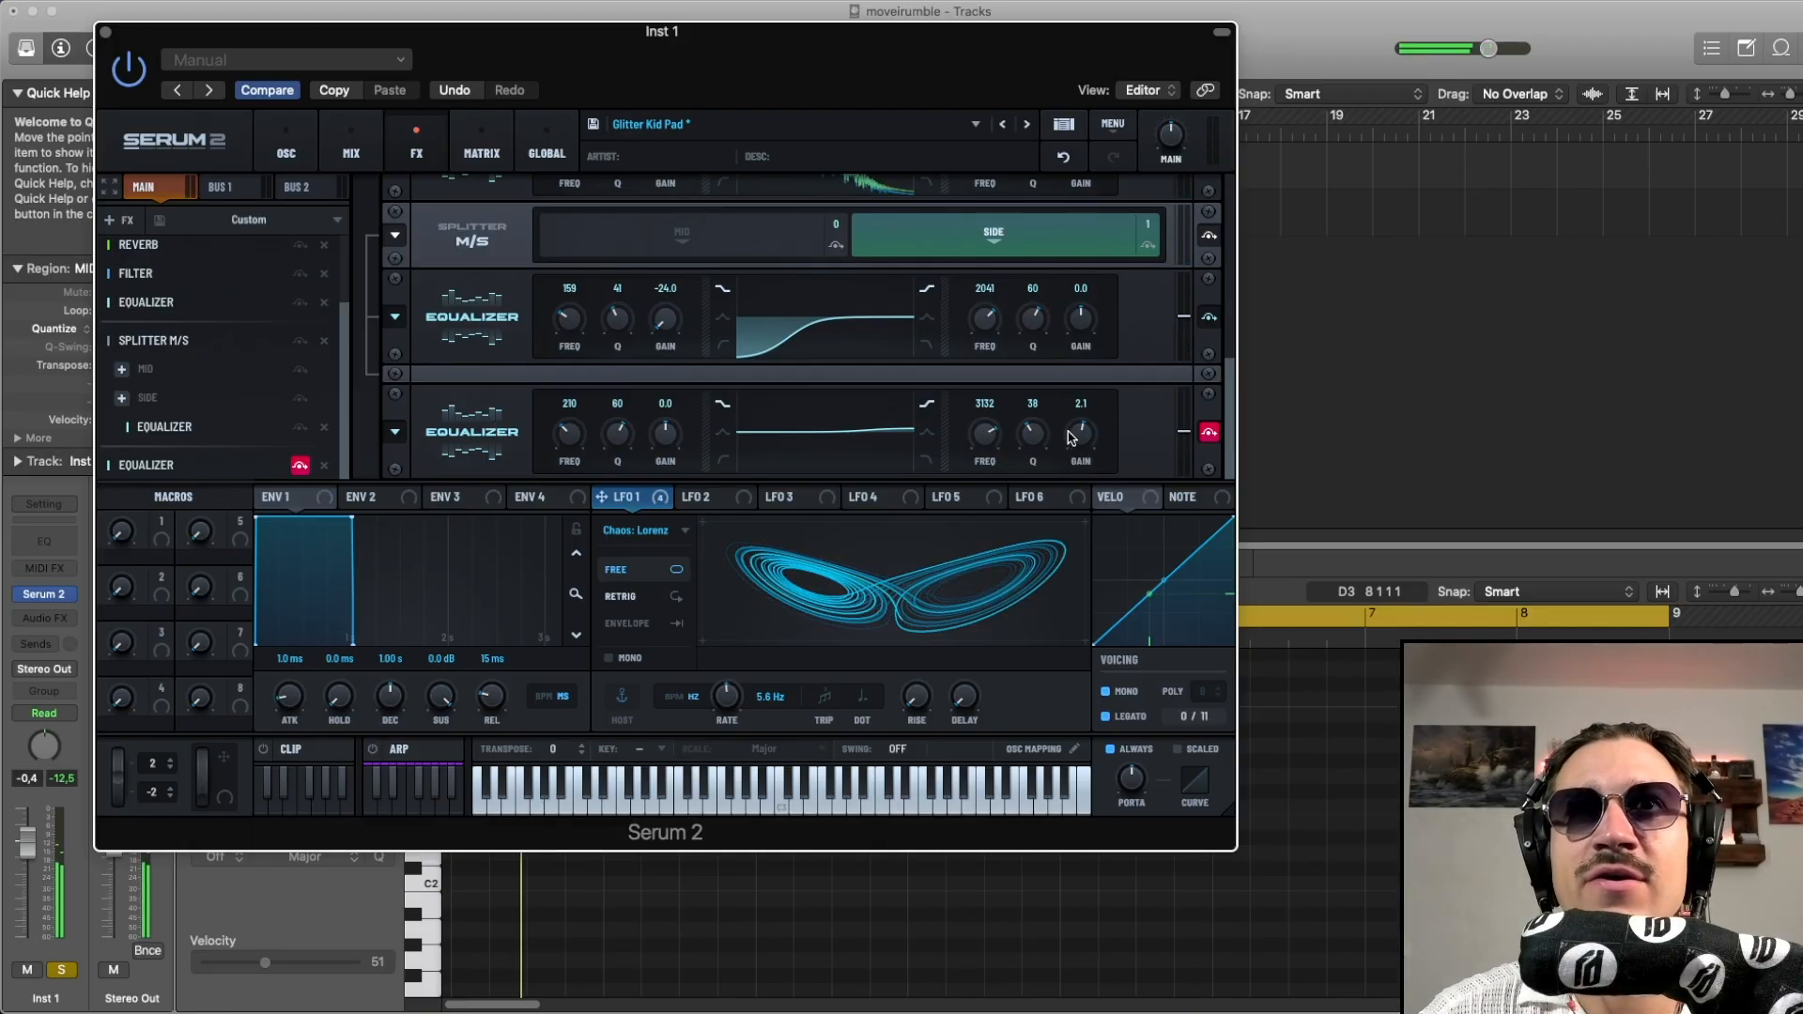
{"action": "left_click", "coordinate": [1209, 432]}
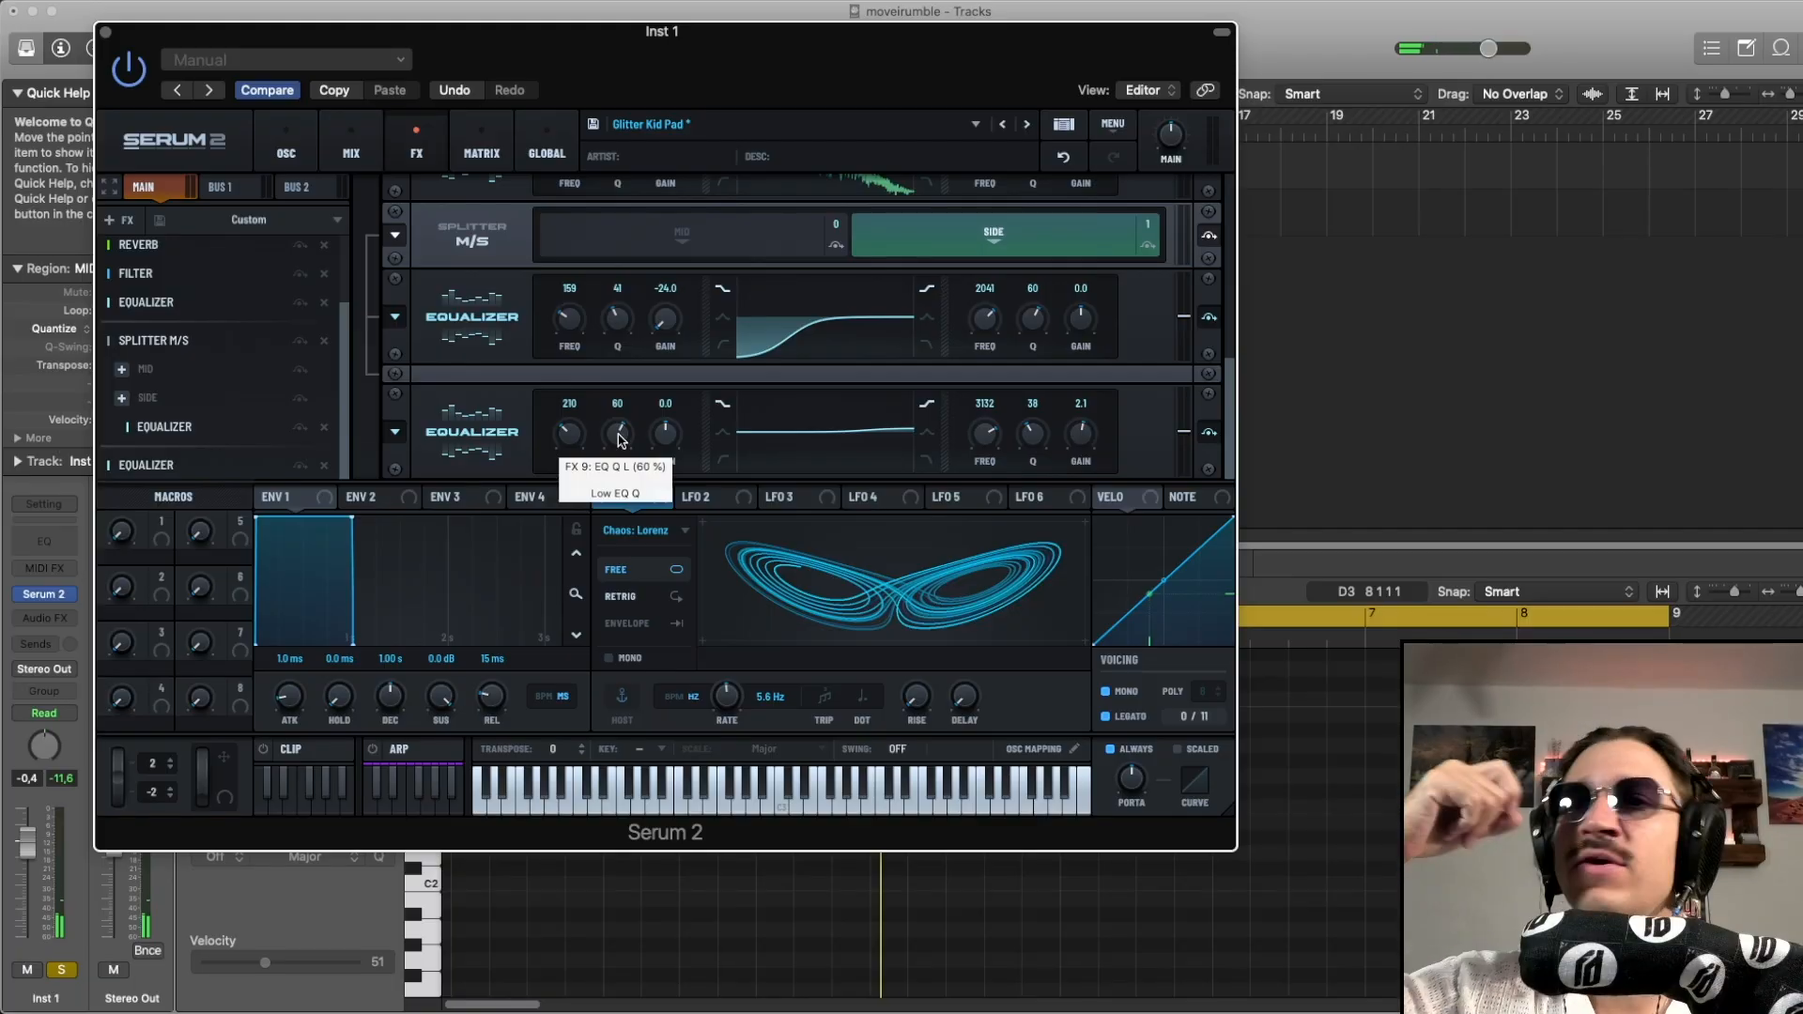
Review the complete effects chain from the Bode effect to the final equalizer
{"action": "scroll", "coordinate": [226, 357], "scroll_direction": "up", "scroll_amount": 3}
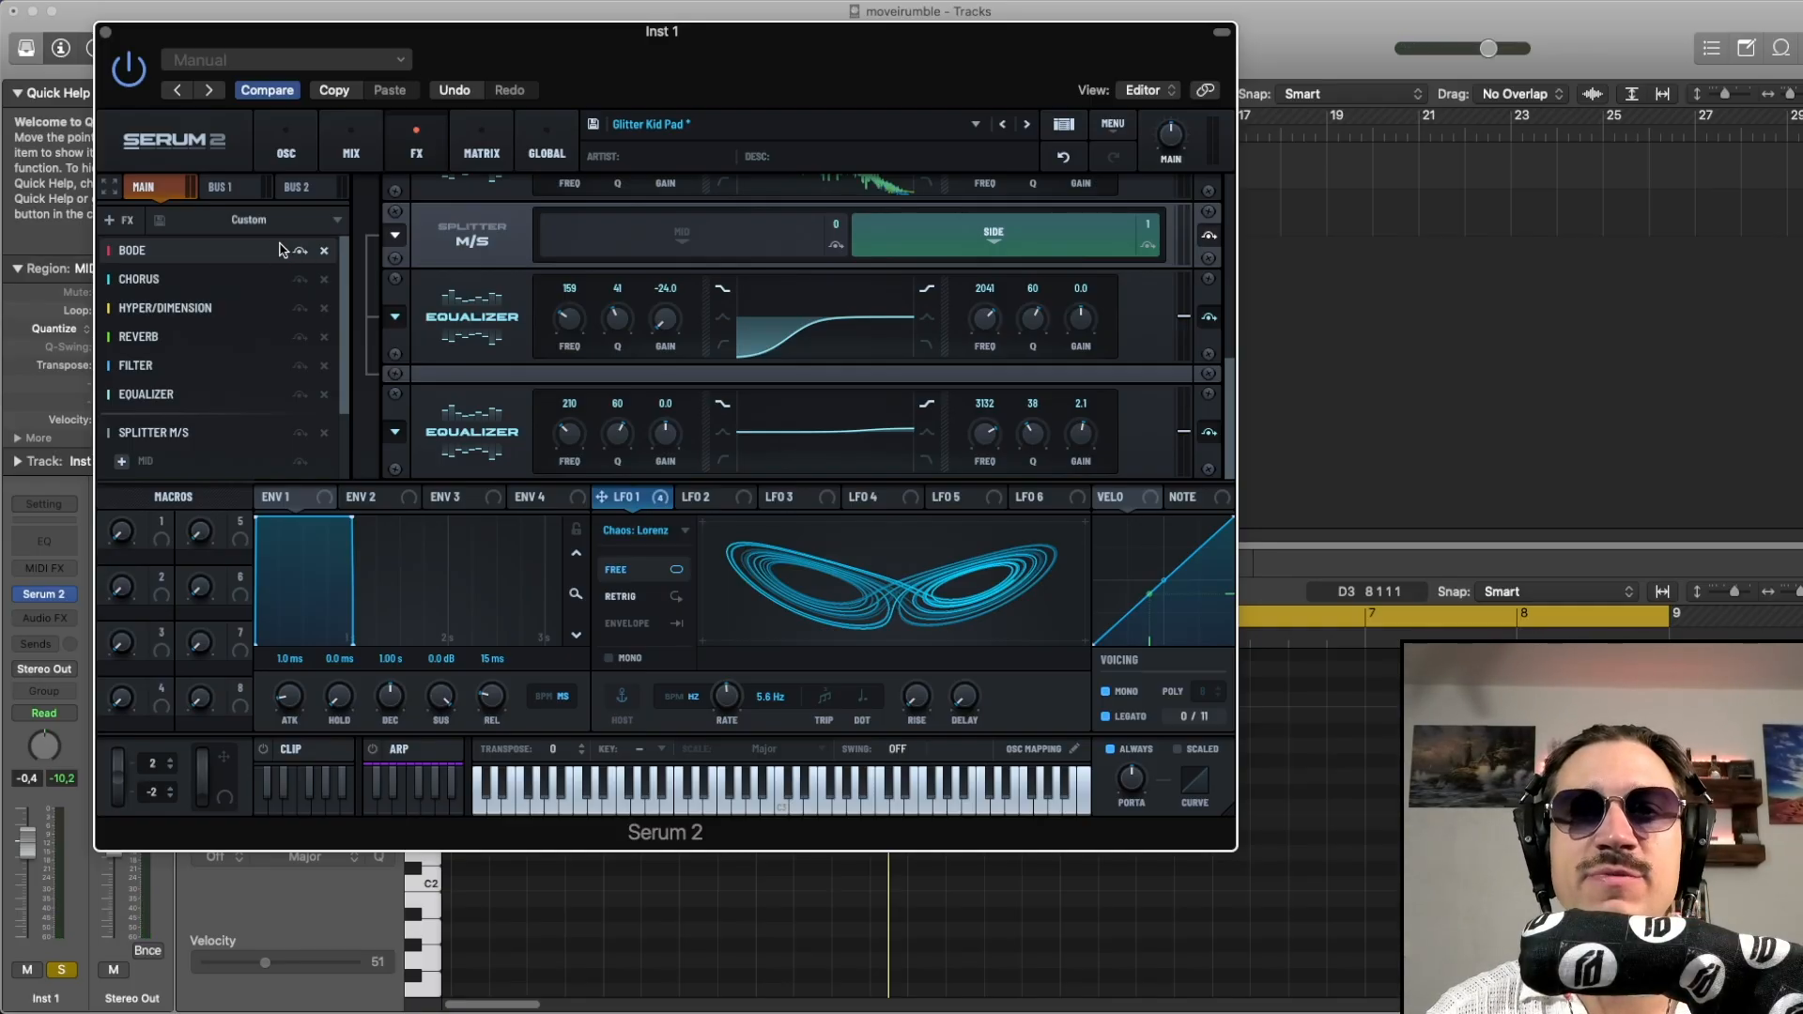
{"action": "left_click", "coordinate": [251, 252]}
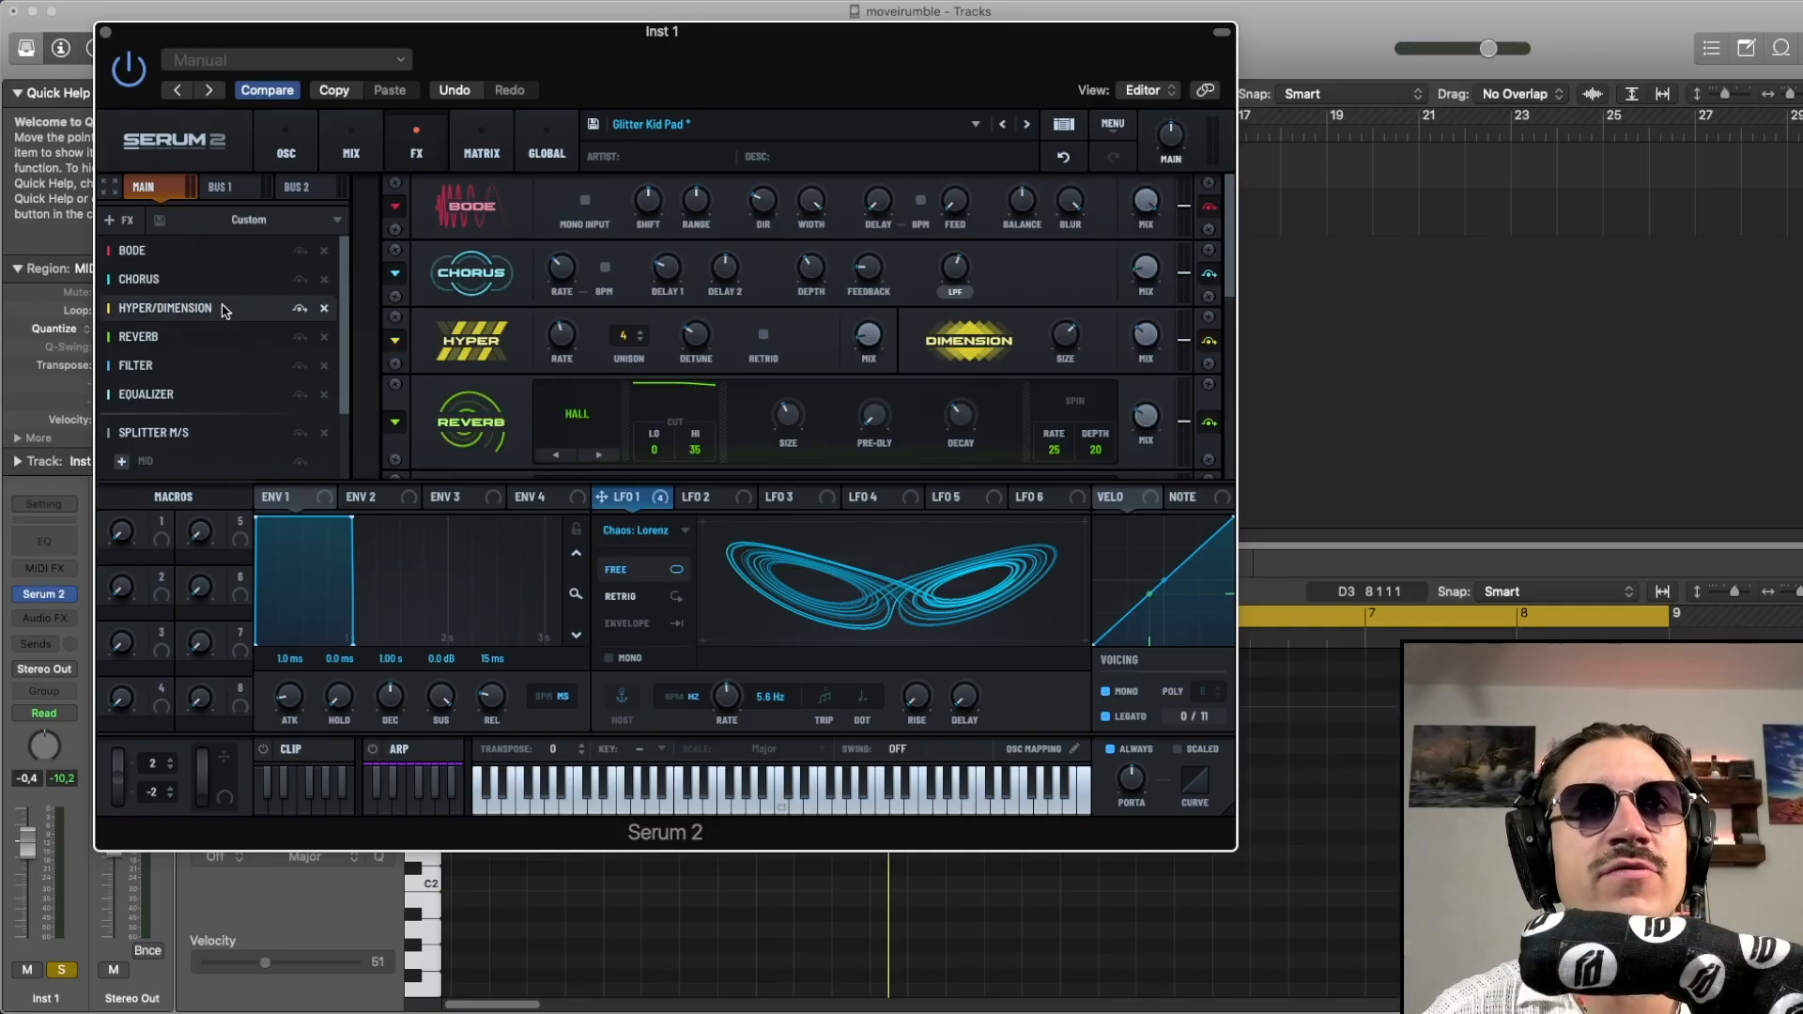
{"action": "scroll", "coordinate": [208, 389], "scroll_direction": "down", "scroll_amount": 3}
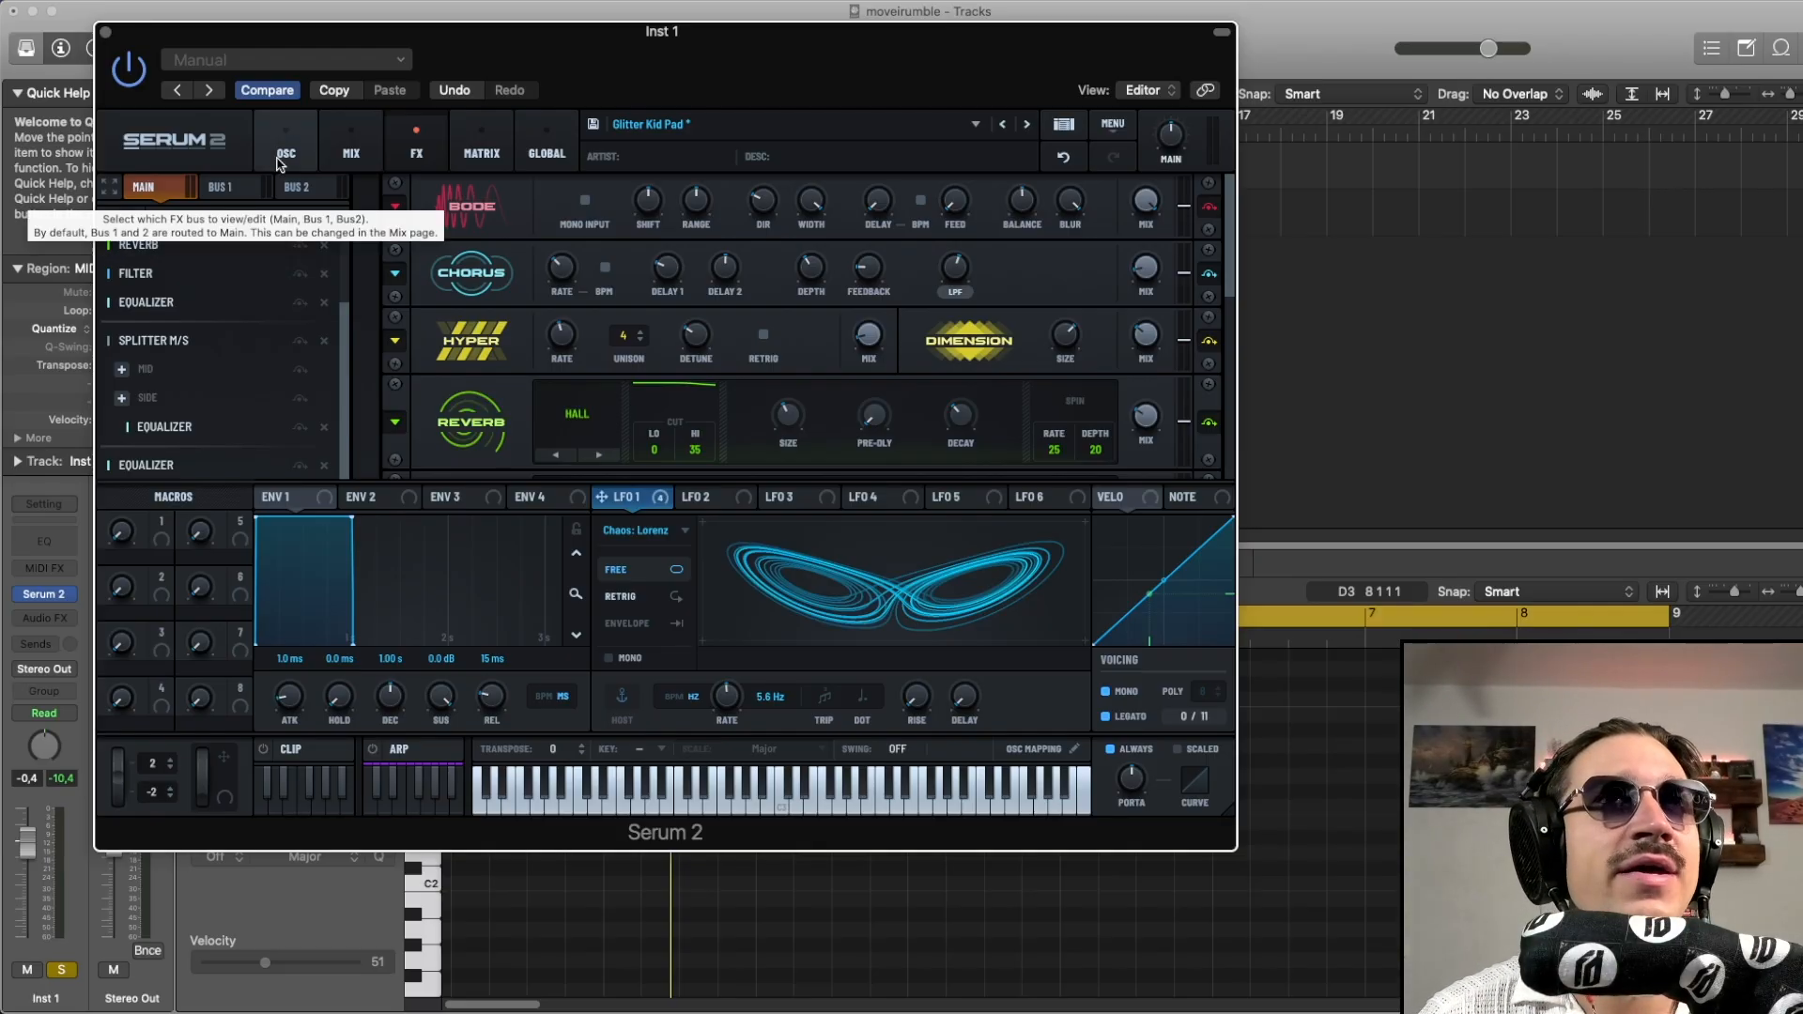
Play the complete patch while viewing its oscillator settings and mixer levels, and stop playback on the oscillator page
{"action": "key", "text": "space"}
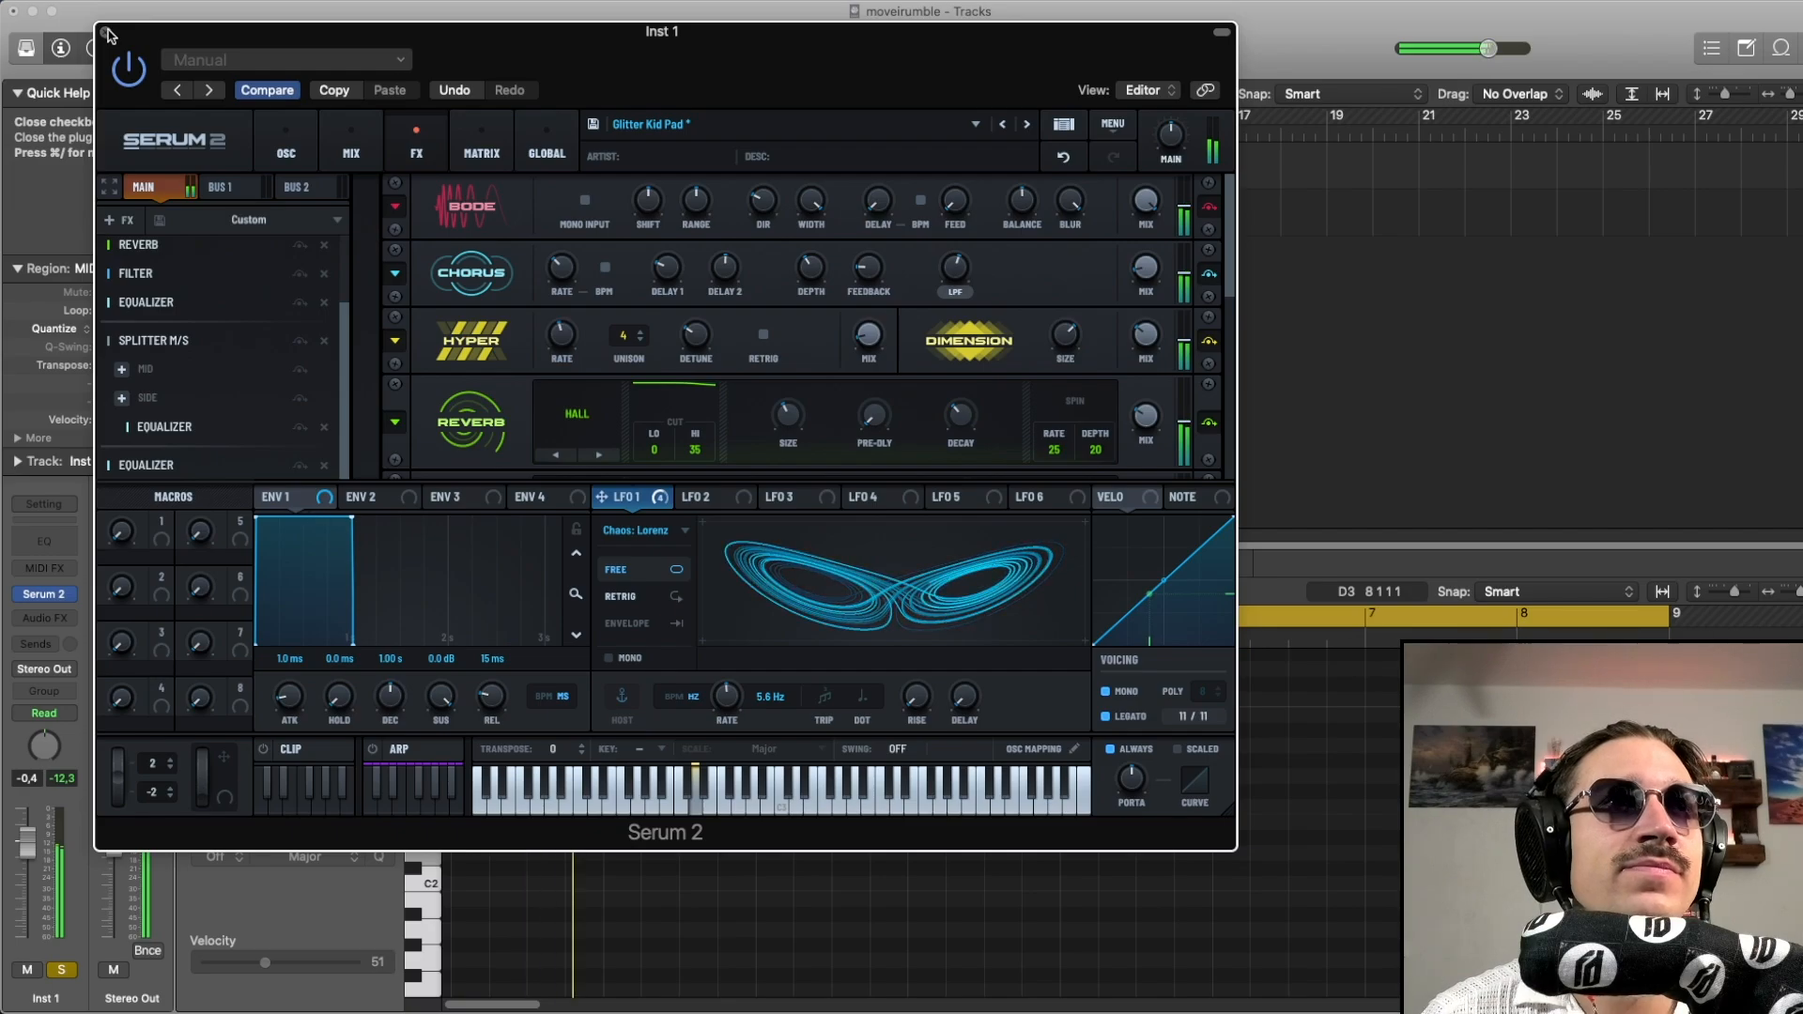
{"action": "left_click", "coordinate": [286, 145]}
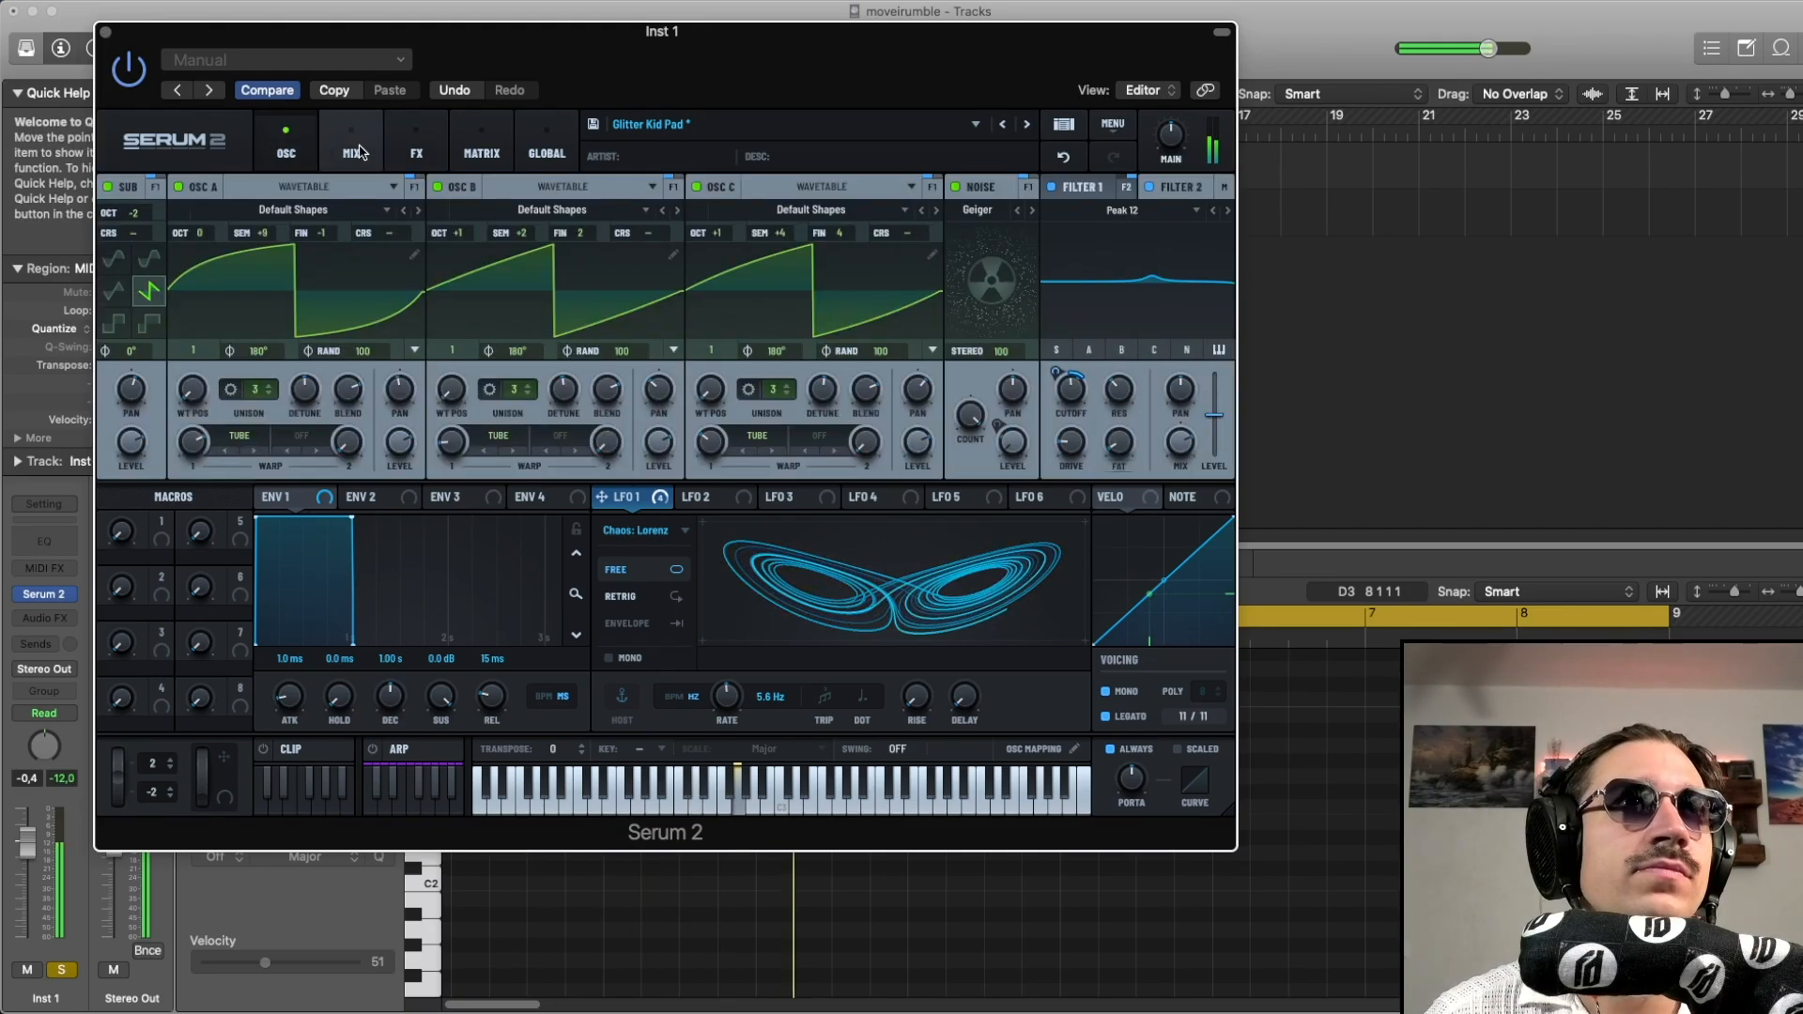
{"action": "left_click", "coordinate": [360, 152]}
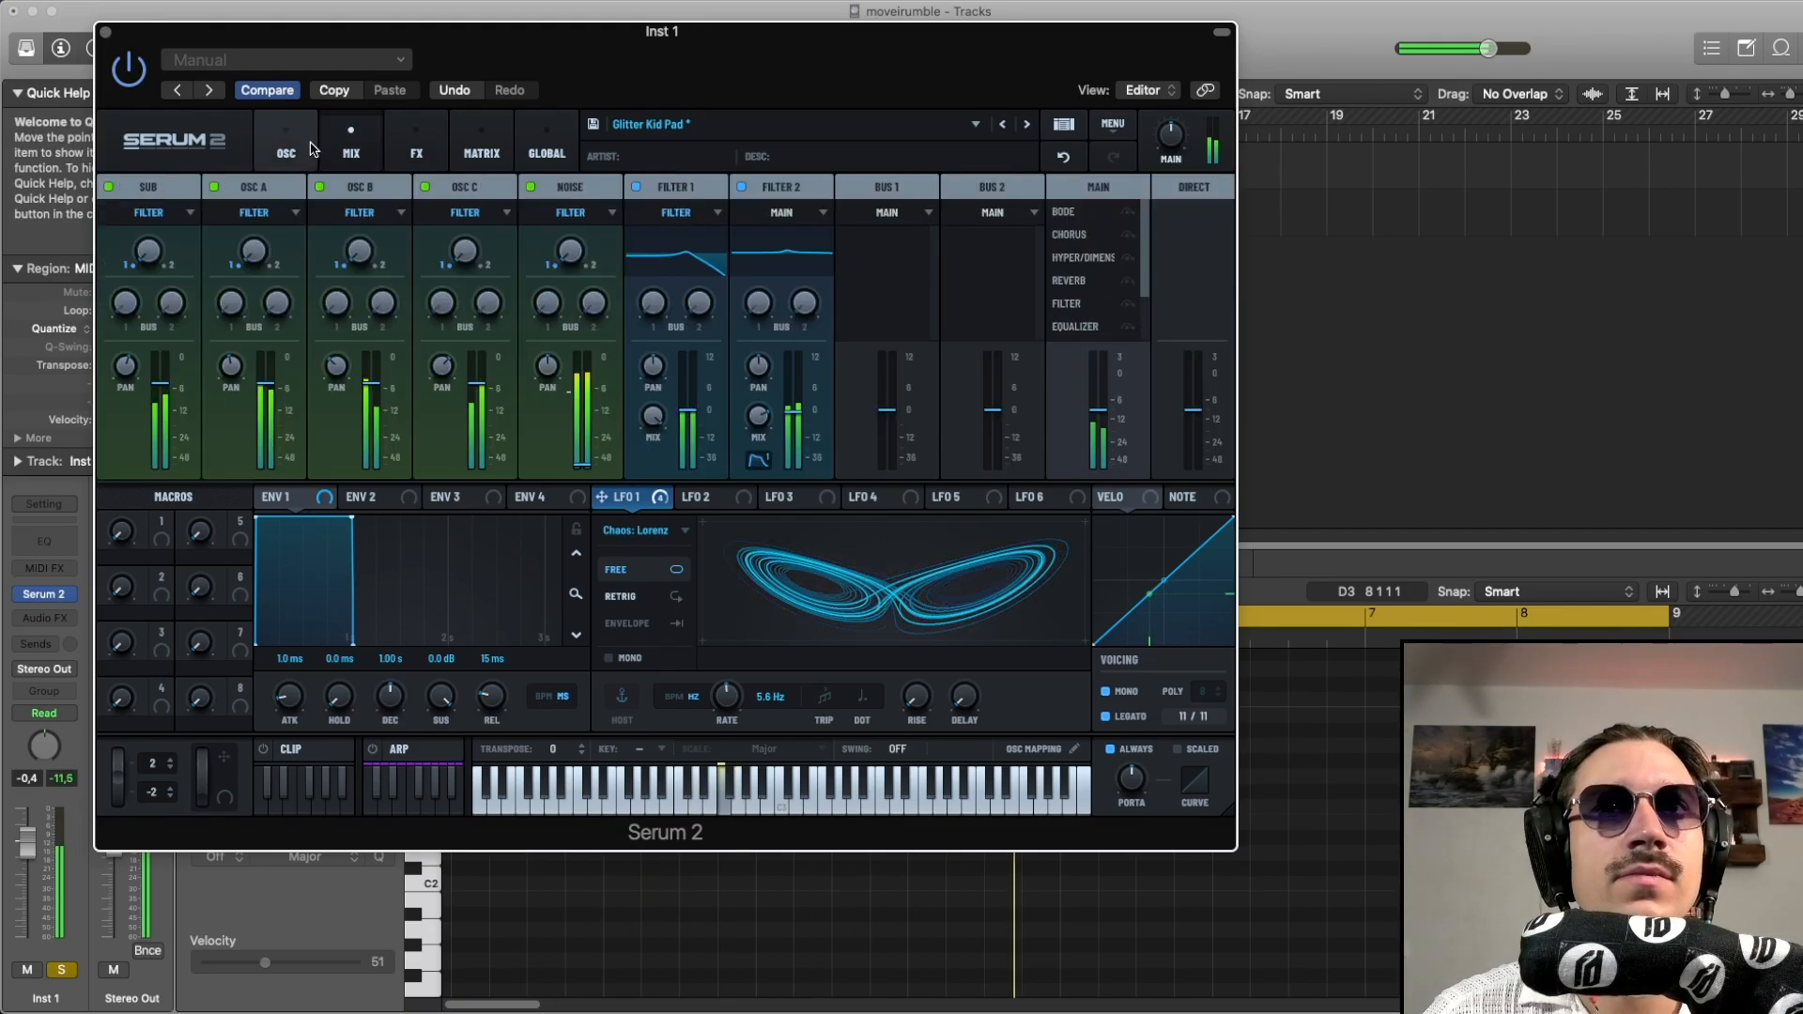
{"action": "left_click", "coordinate": [302, 146]}
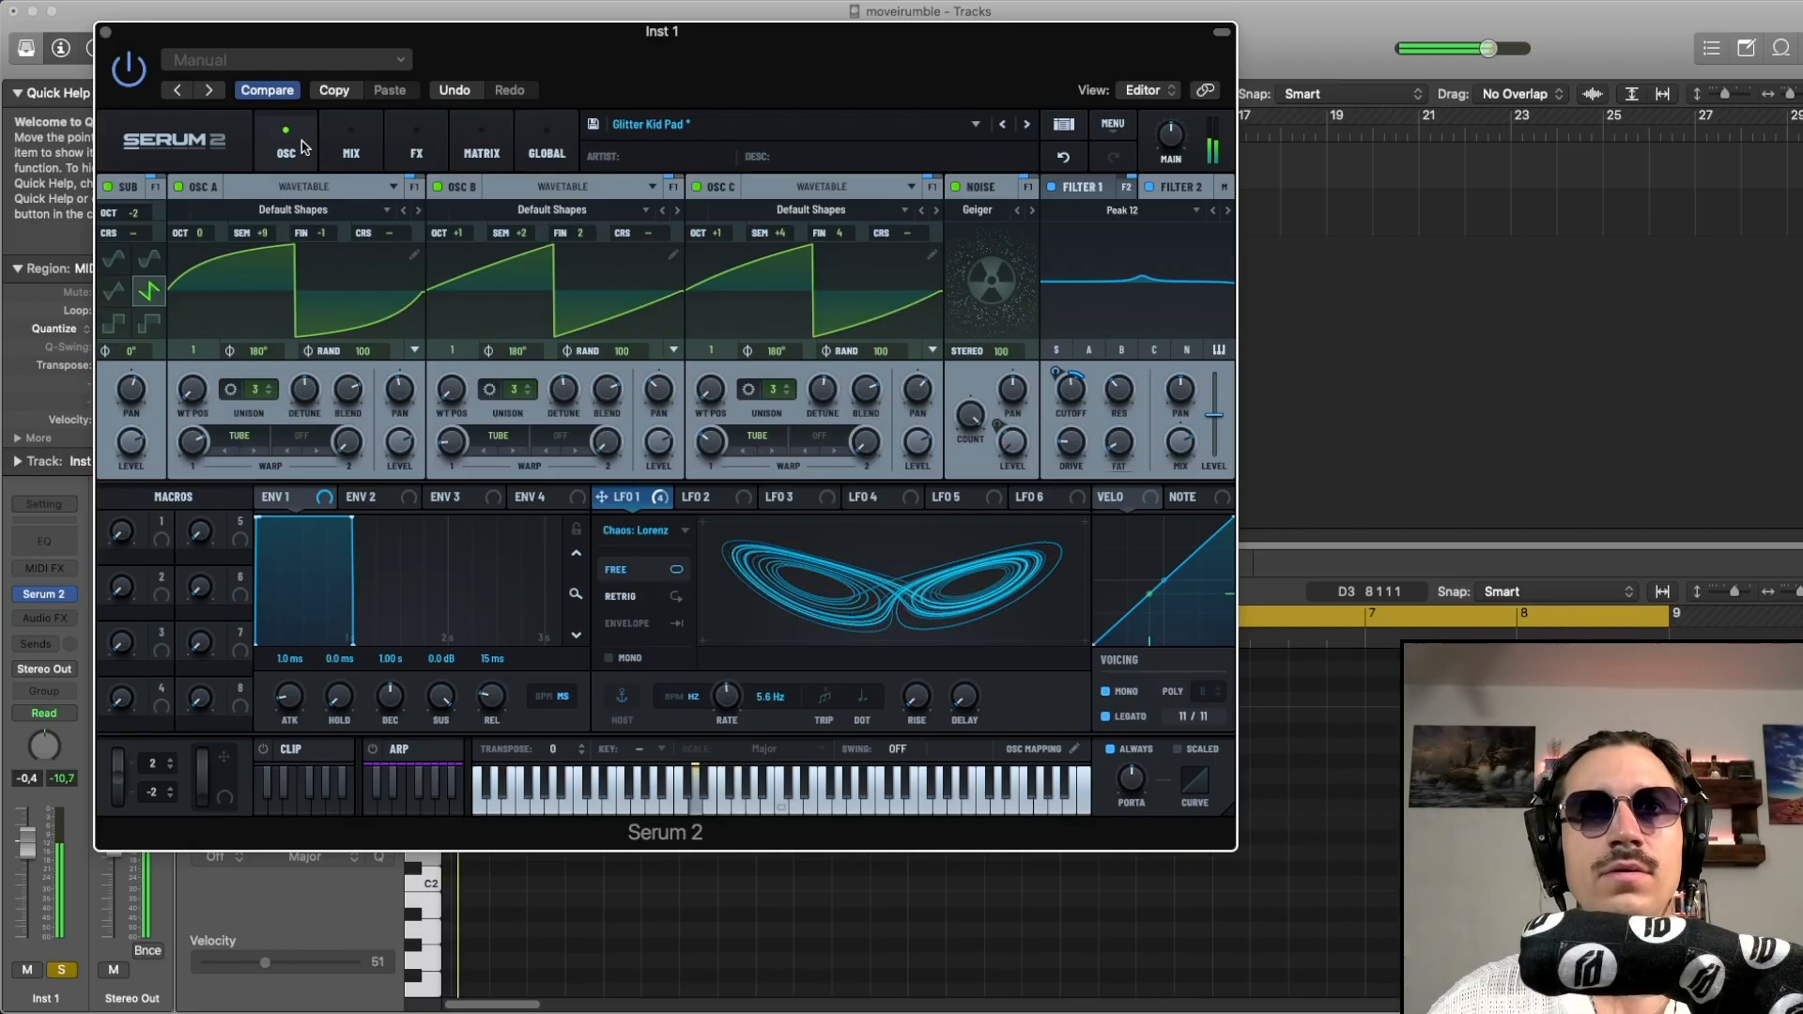
{"action": "key", "text": "space"}
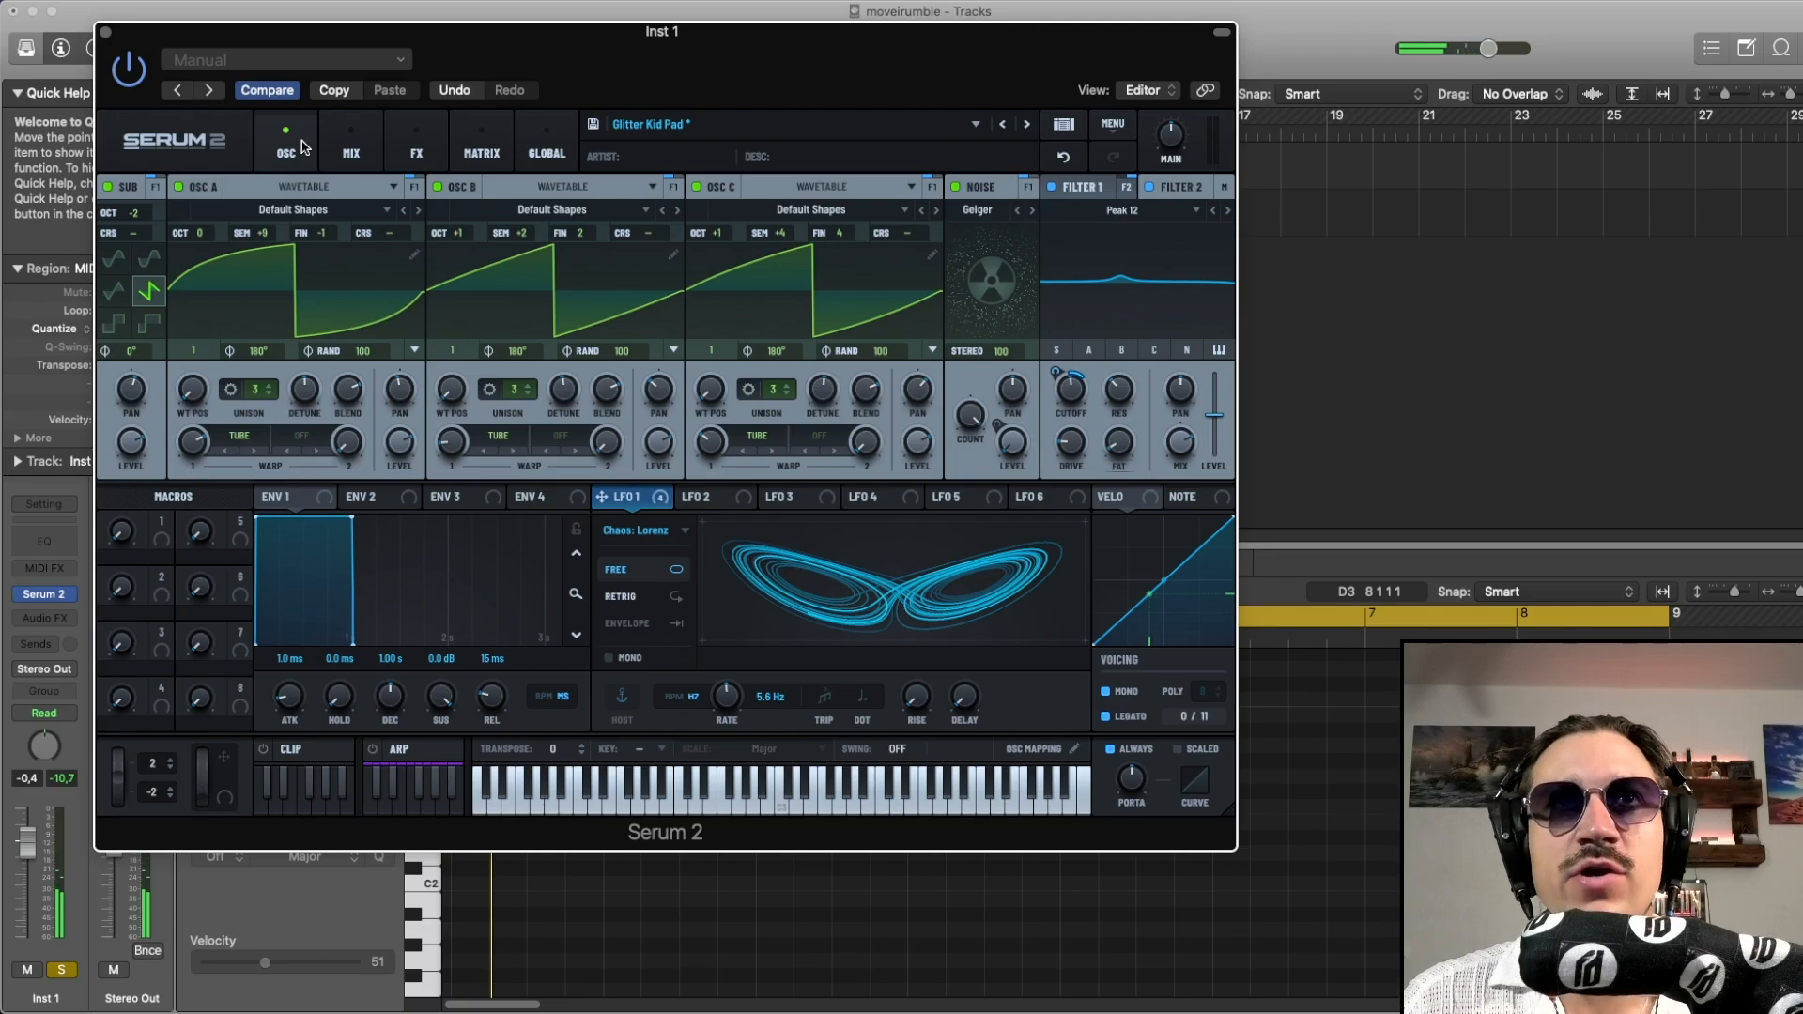